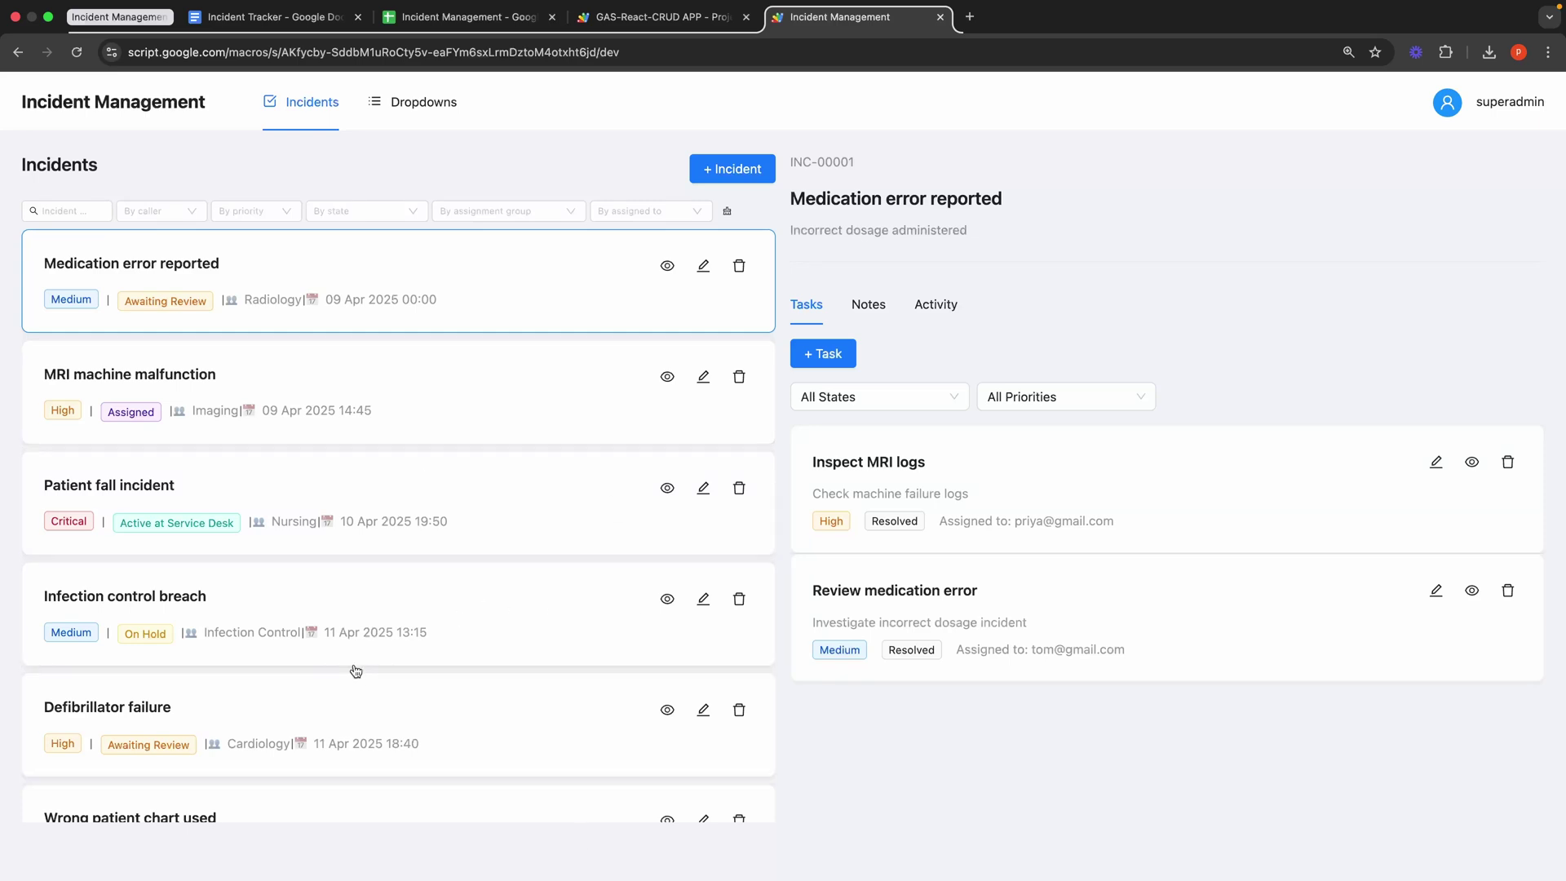
Check the Incident Management spreadsheet data, then return to the web app
scroll(356, 652, "down", 12)
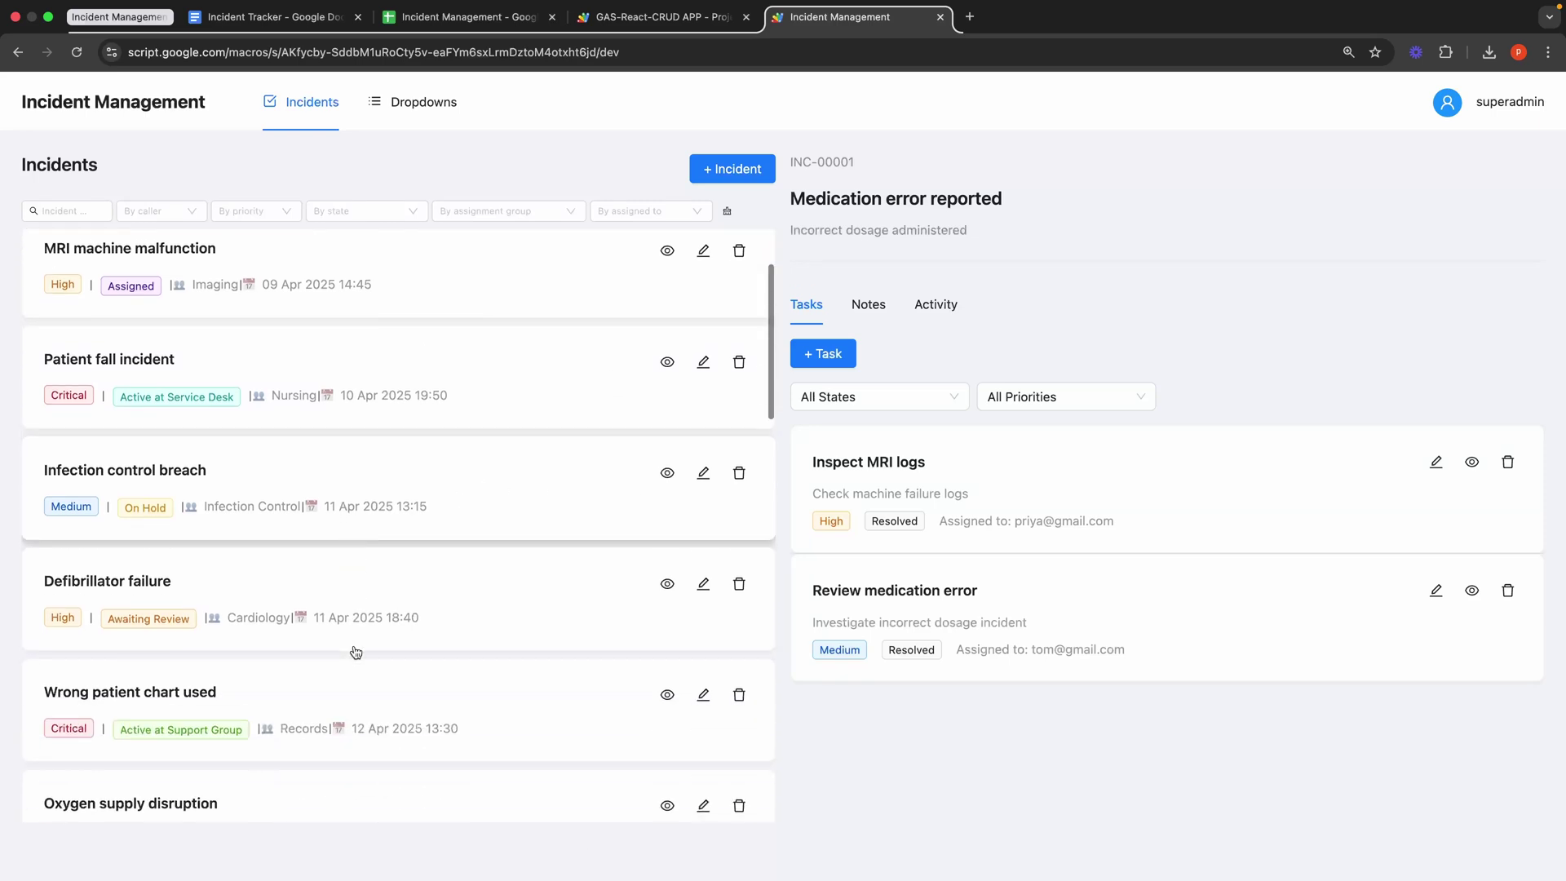
scroll(355, 652, "up", 12)
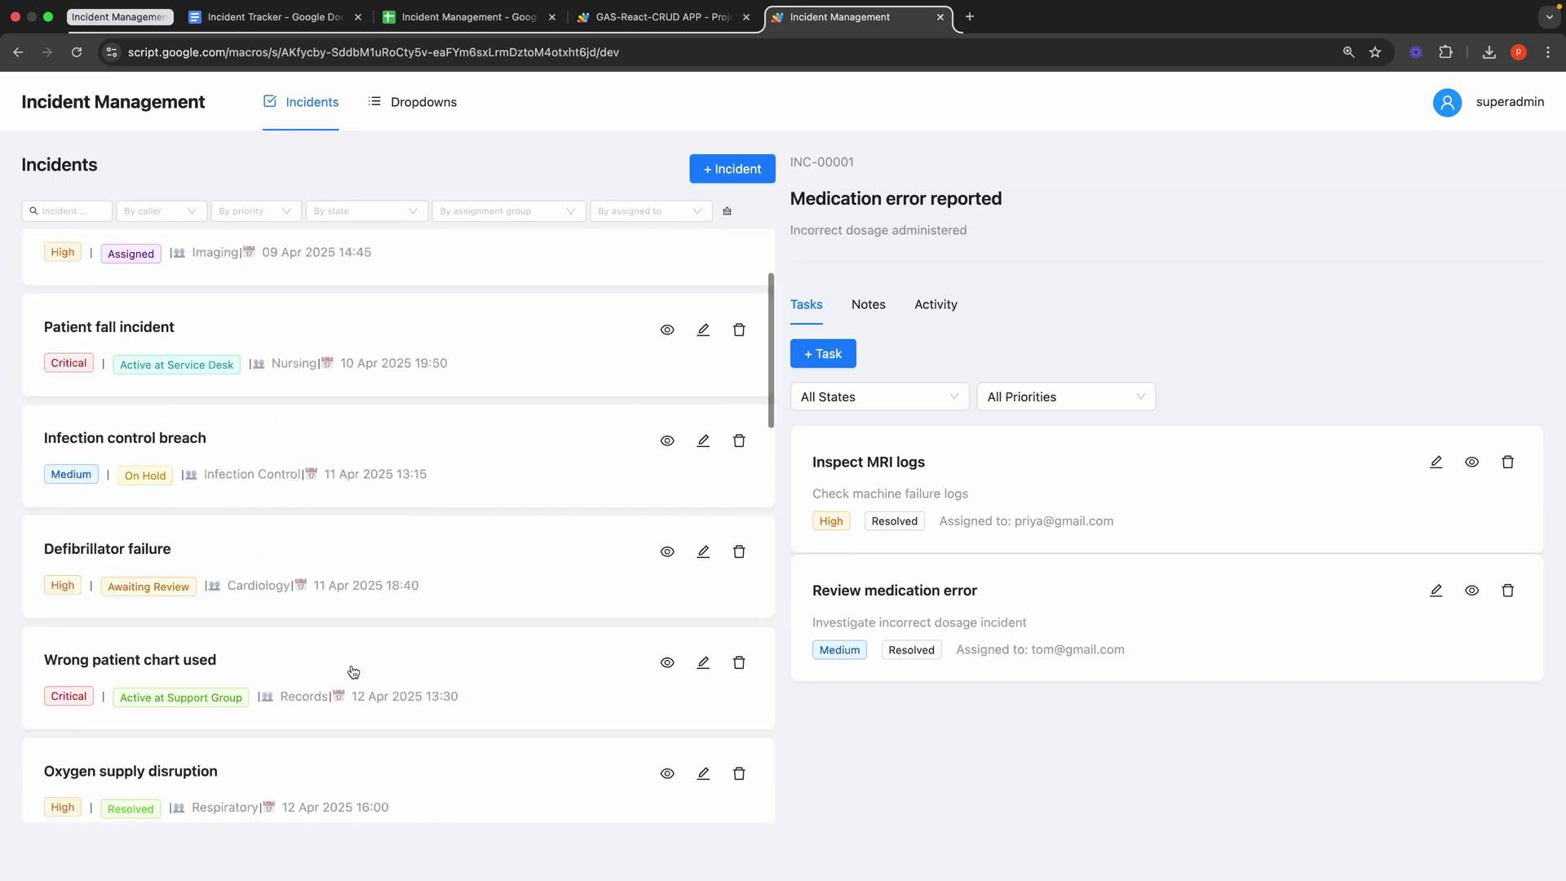
left_click(469, 16)
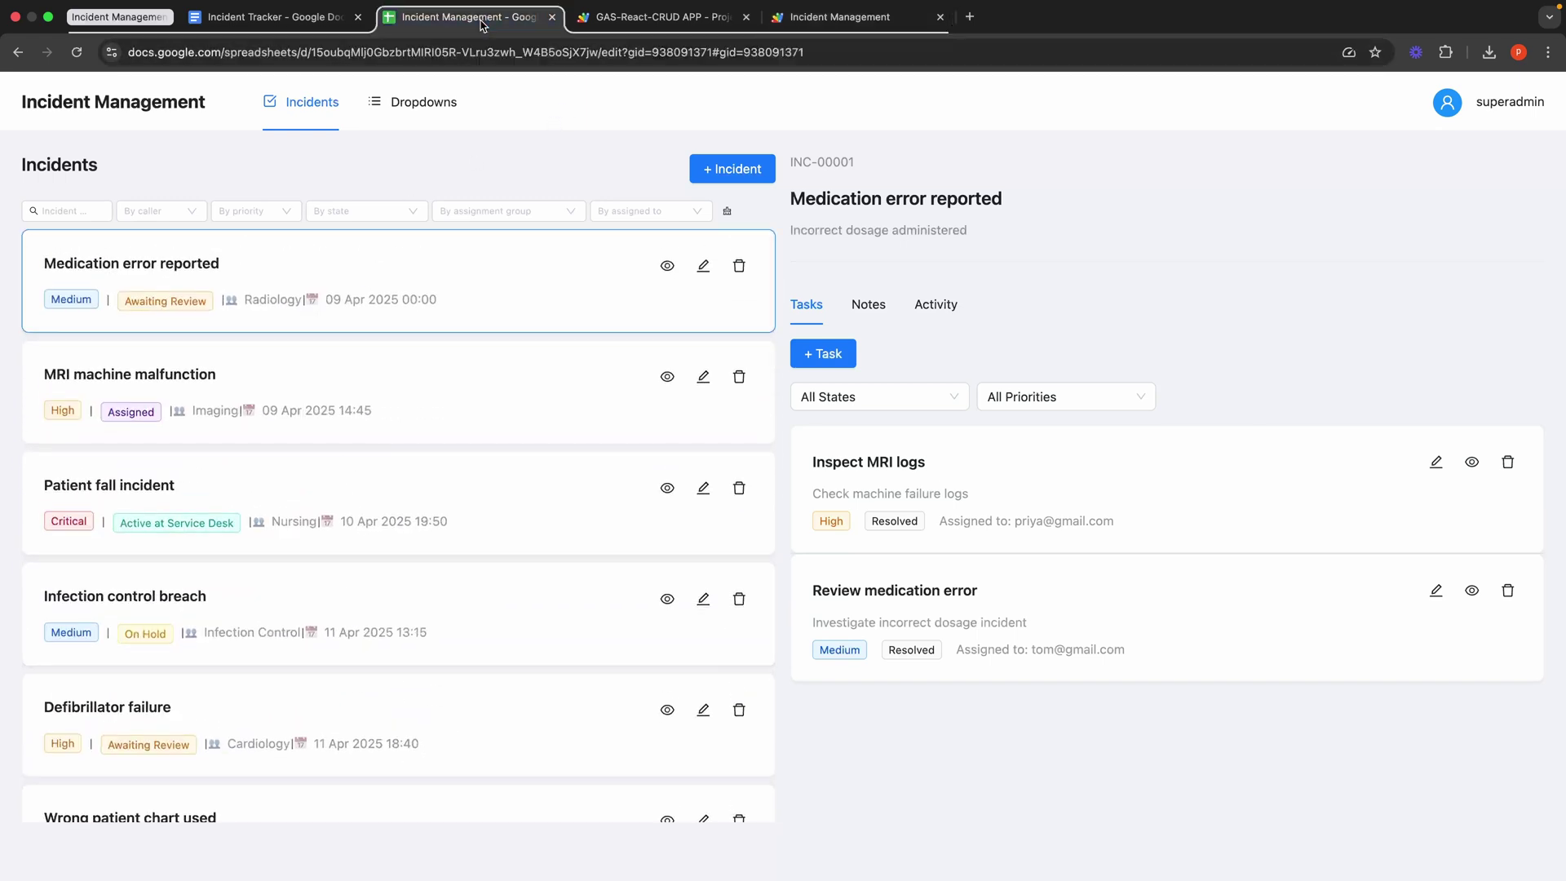
left_click(816, 18)
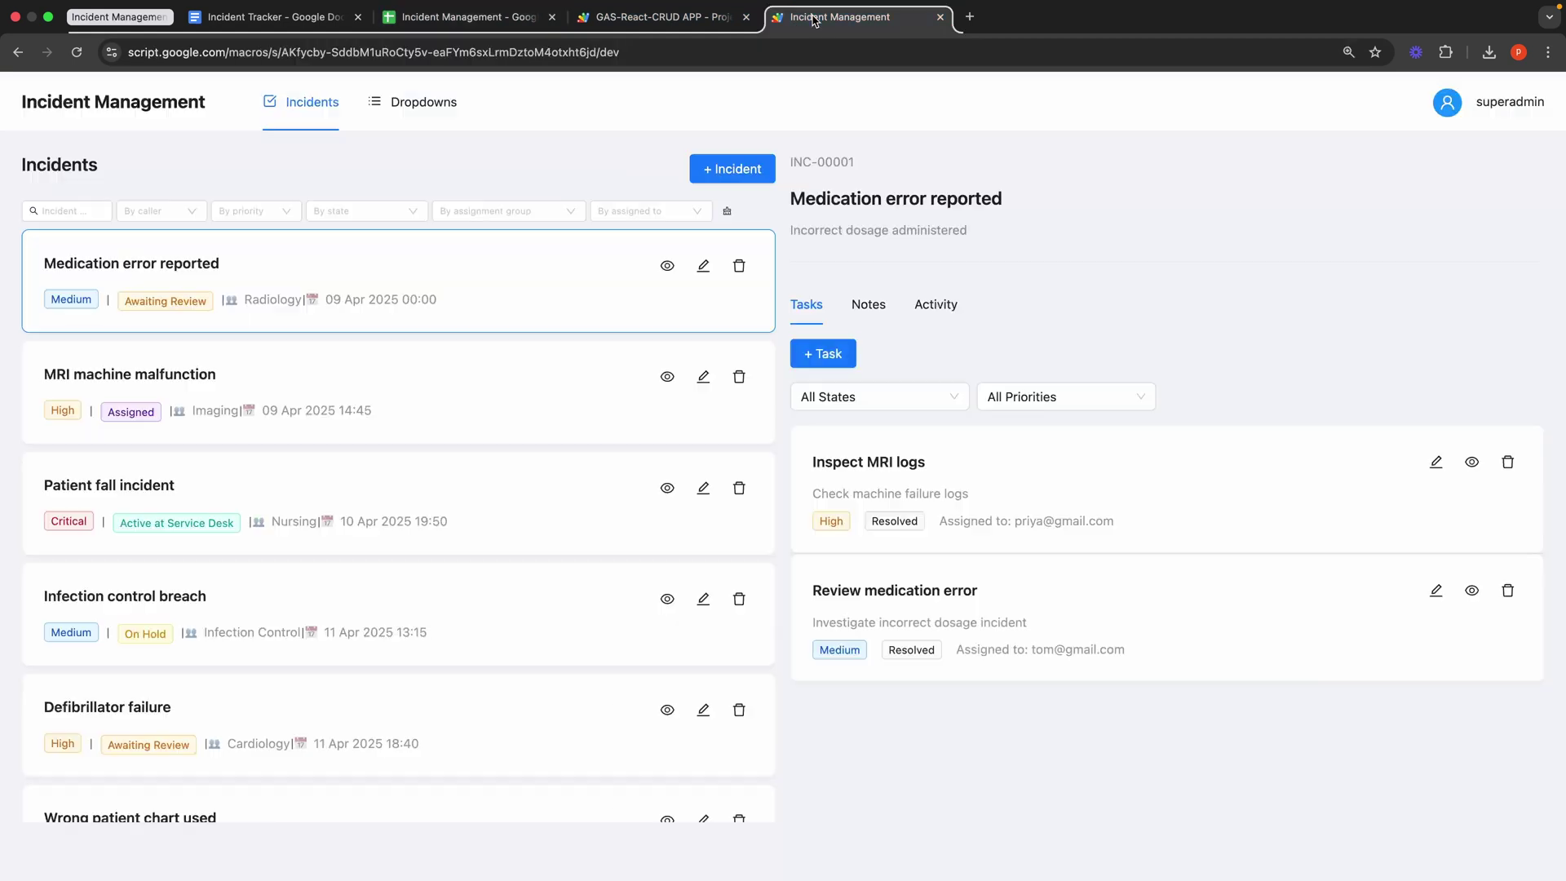
Visit the user management page from the account menu and come back to the incidents list
left_click(1472, 104)
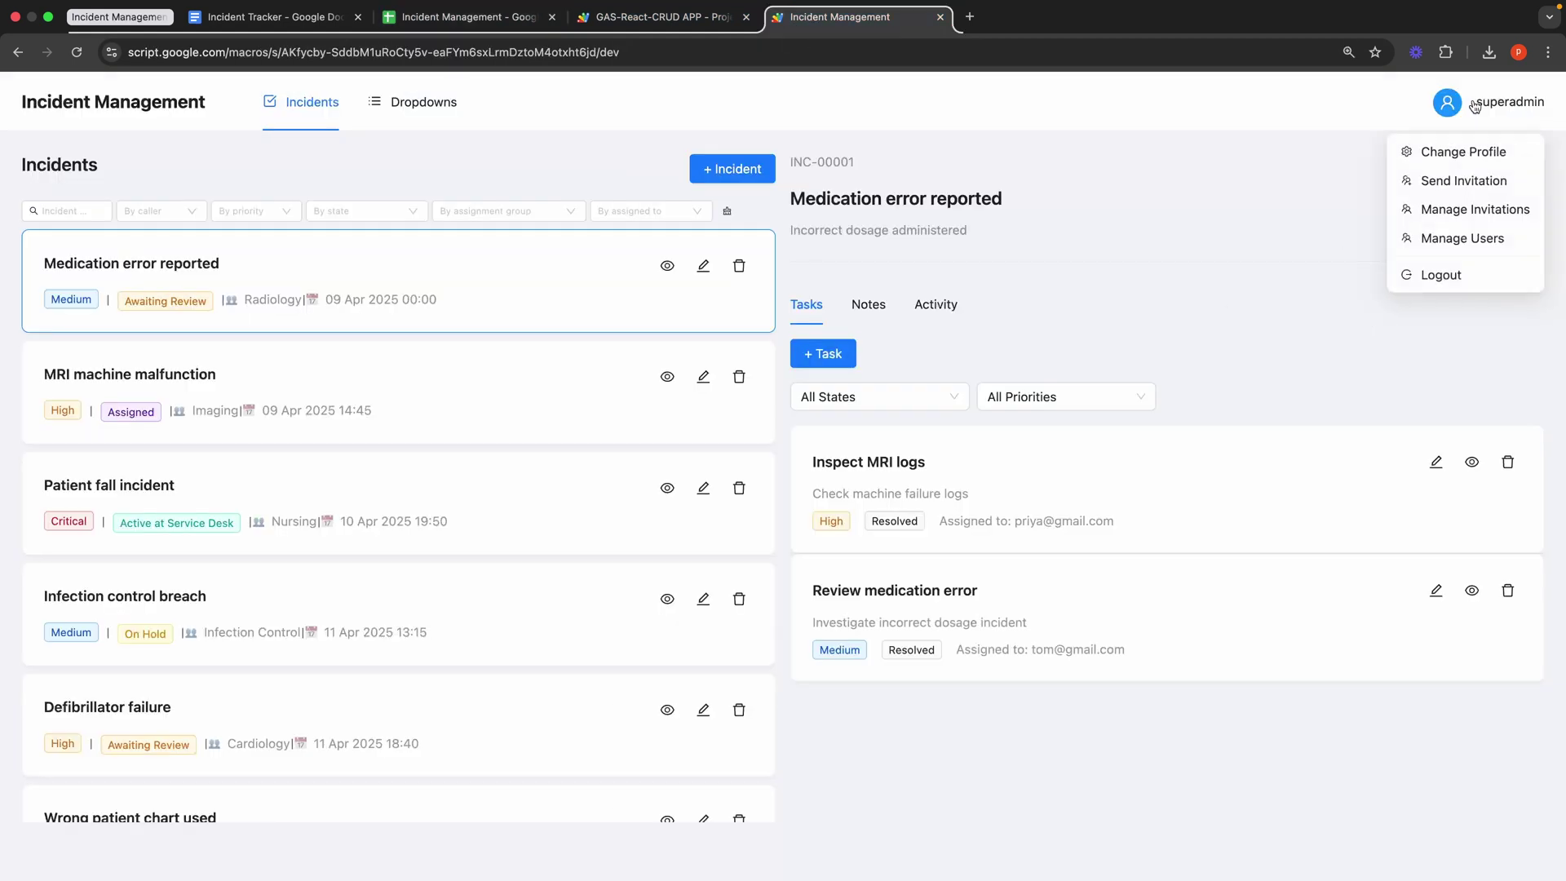
left_click(1472, 239)
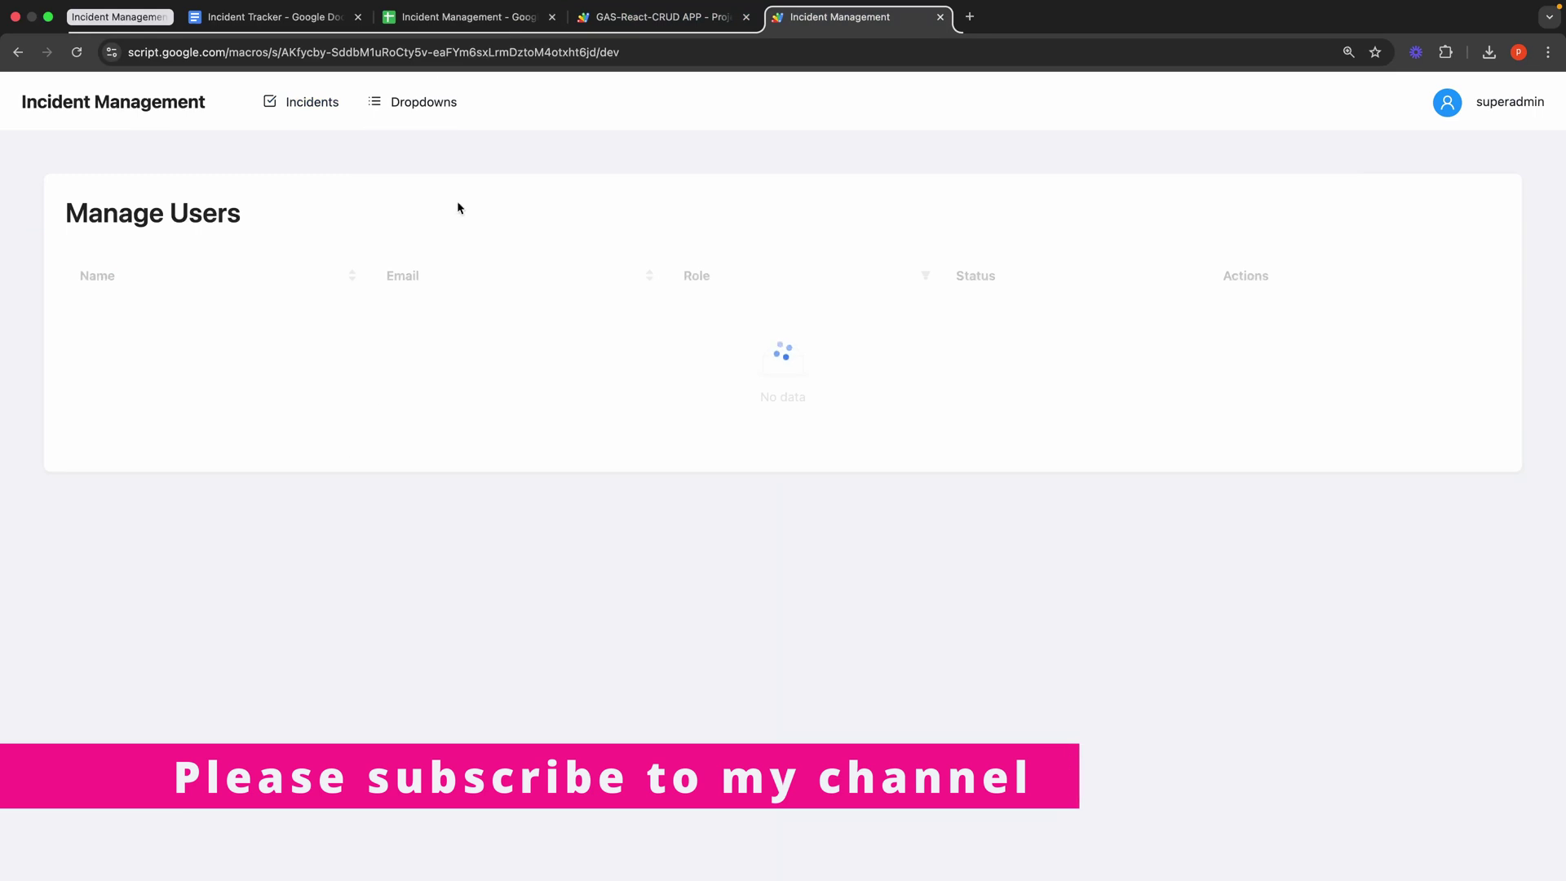
left_click(291, 97)
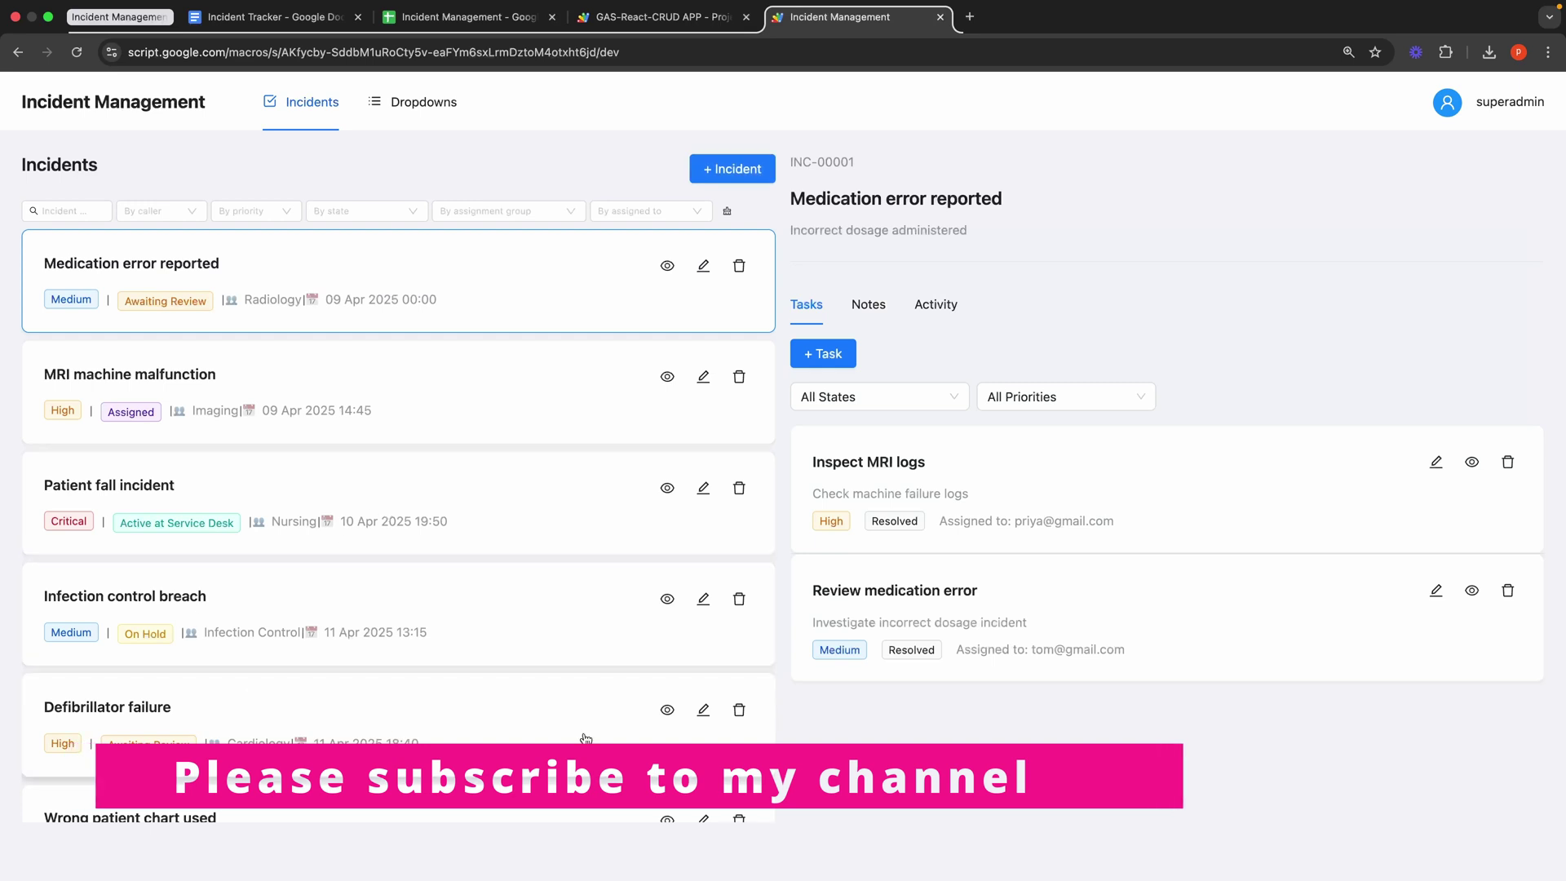
Browse the selected incident's Notes and Activity tabs, returning to its Tasks list
scroll(625, 673, "down", 2)
scroll(625, 673, "down", 1)
scroll(625, 673, "up", 3)
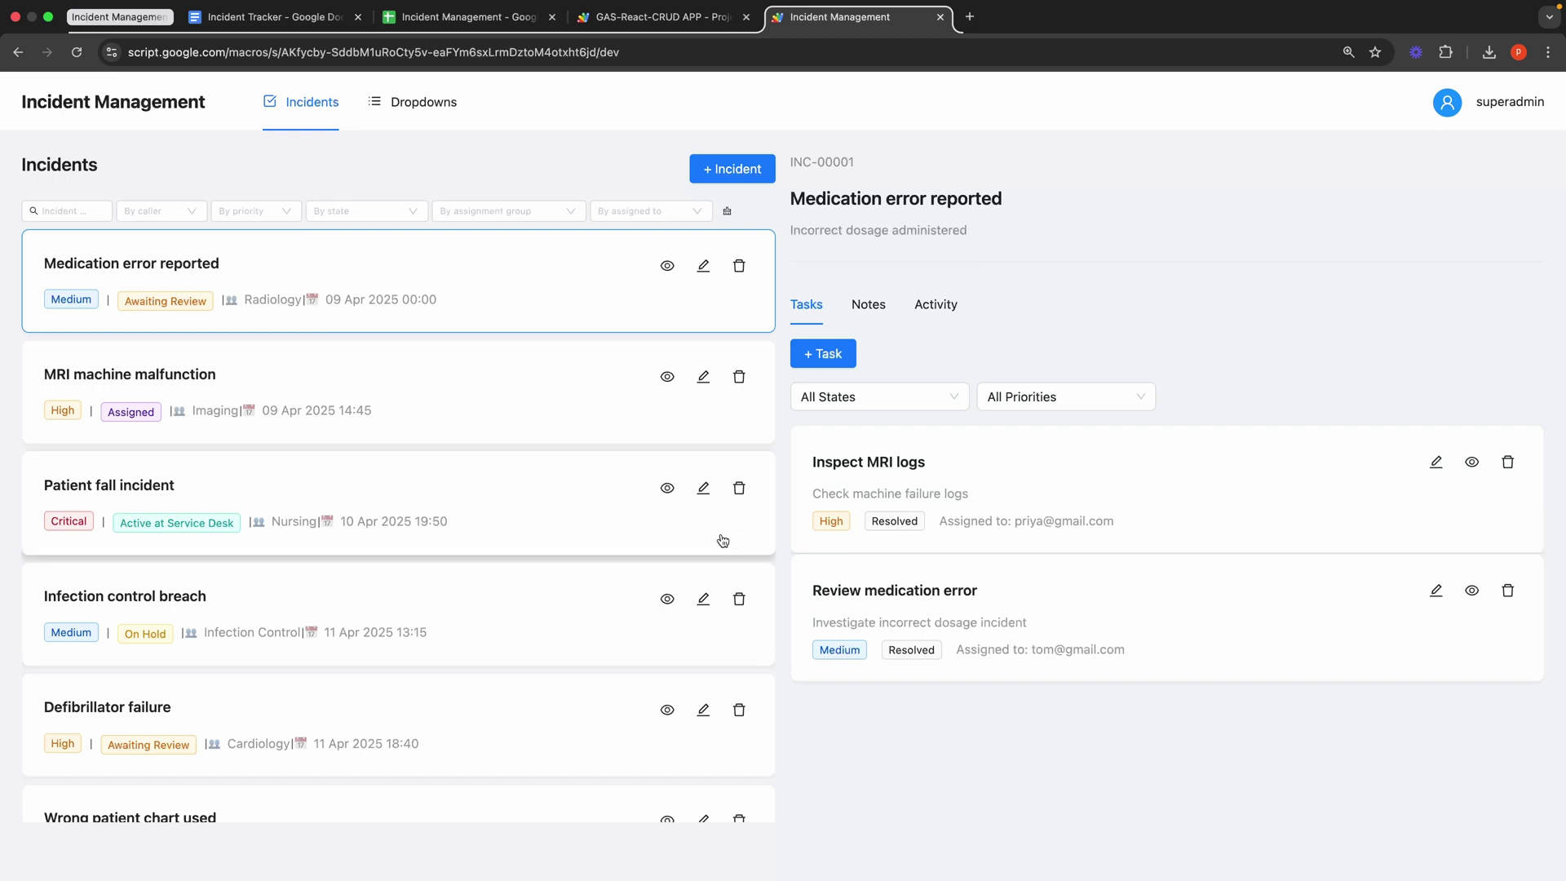
scroll(721, 540, "down", 3)
scroll(721, 541, "down", 2)
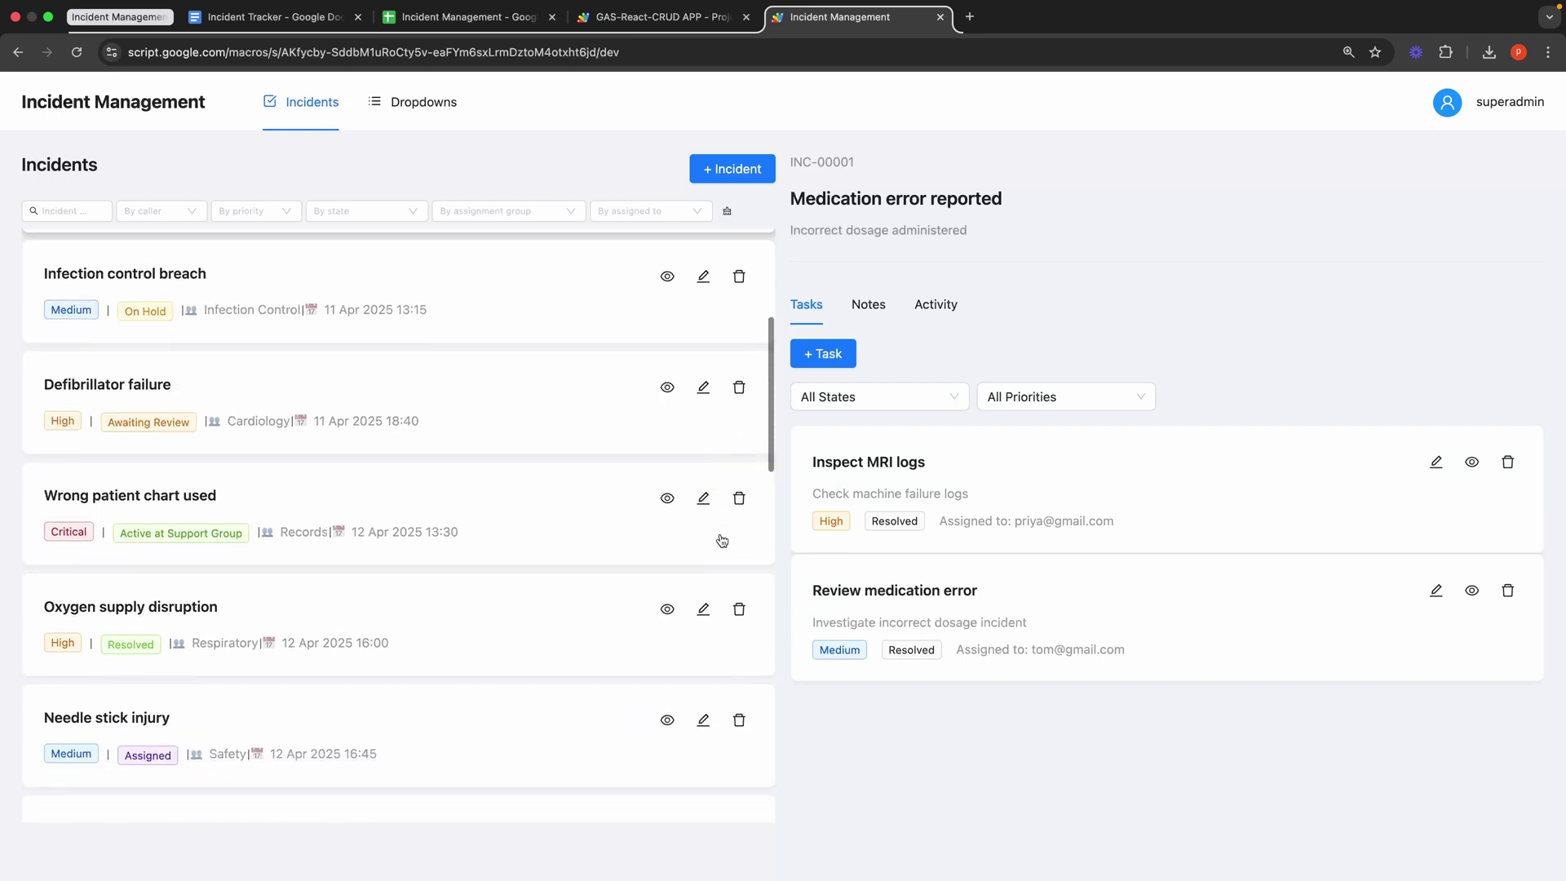
scroll(717, 541, "up", 5)
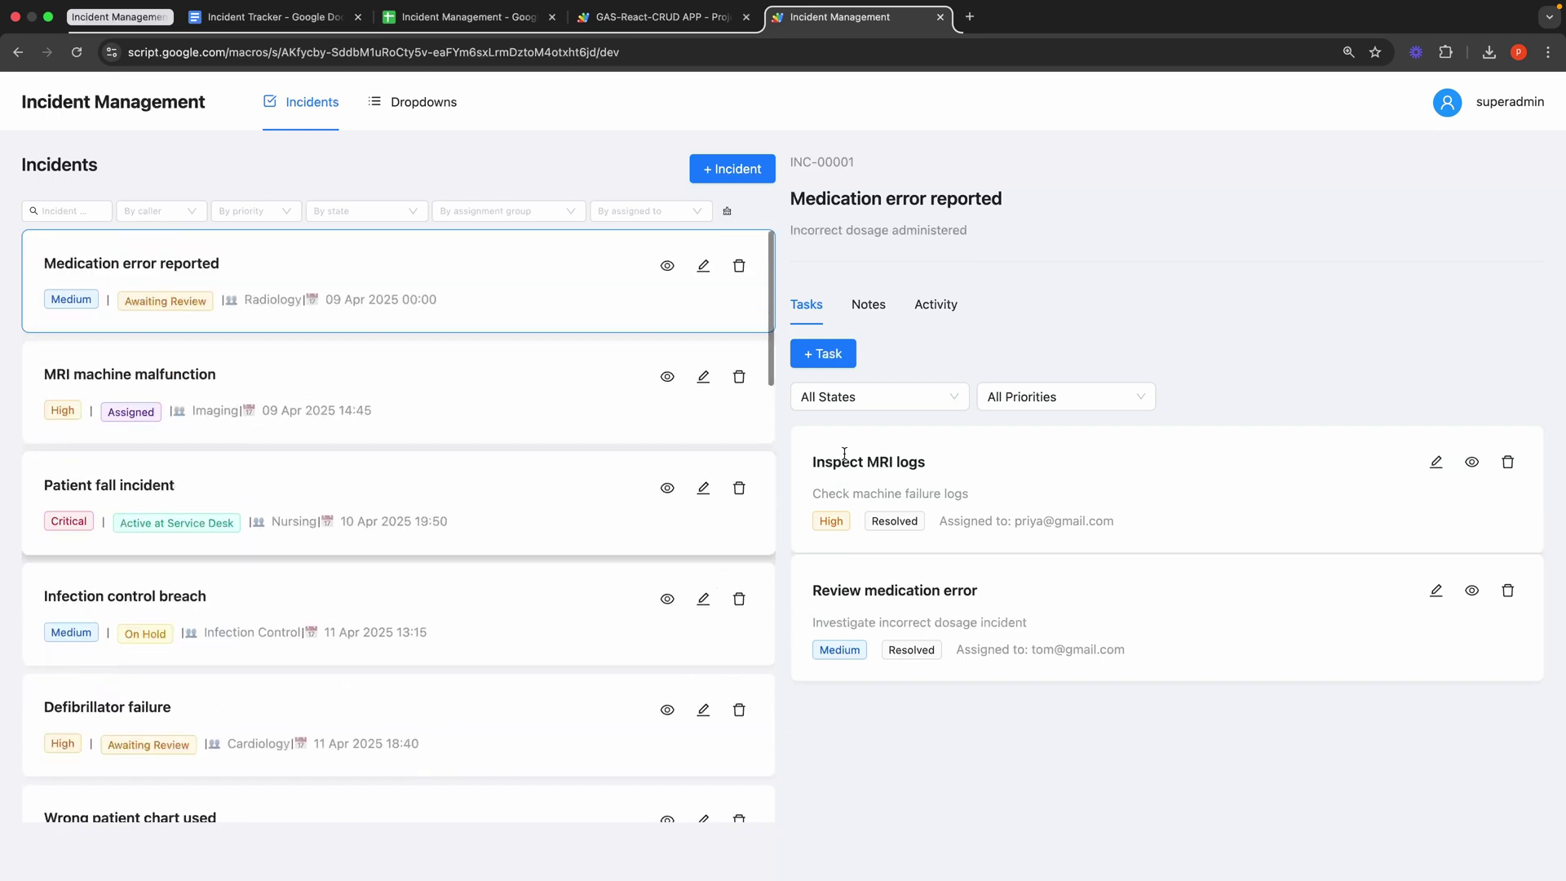
left_click(868, 304)
left_click(933, 307)
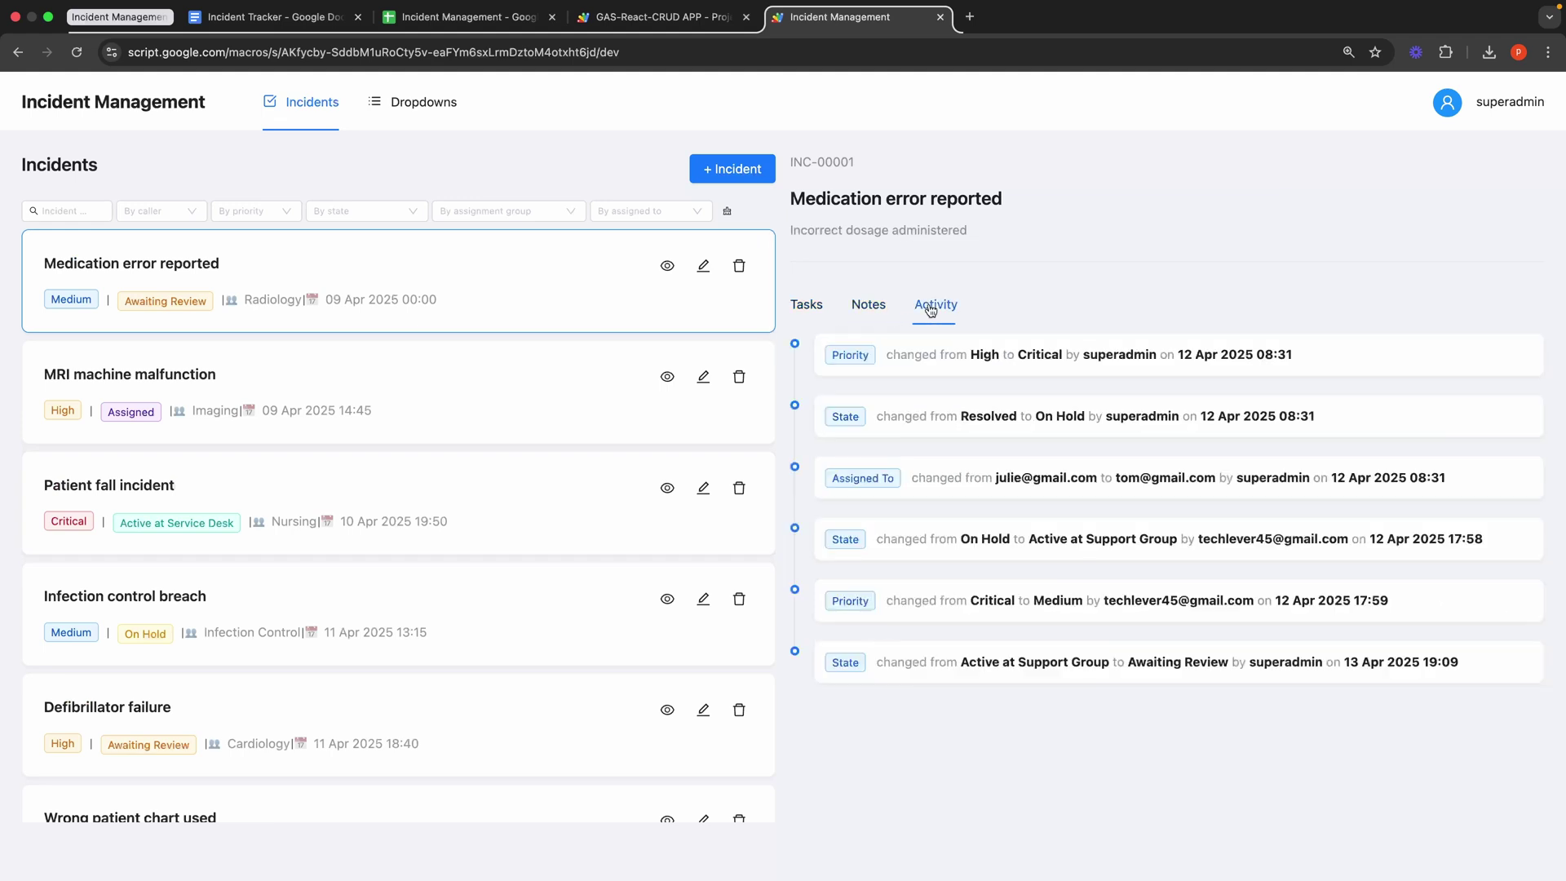
left_click(802, 310)
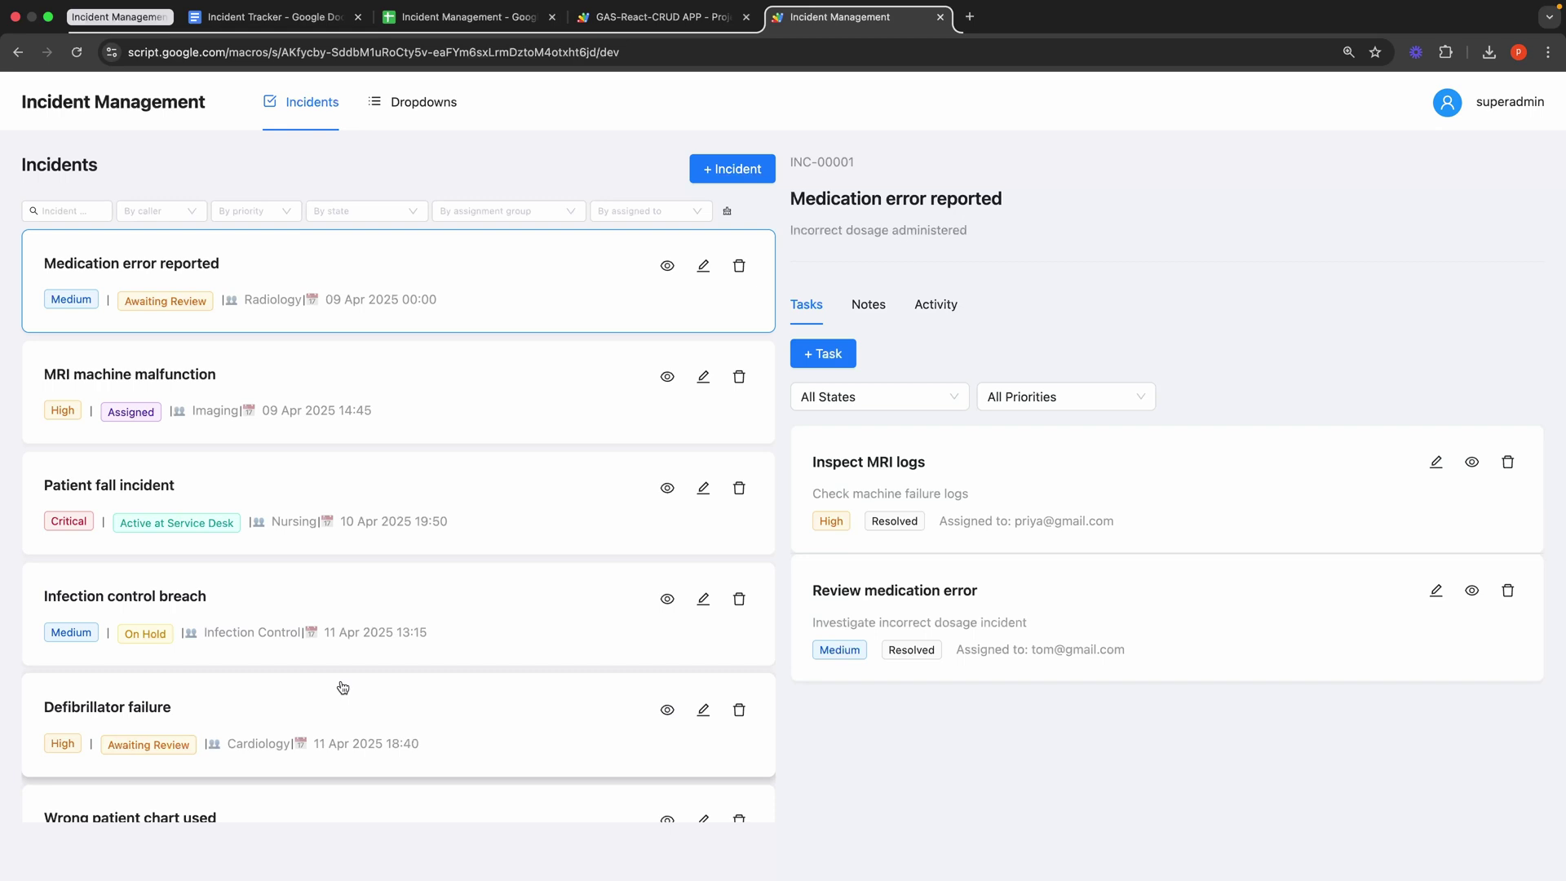
Review the number, caller, priority, state, group and assignee search filters without applying any
scroll(217, 547, "down", 1)
scroll(217, 548, "up", 1)
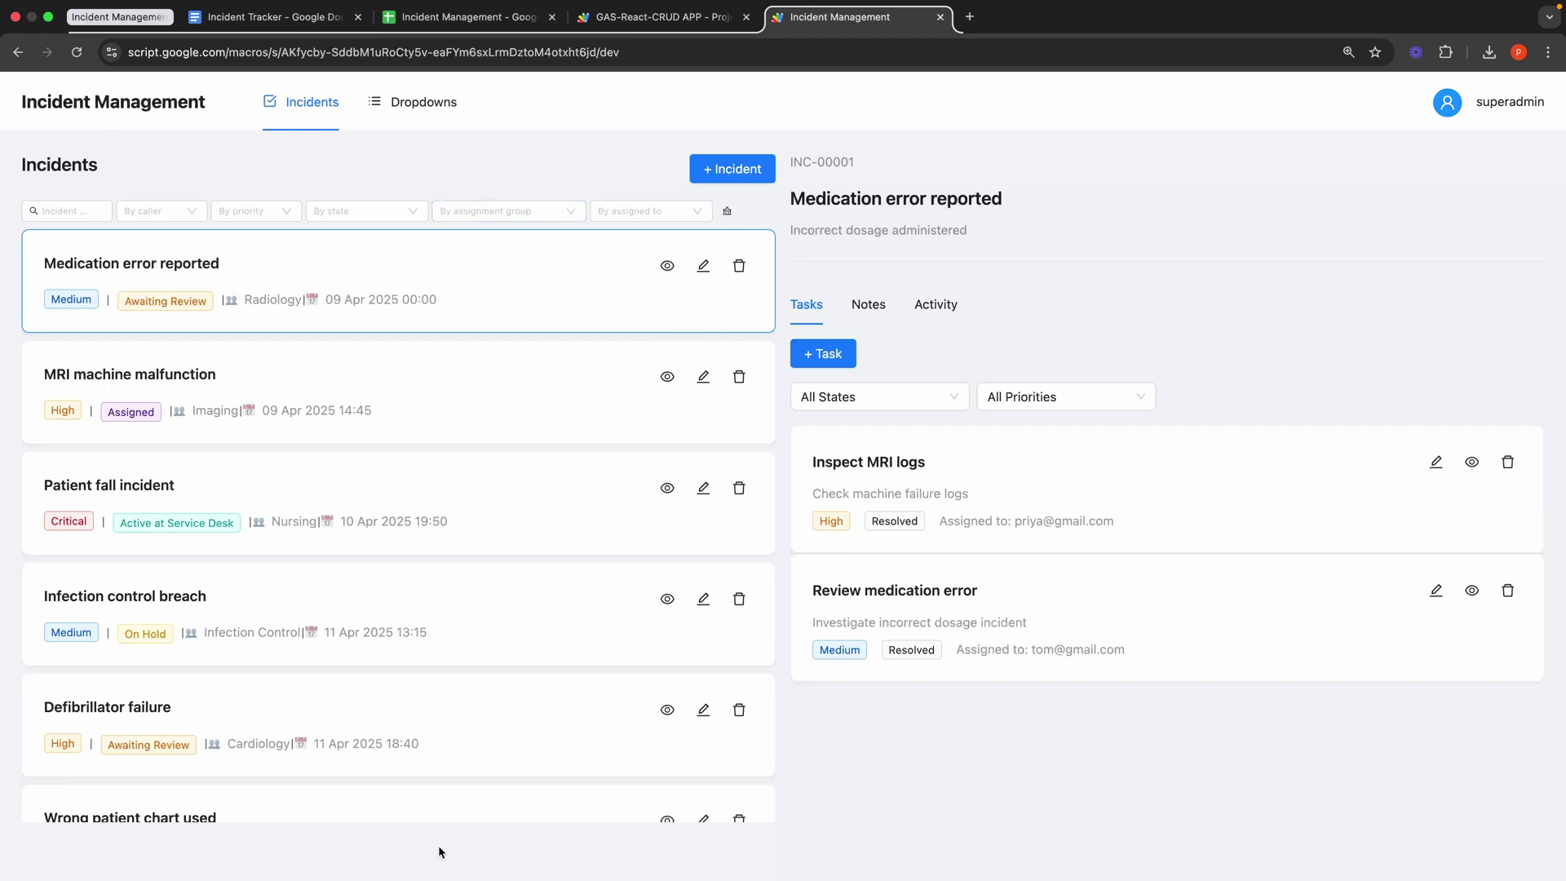
scroll(518, 395, "down", 7)
scroll(517, 395, "up", 2)
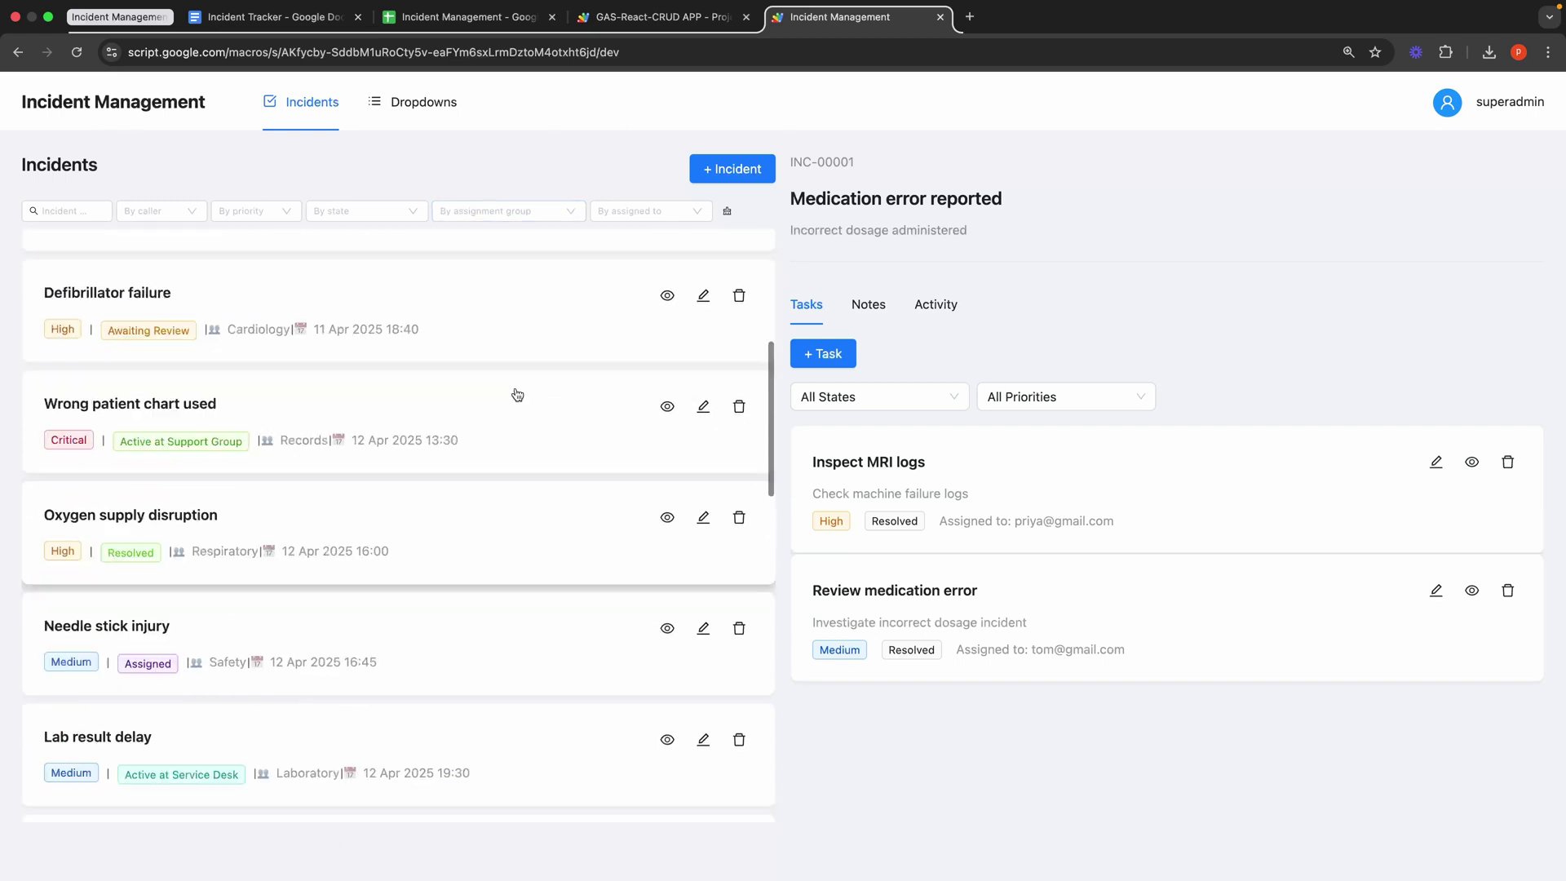
scroll(51, 307, "up", 5)
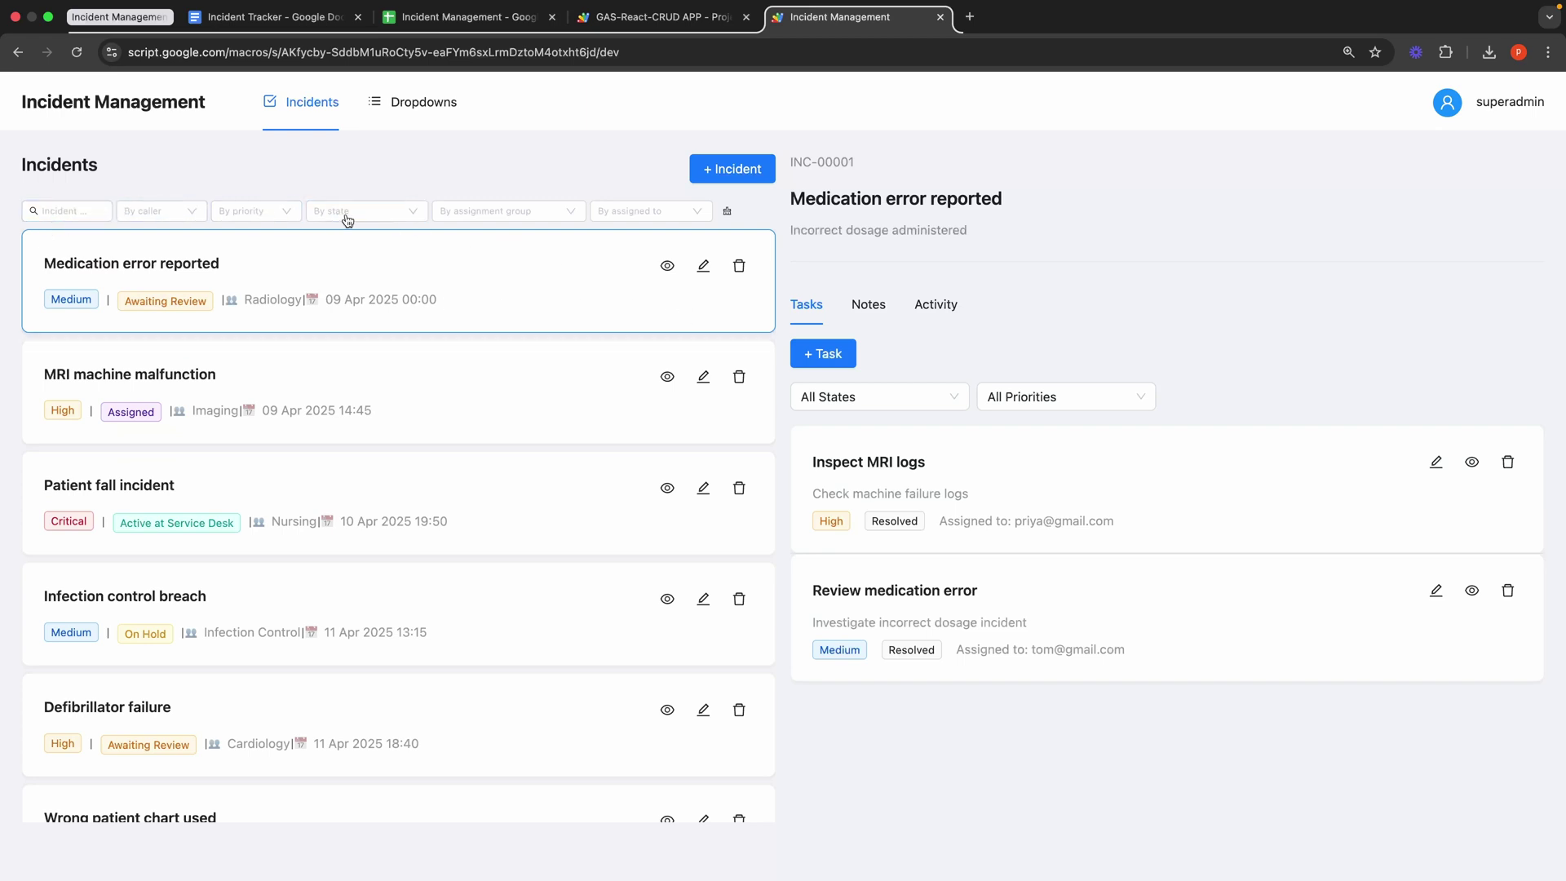
left_click(52, 210)
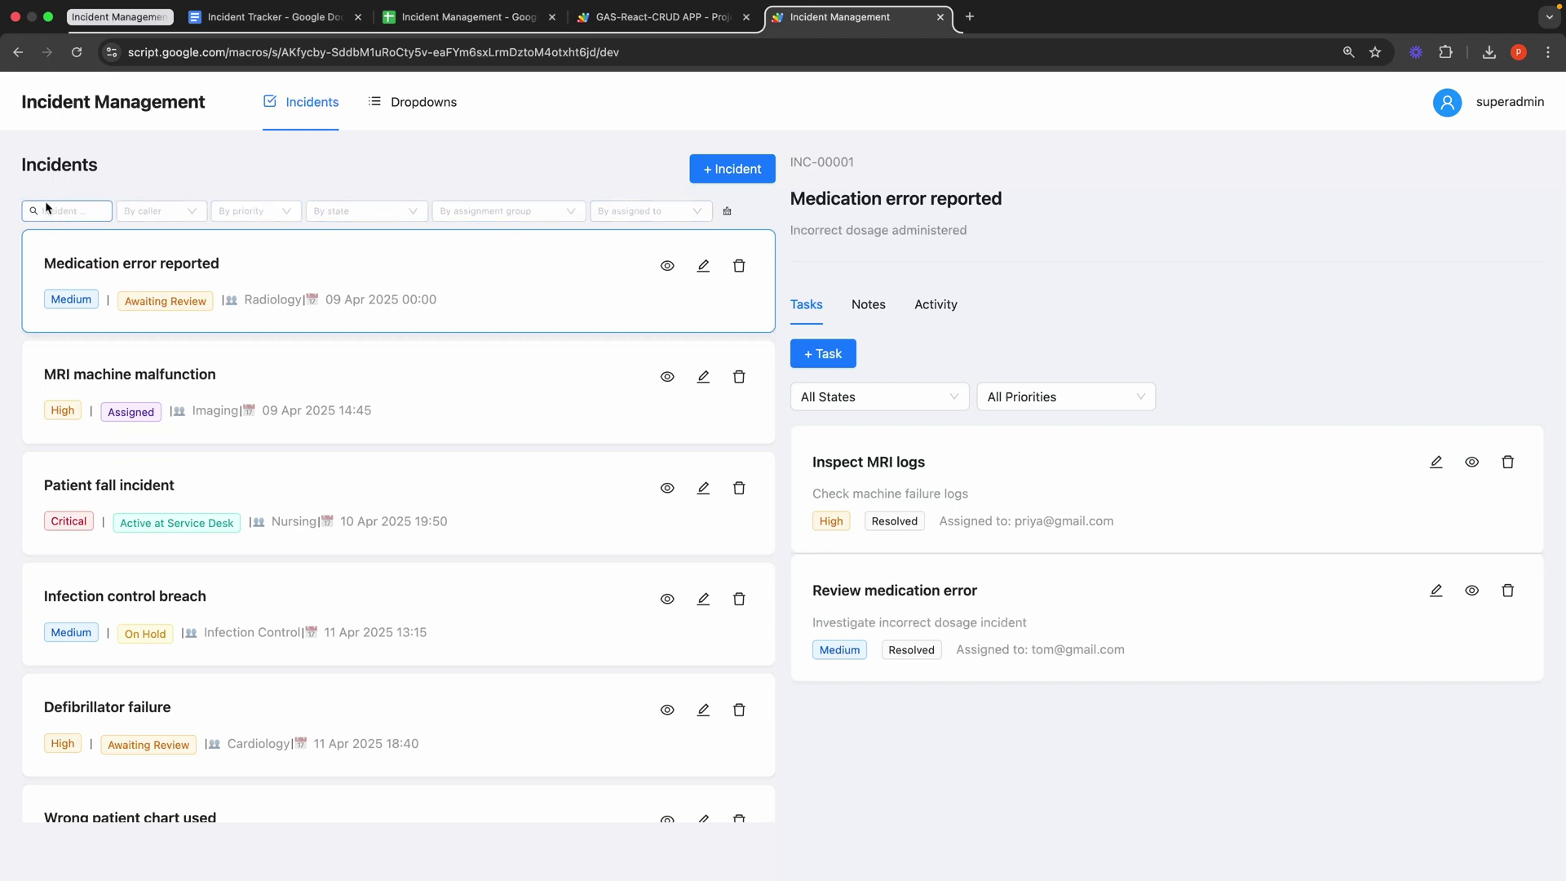
left_click(150, 209)
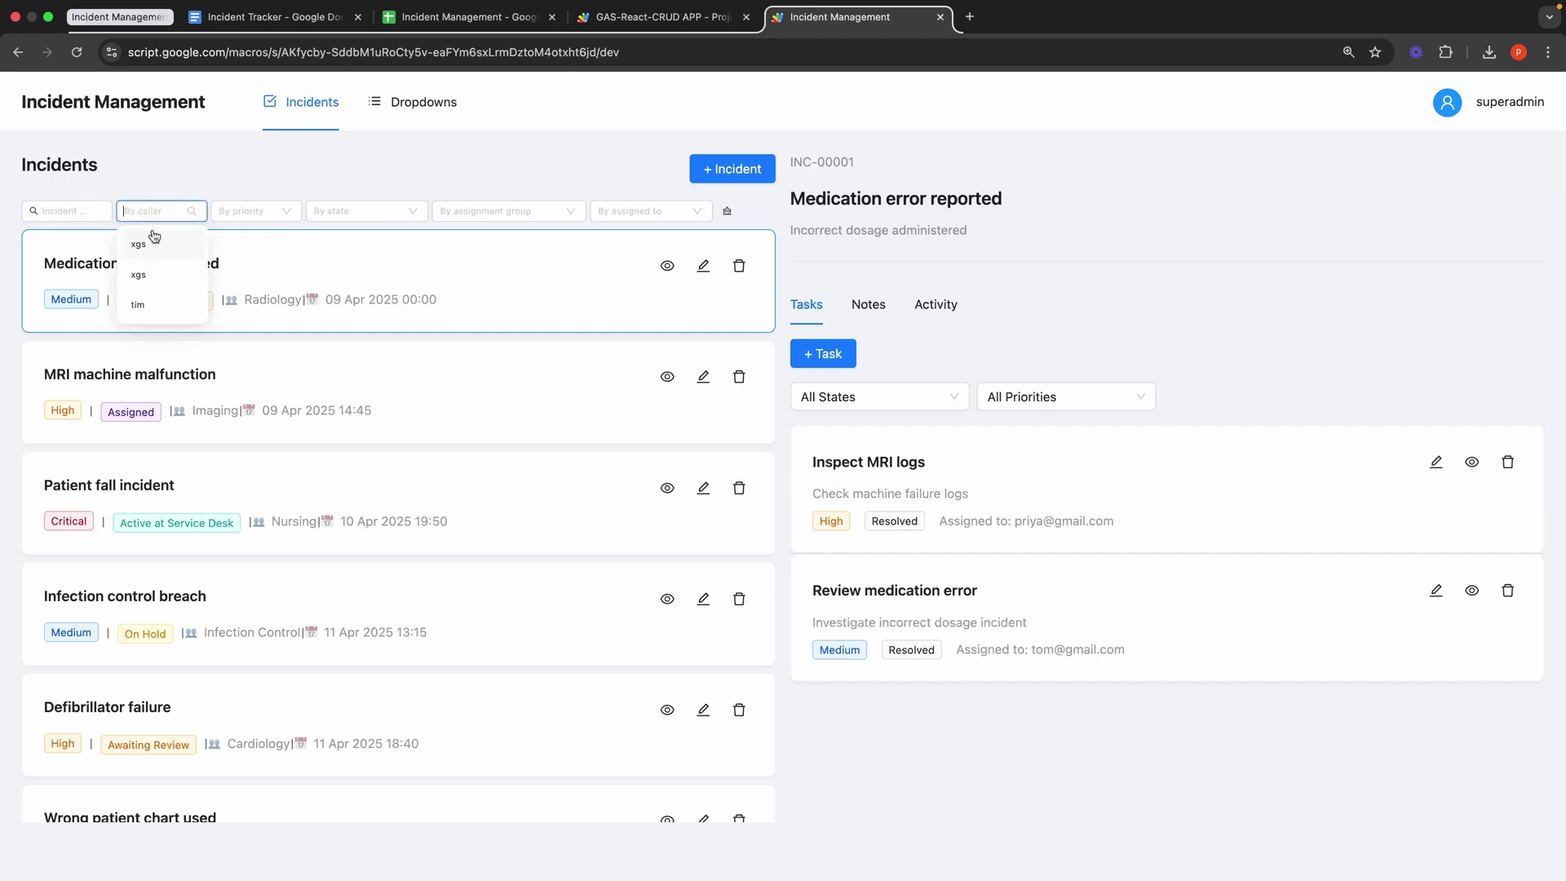
left_click(292, 209)
left_click(392, 211)
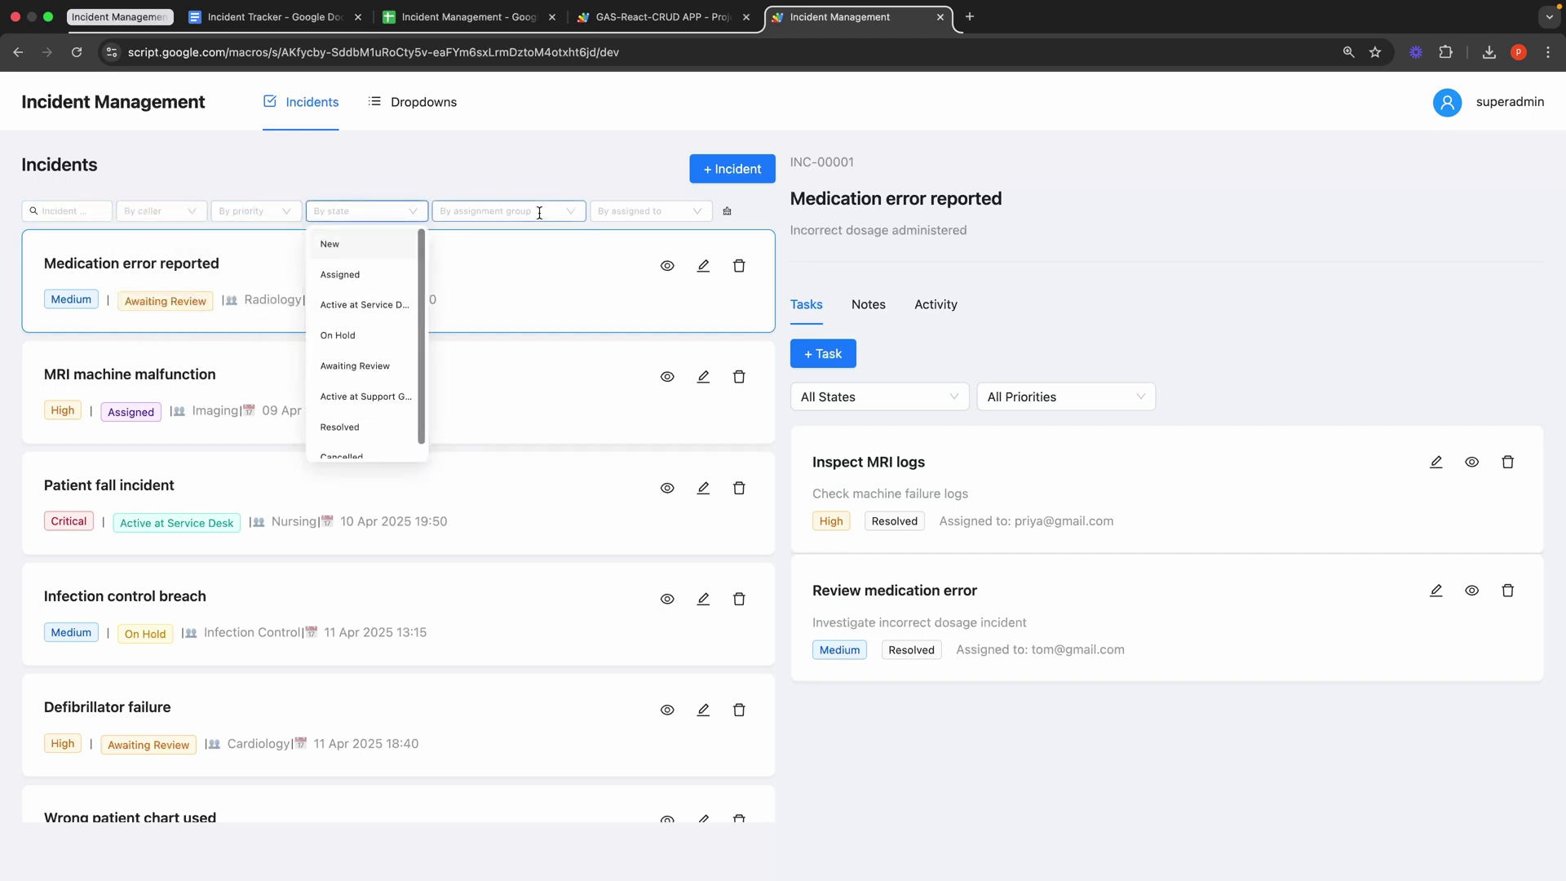
left_click(539, 212)
left_click(600, 210)
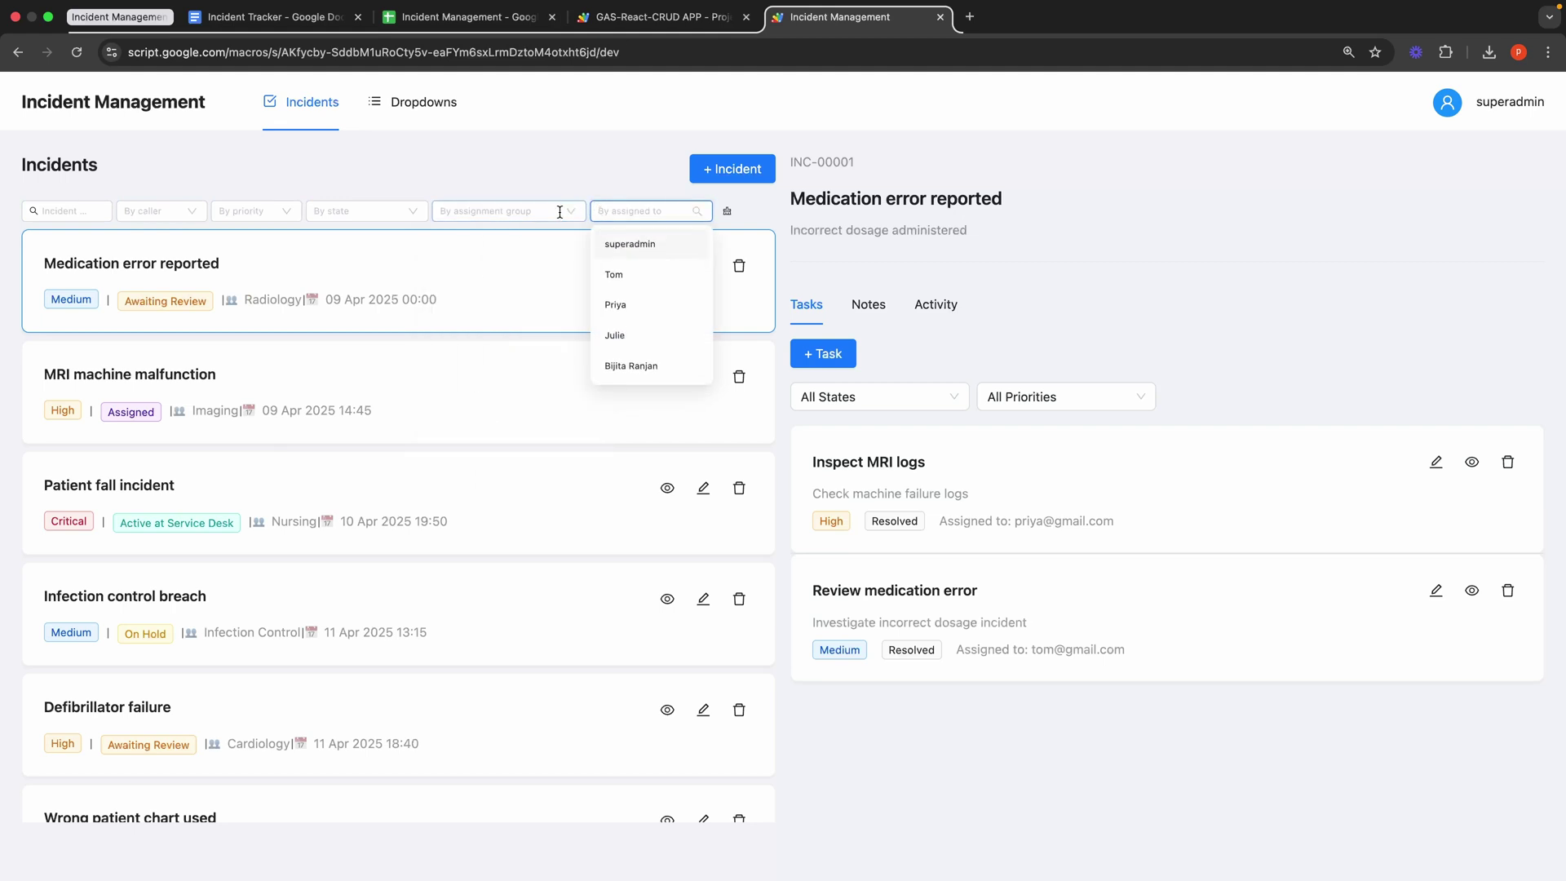
left_click(559, 212)
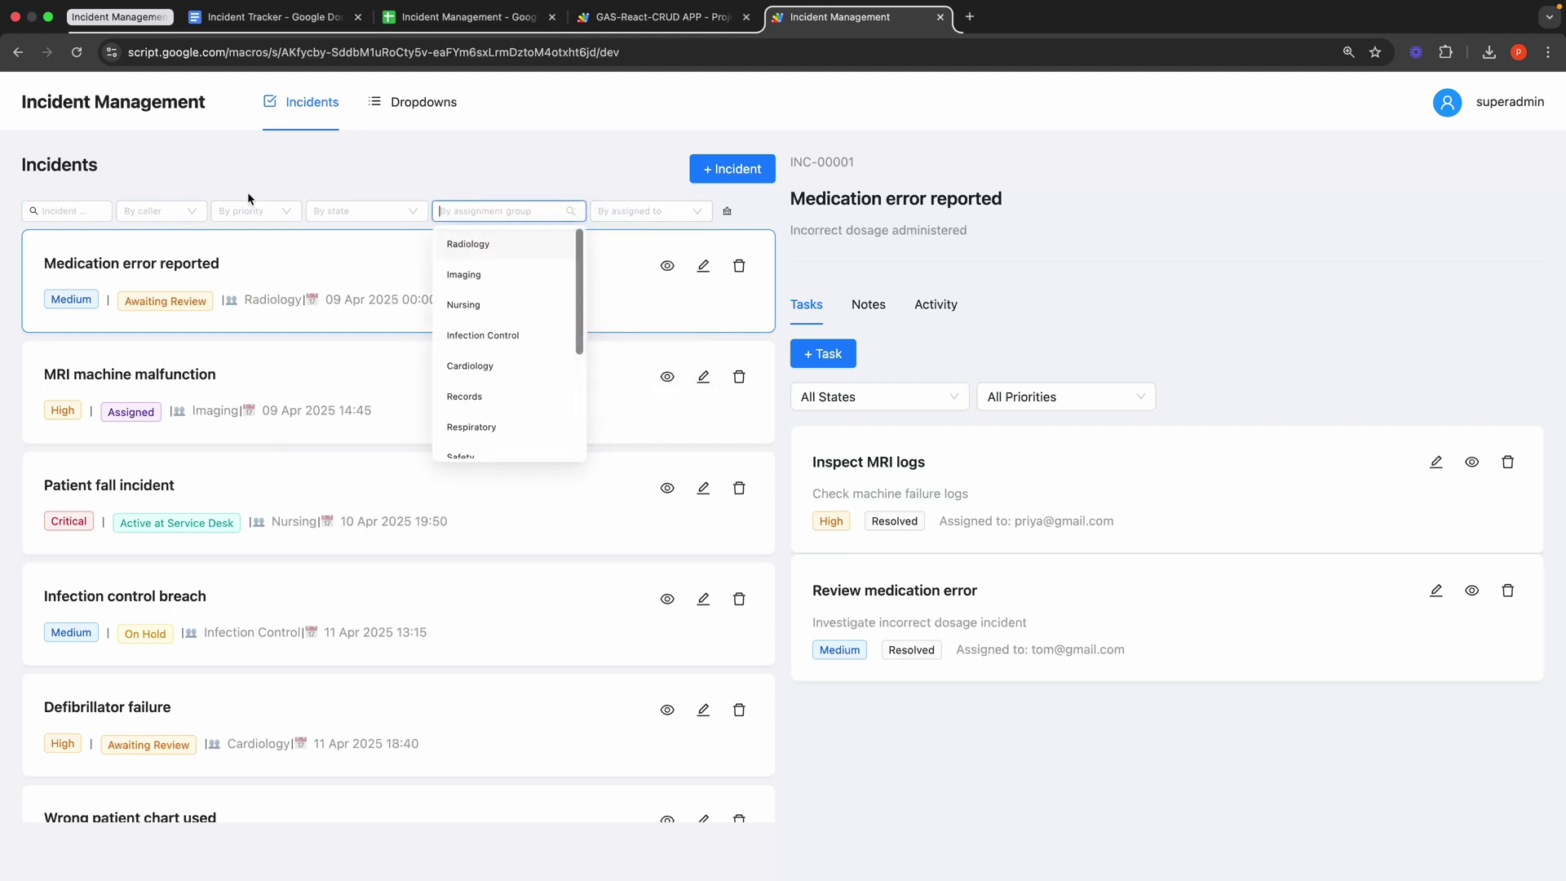
left_click(374, 217)
left_click(455, 153)
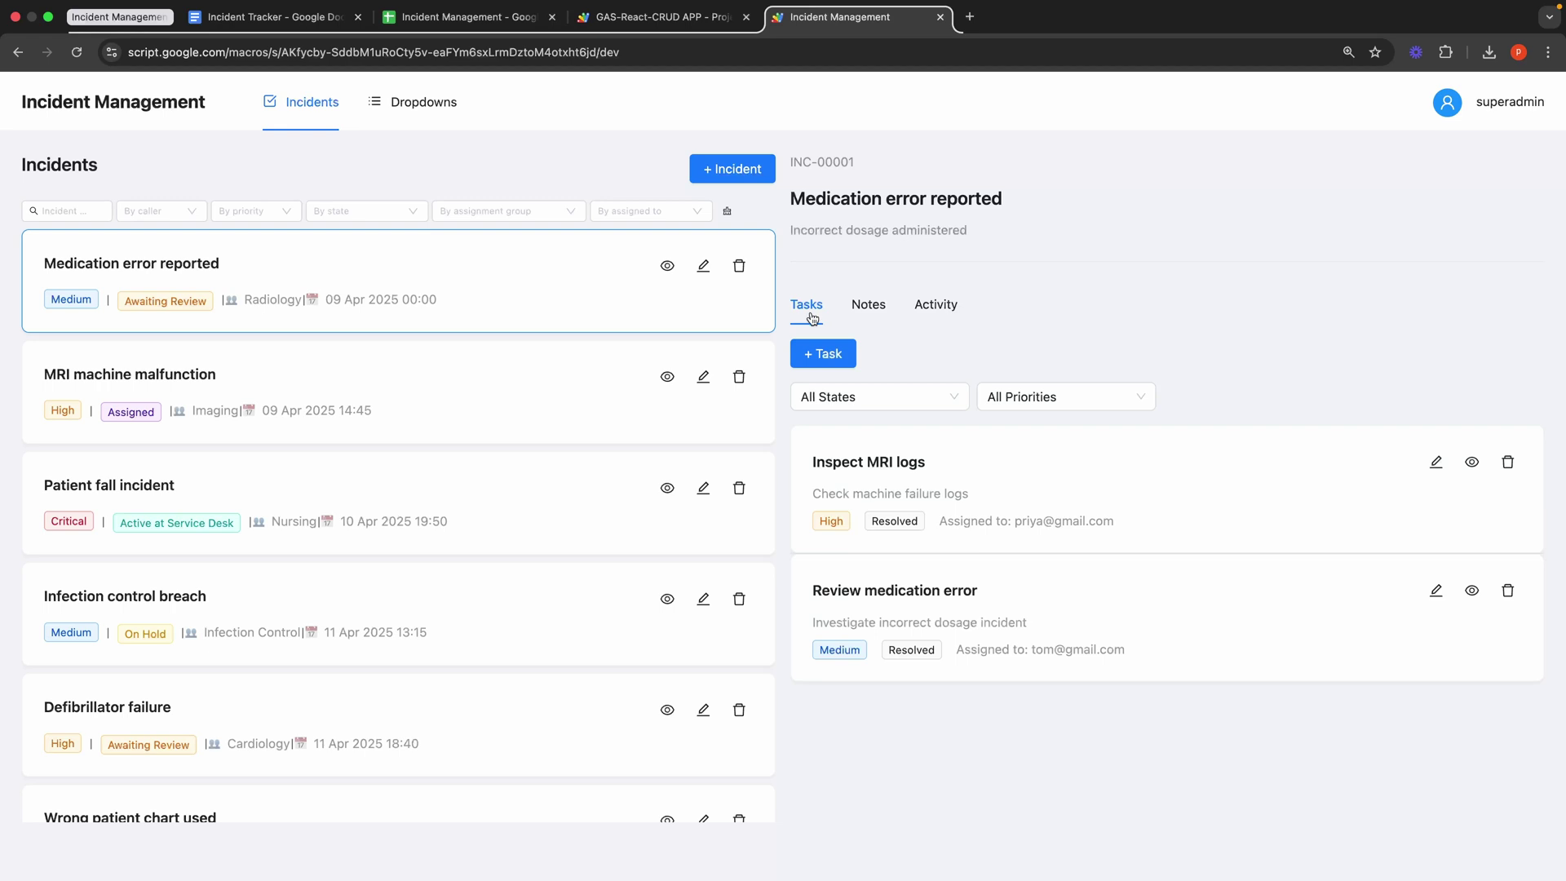
Cycle through Medication error reported's Notes and Activity tabs, ending on its two tasks
left_click(871, 307)
left_click(928, 310)
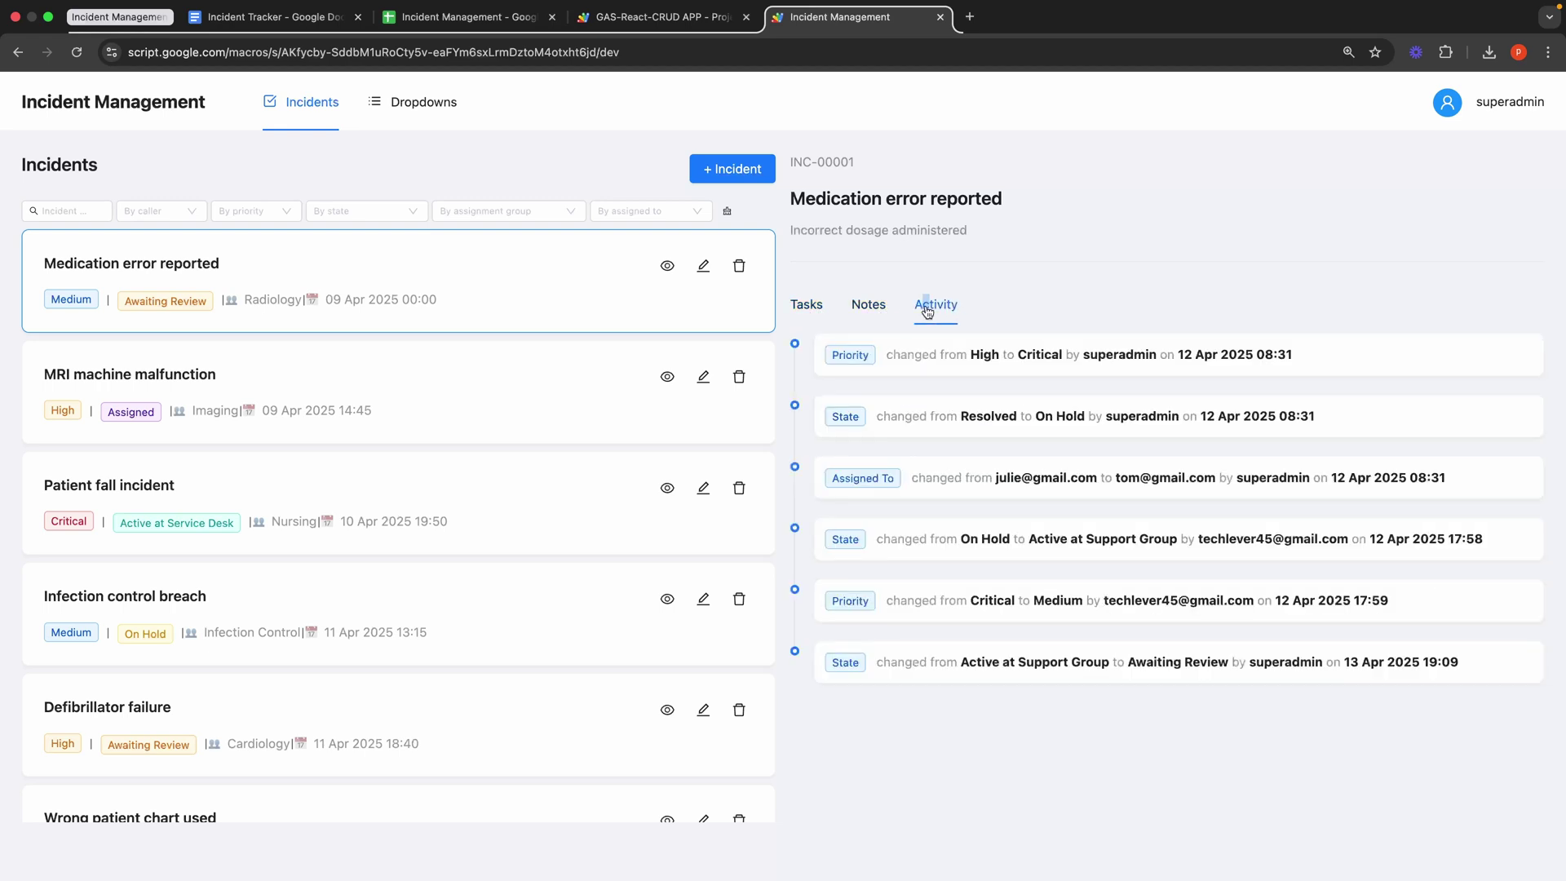
left_click(819, 310)
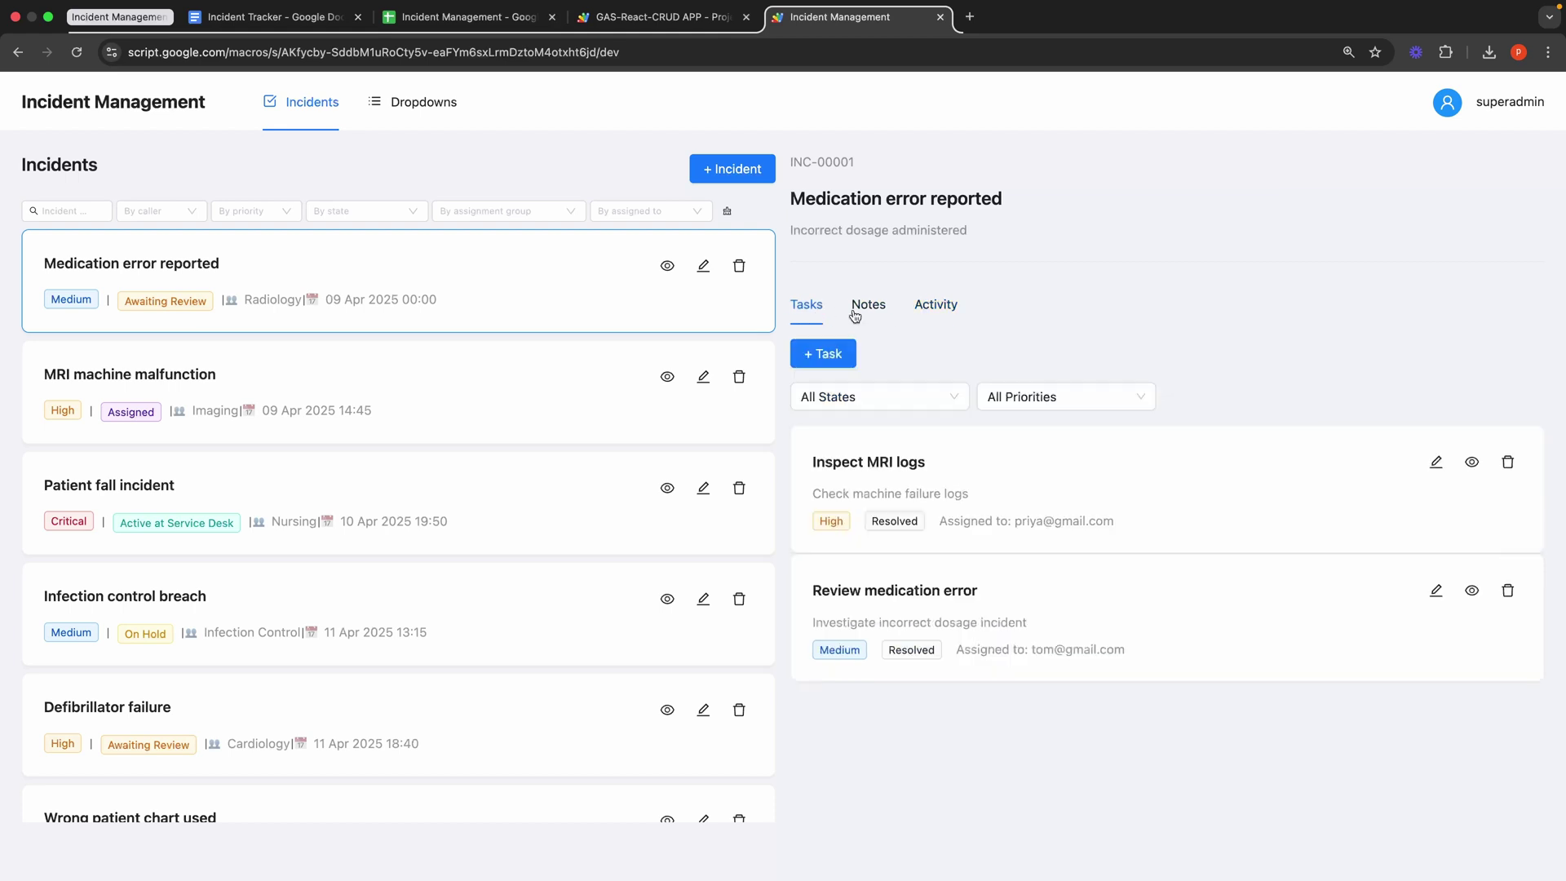
left_click(866, 308)
left_click(917, 306)
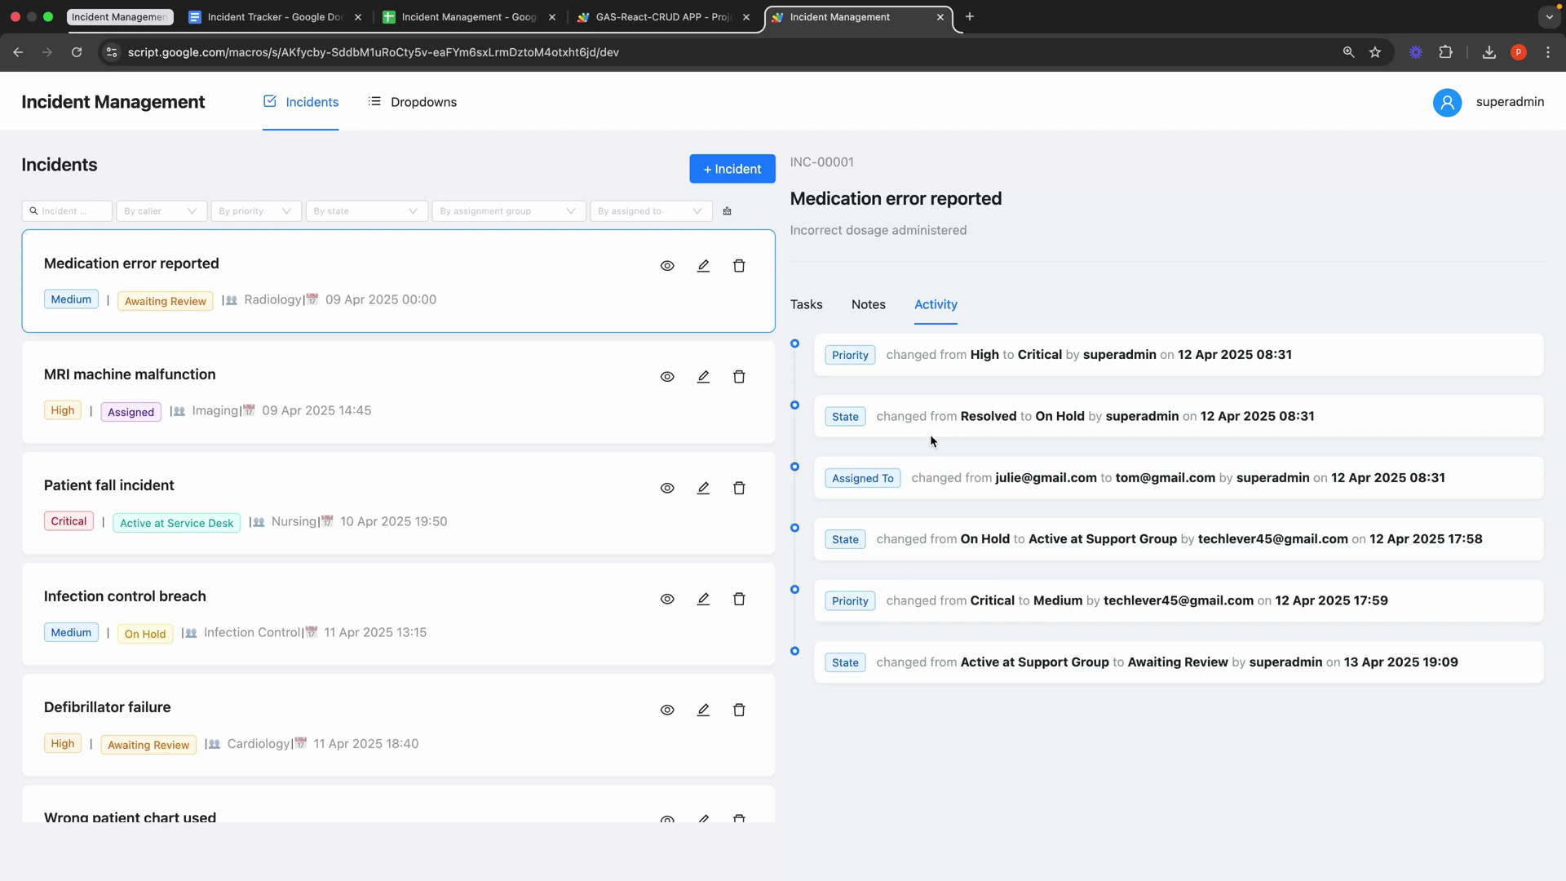
left_click(812, 317)
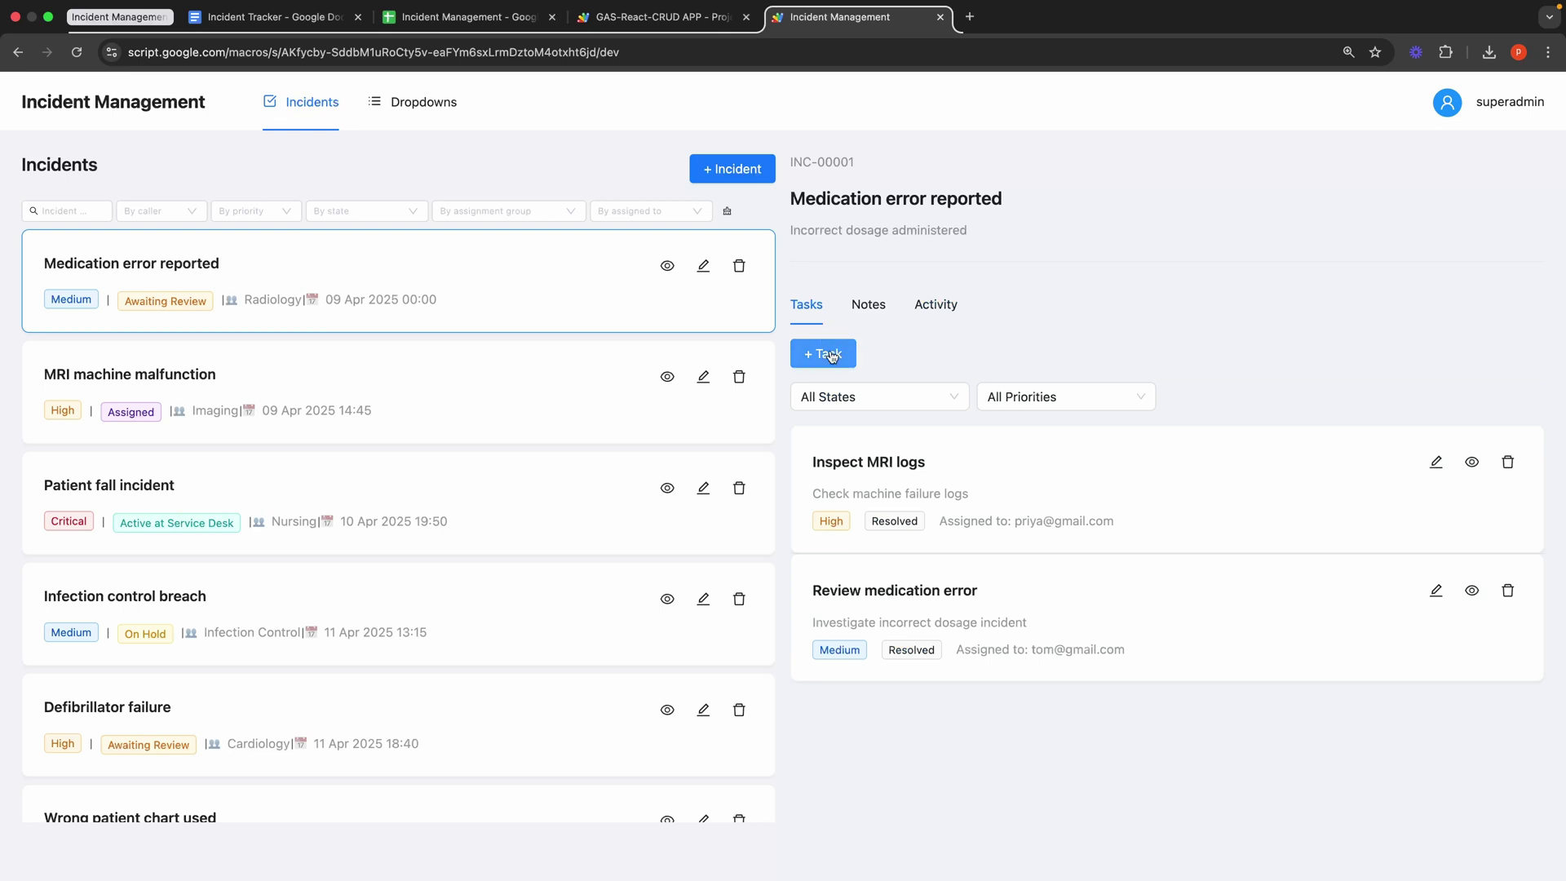
Open the new-task form and close it without saving
left_click(831, 355)
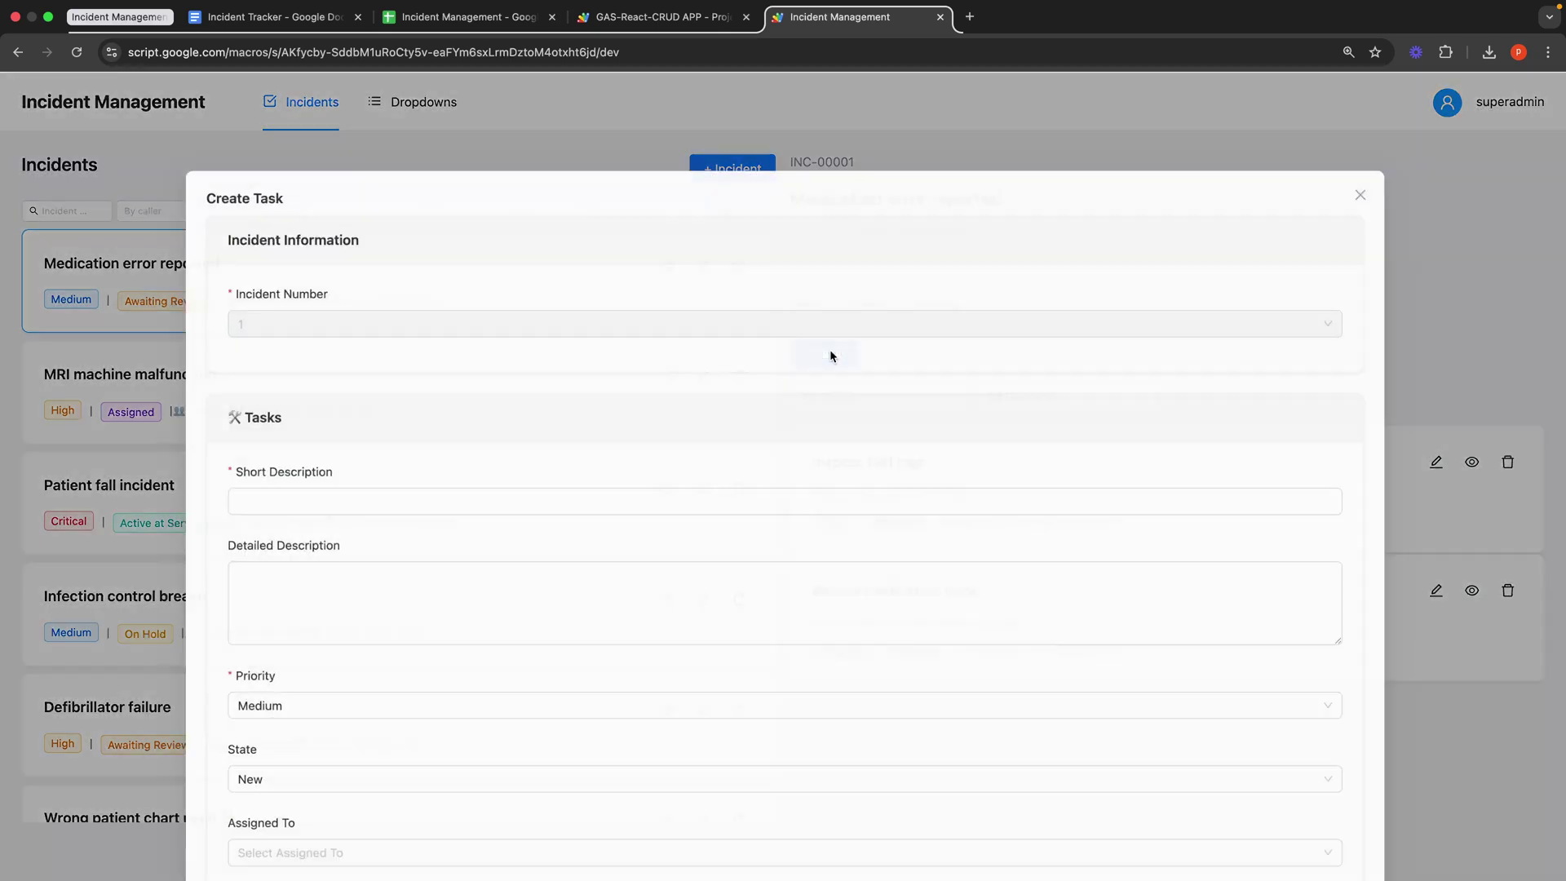
scroll(773, 385, "down", 5)
scroll(773, 388, "up", 5)
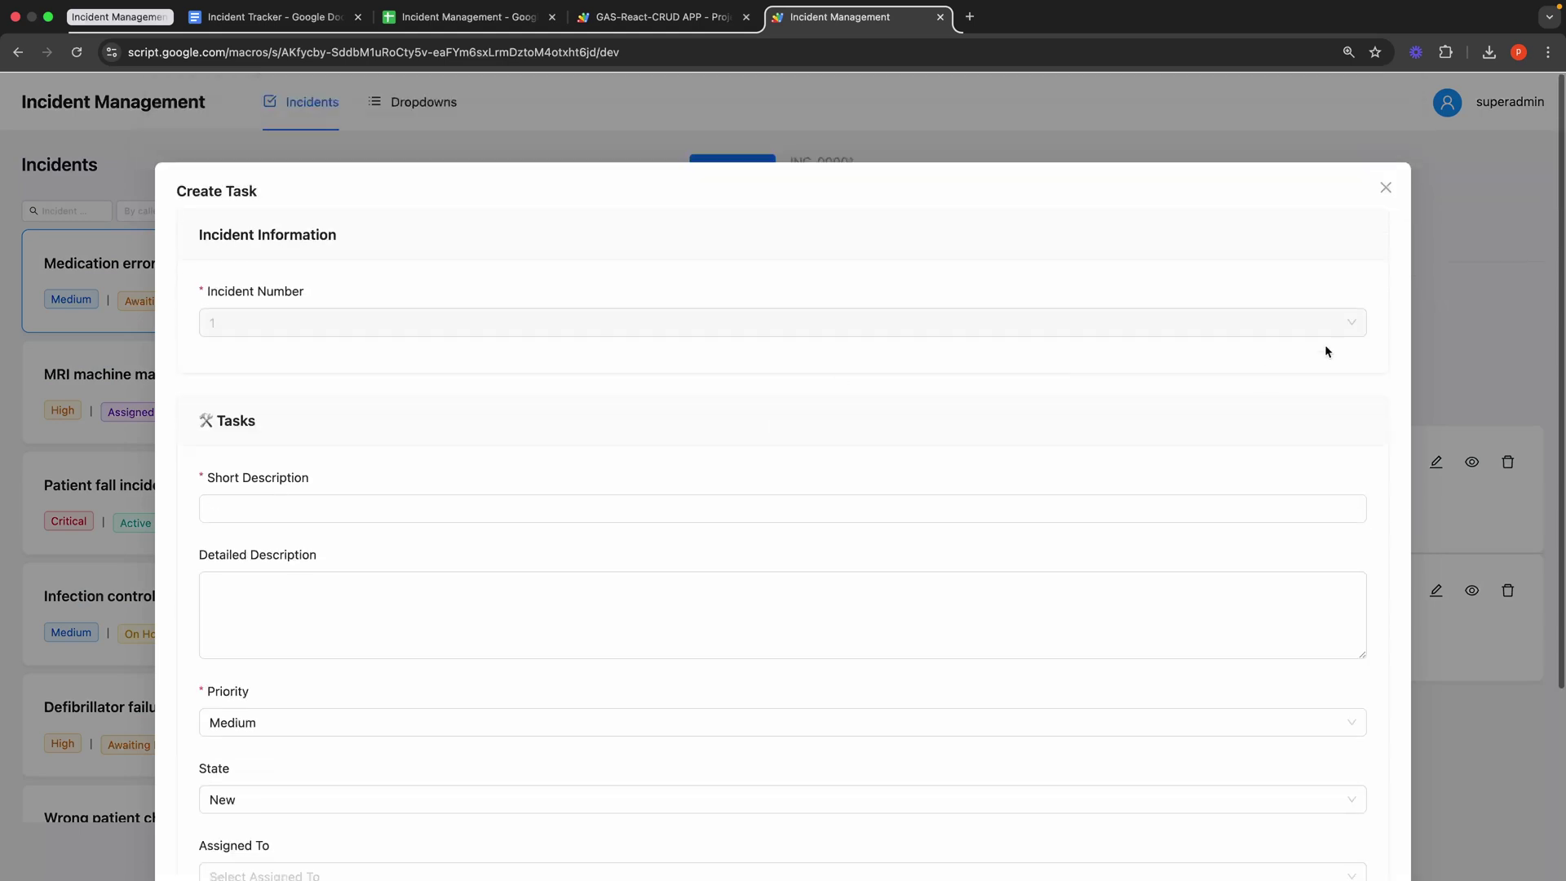
left_click(1385, 189)
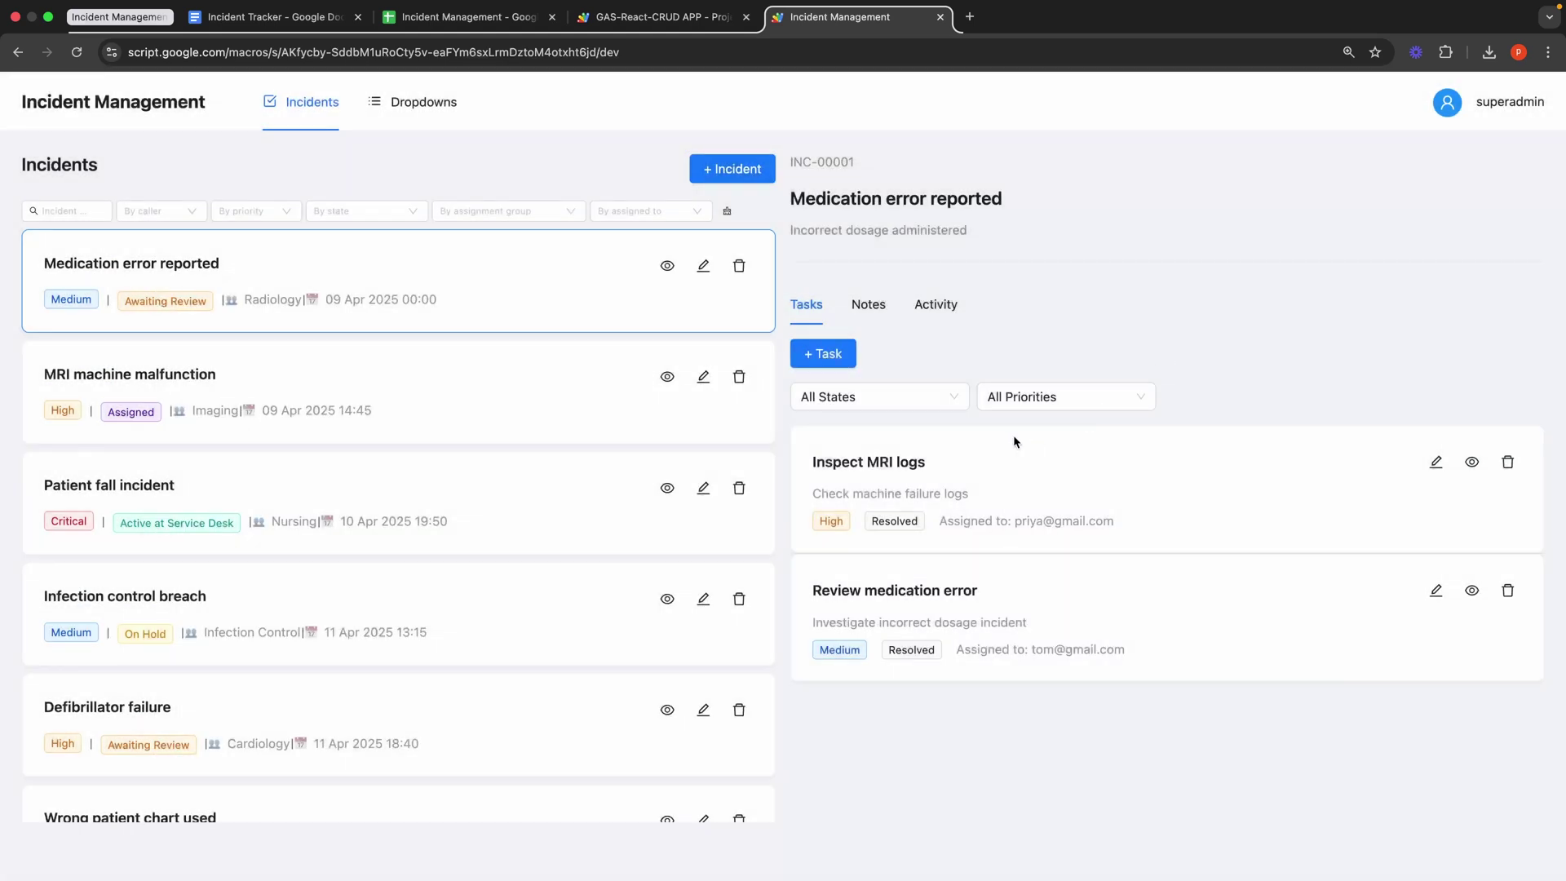
Check the task state and priority filters, then view the Inspect MRI logs task details
left_click(954, 400)
left_click(1115, 397)
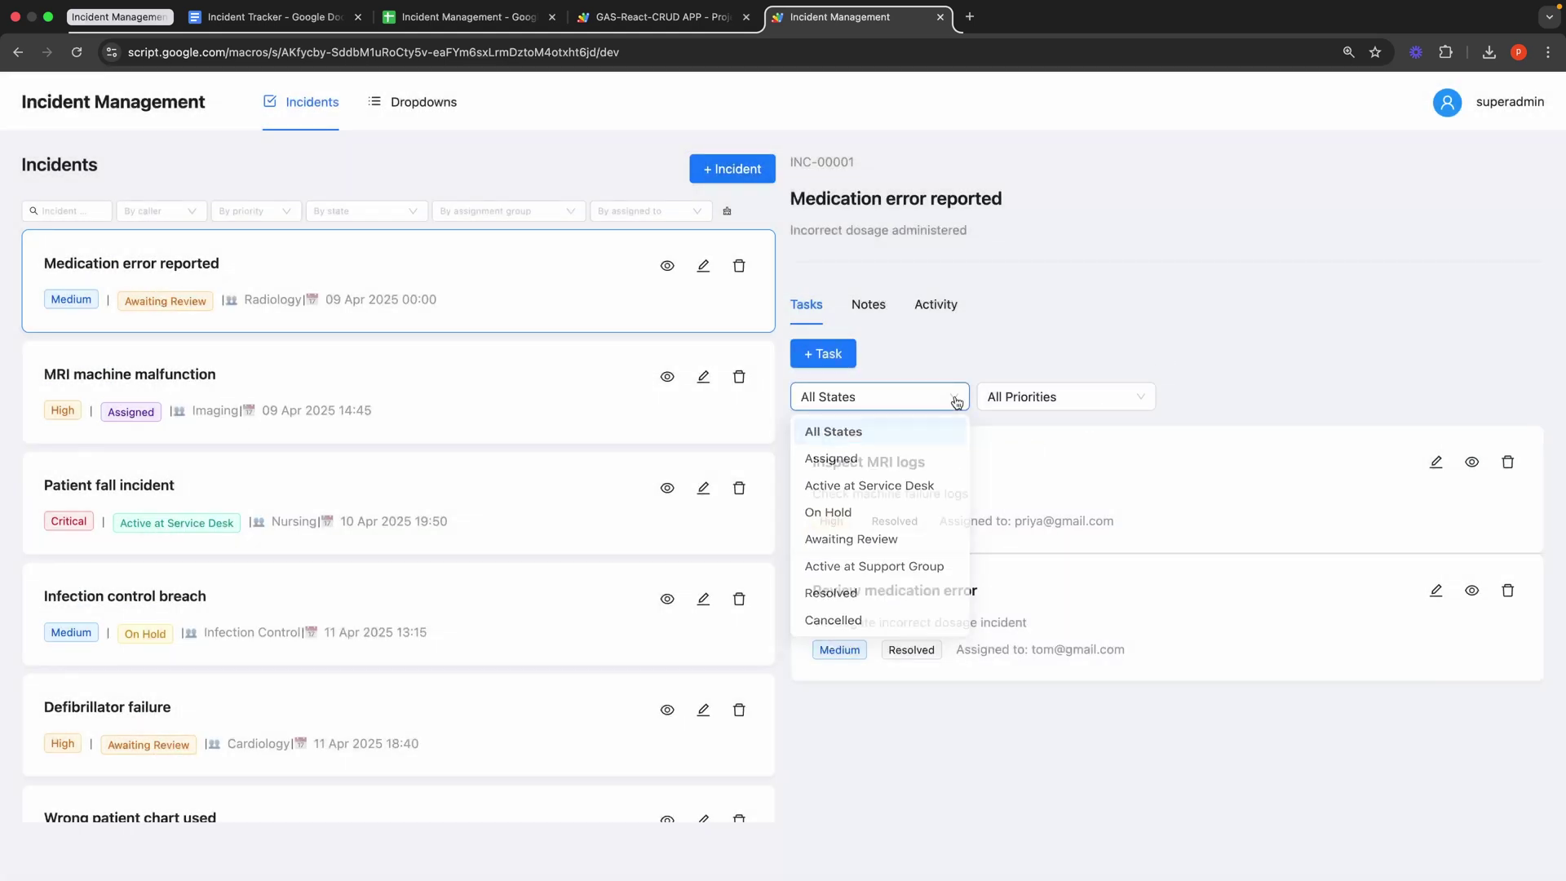
left_click(930, 441)
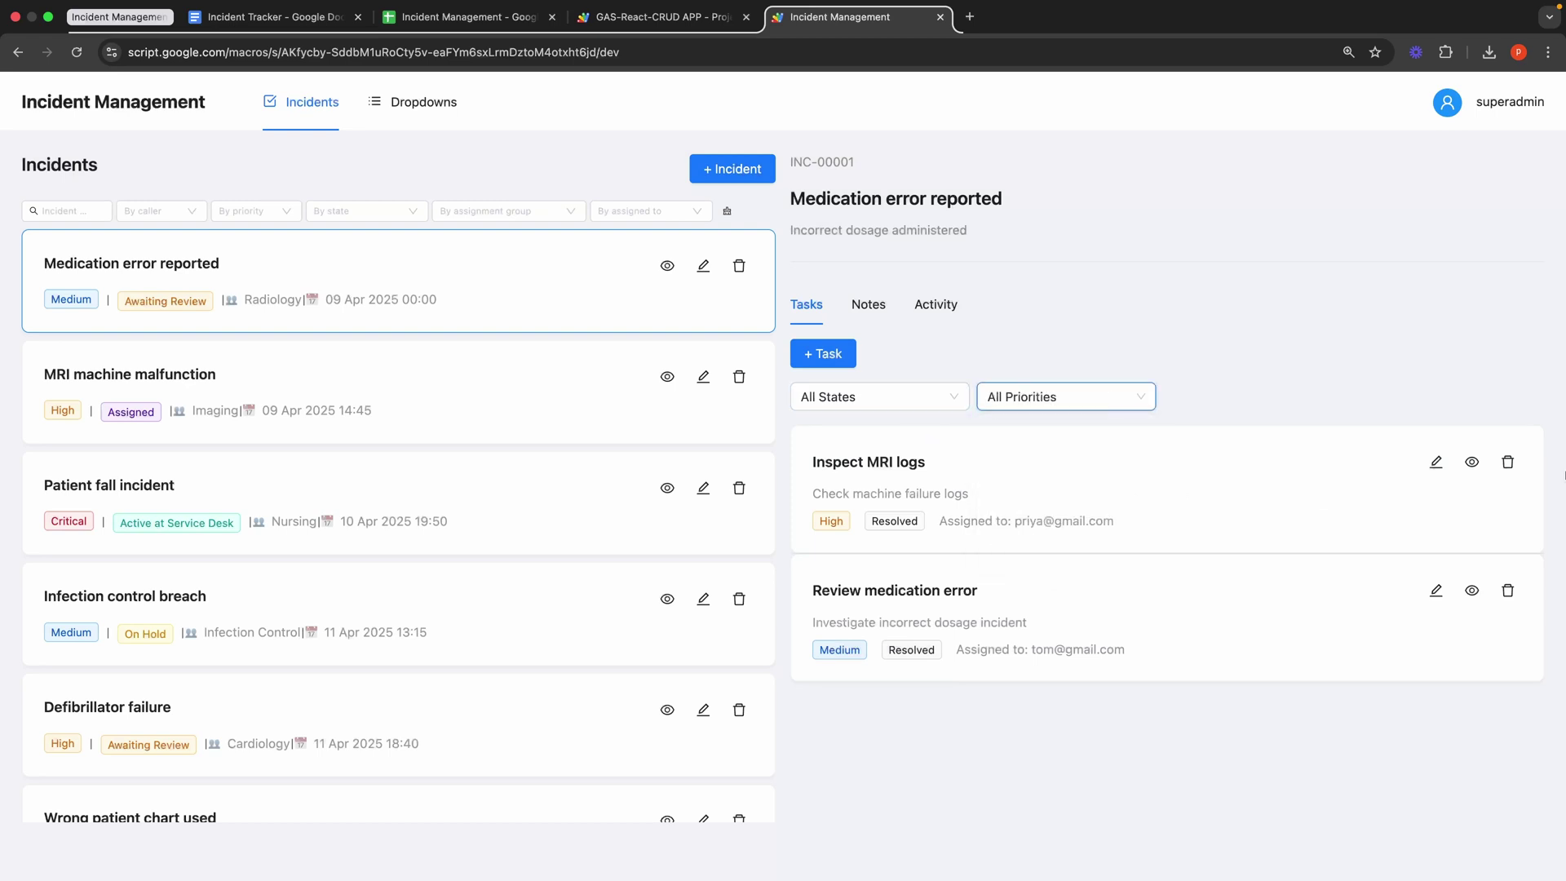
left_click(1472, 462)
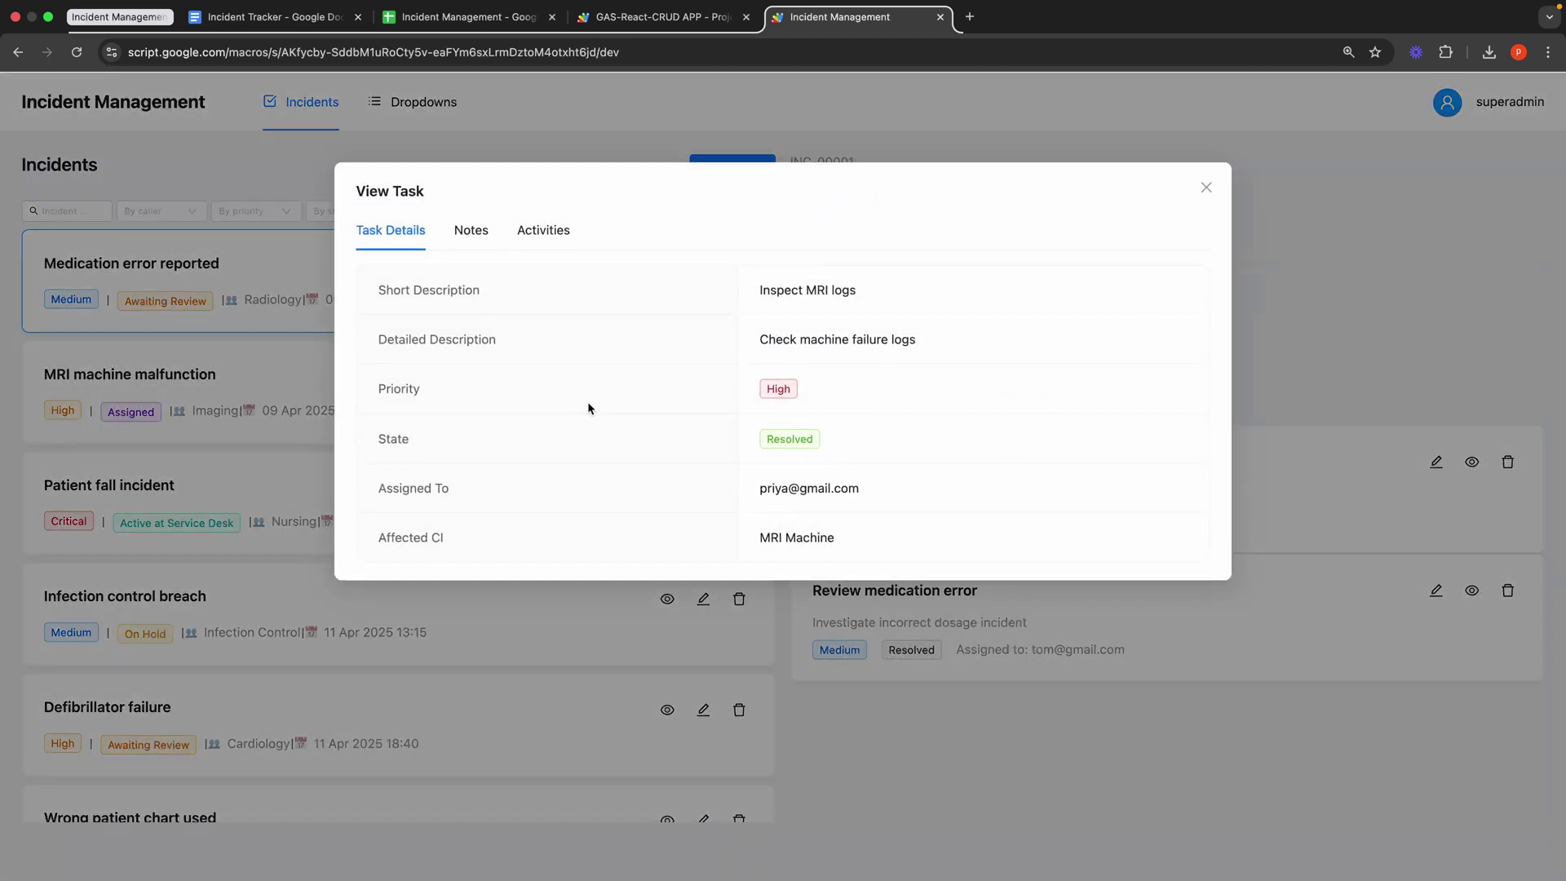
Browse the Inspect MRI logs task's notes, activity and detail fields, then close it
left_click(465, 233)
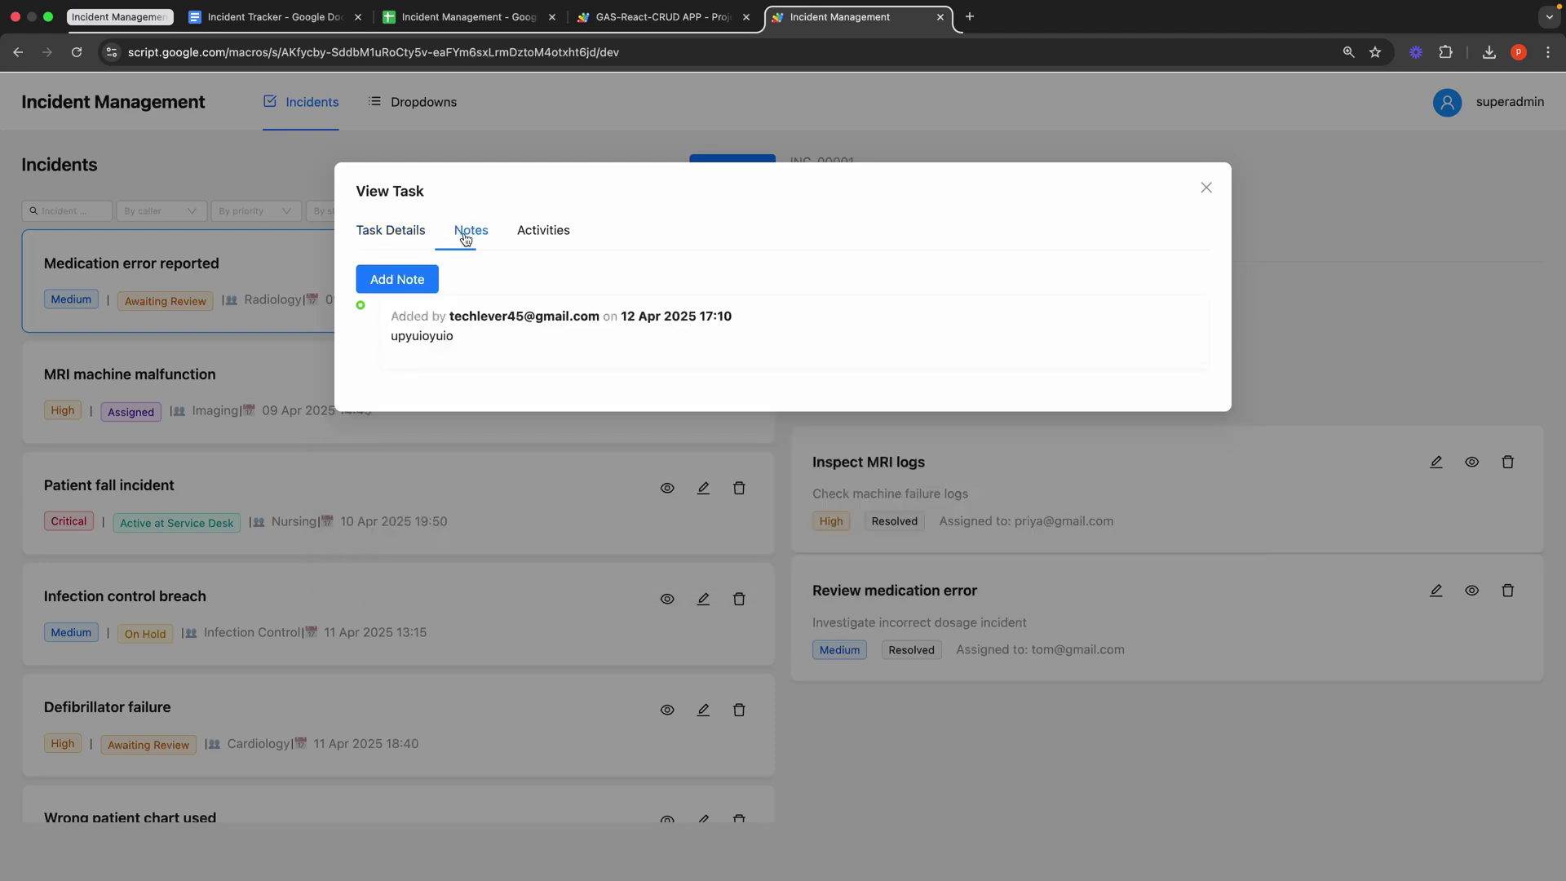
left_click(551, 233)
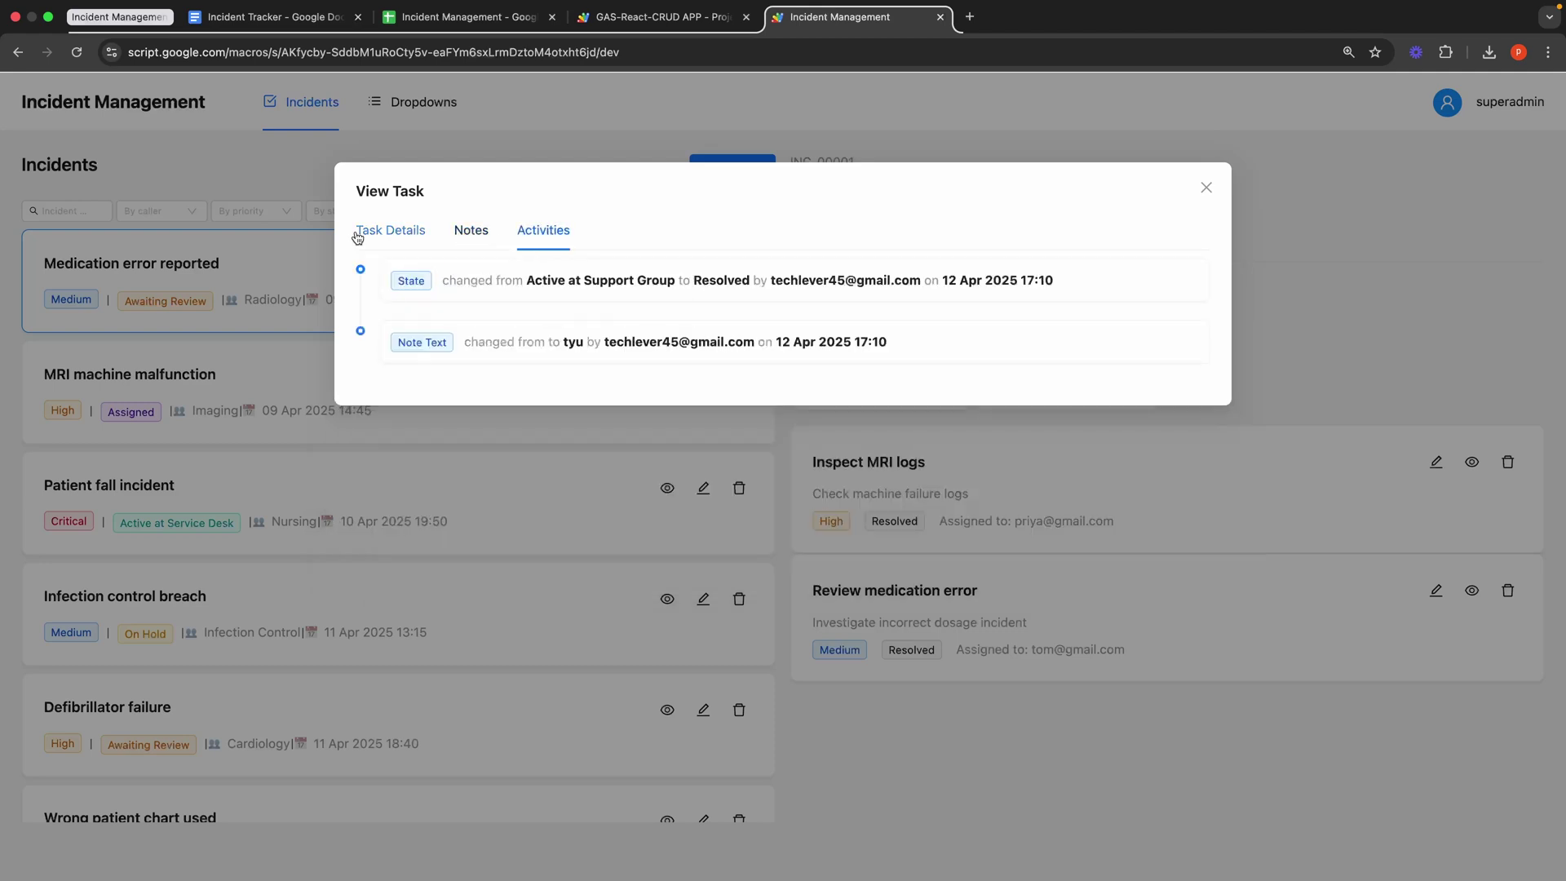
left_click(465, 233)
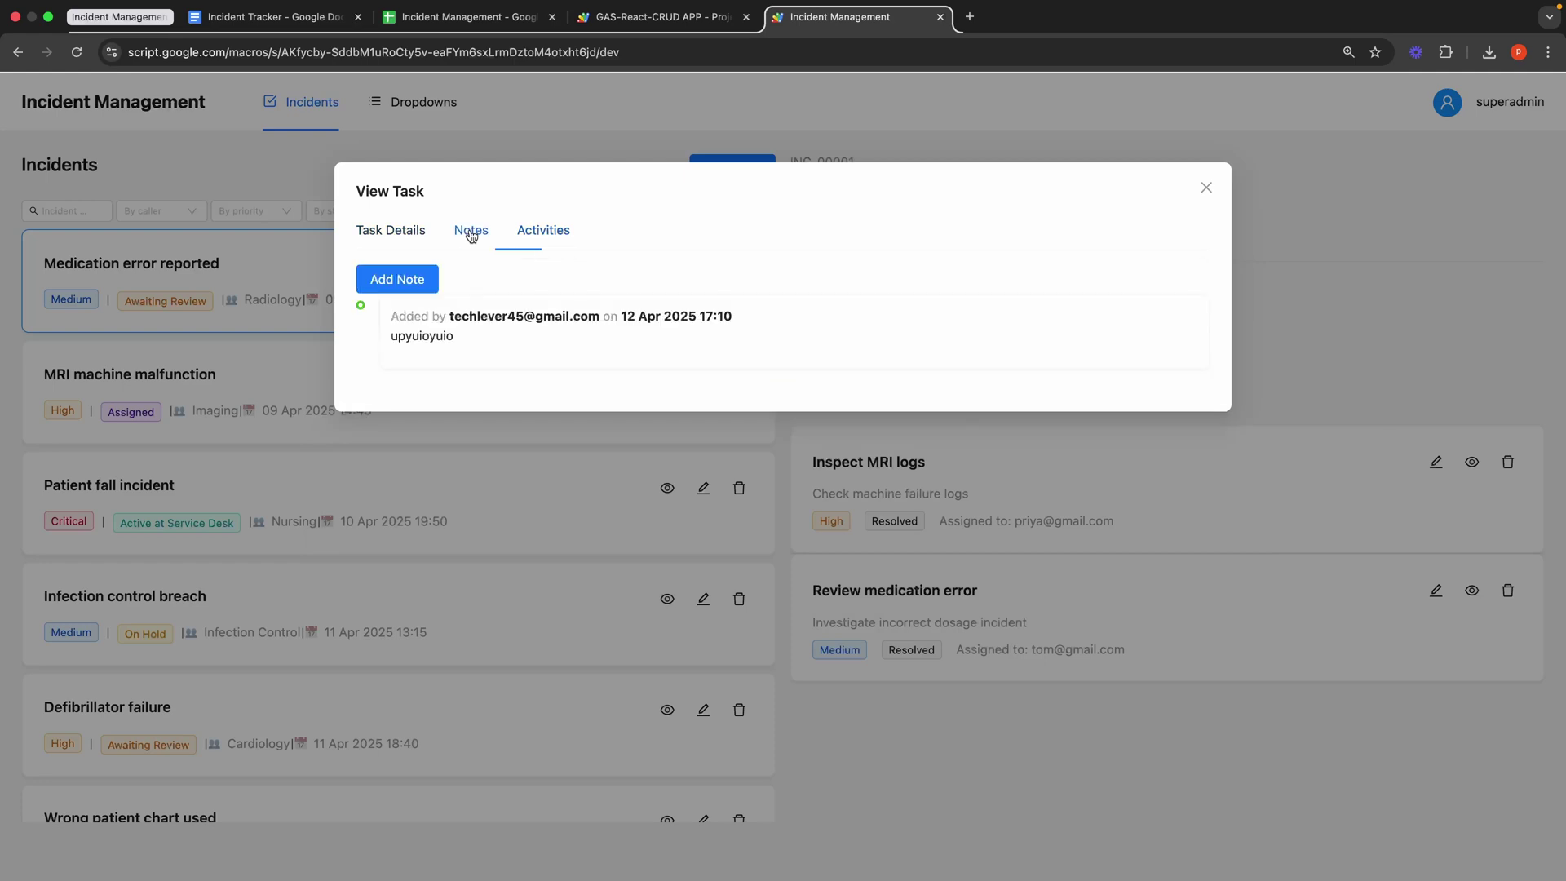
left_click(392, 235)
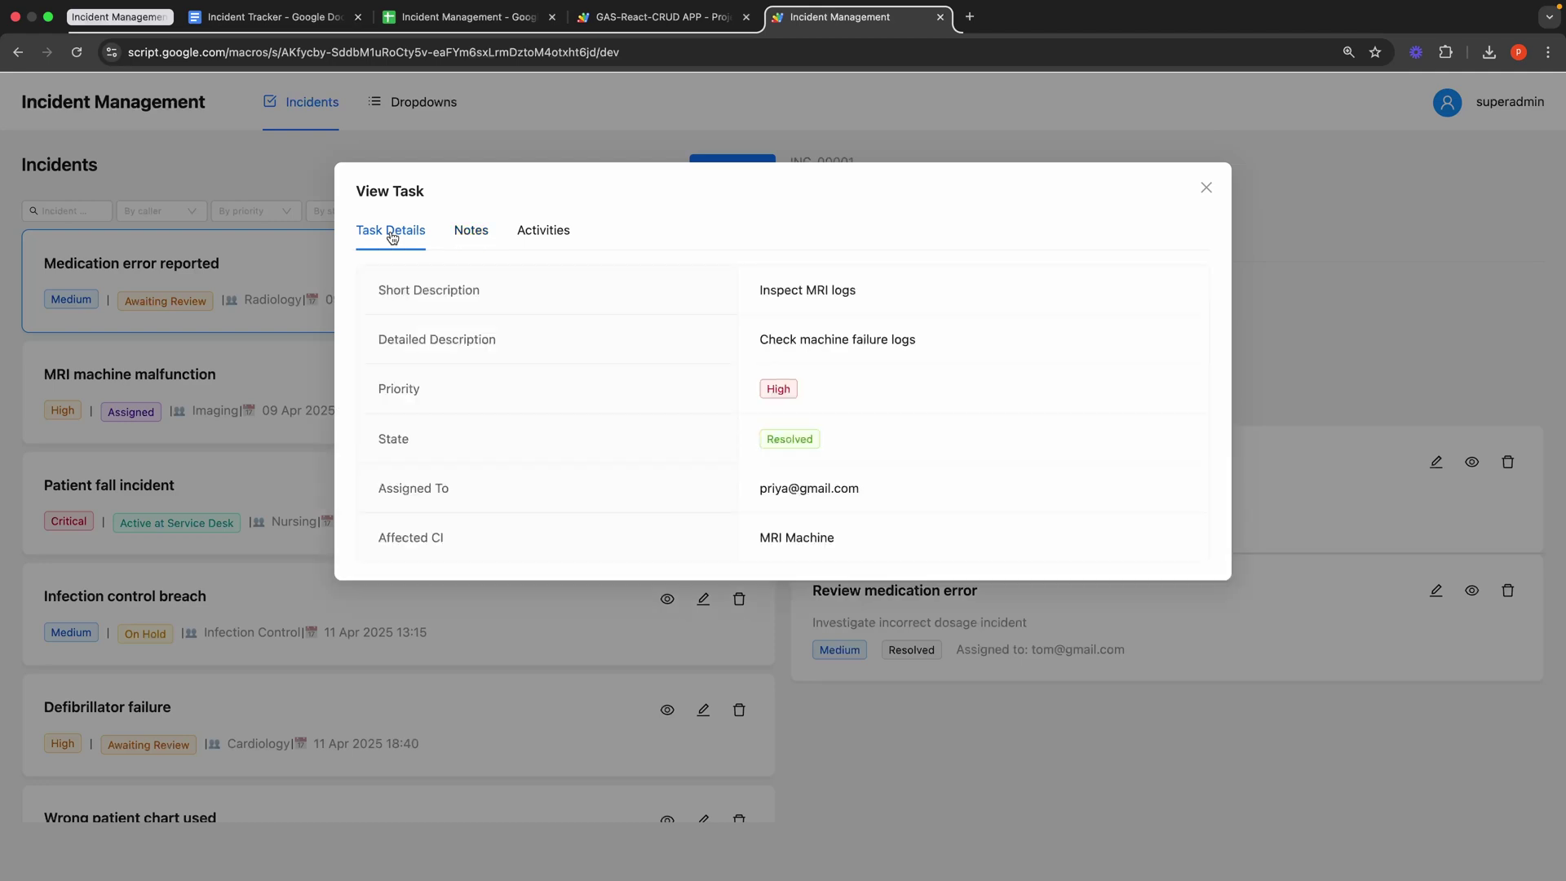
left_click(1206, 190)
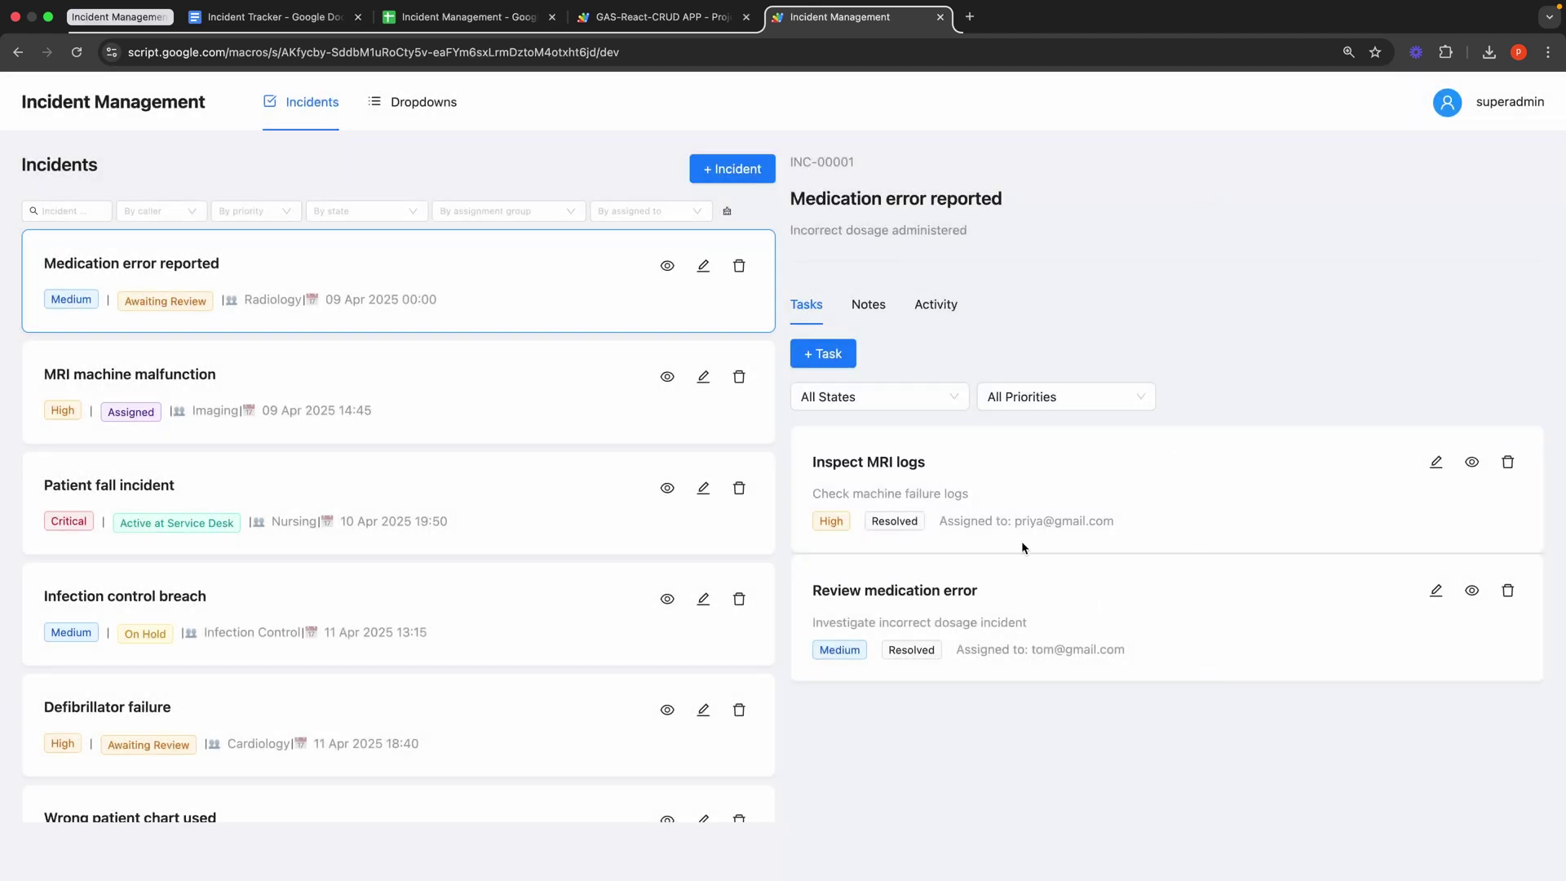
Check the incident's activity timeline, then go to the Dropdowns page listing Callers
left_click(932, 315)
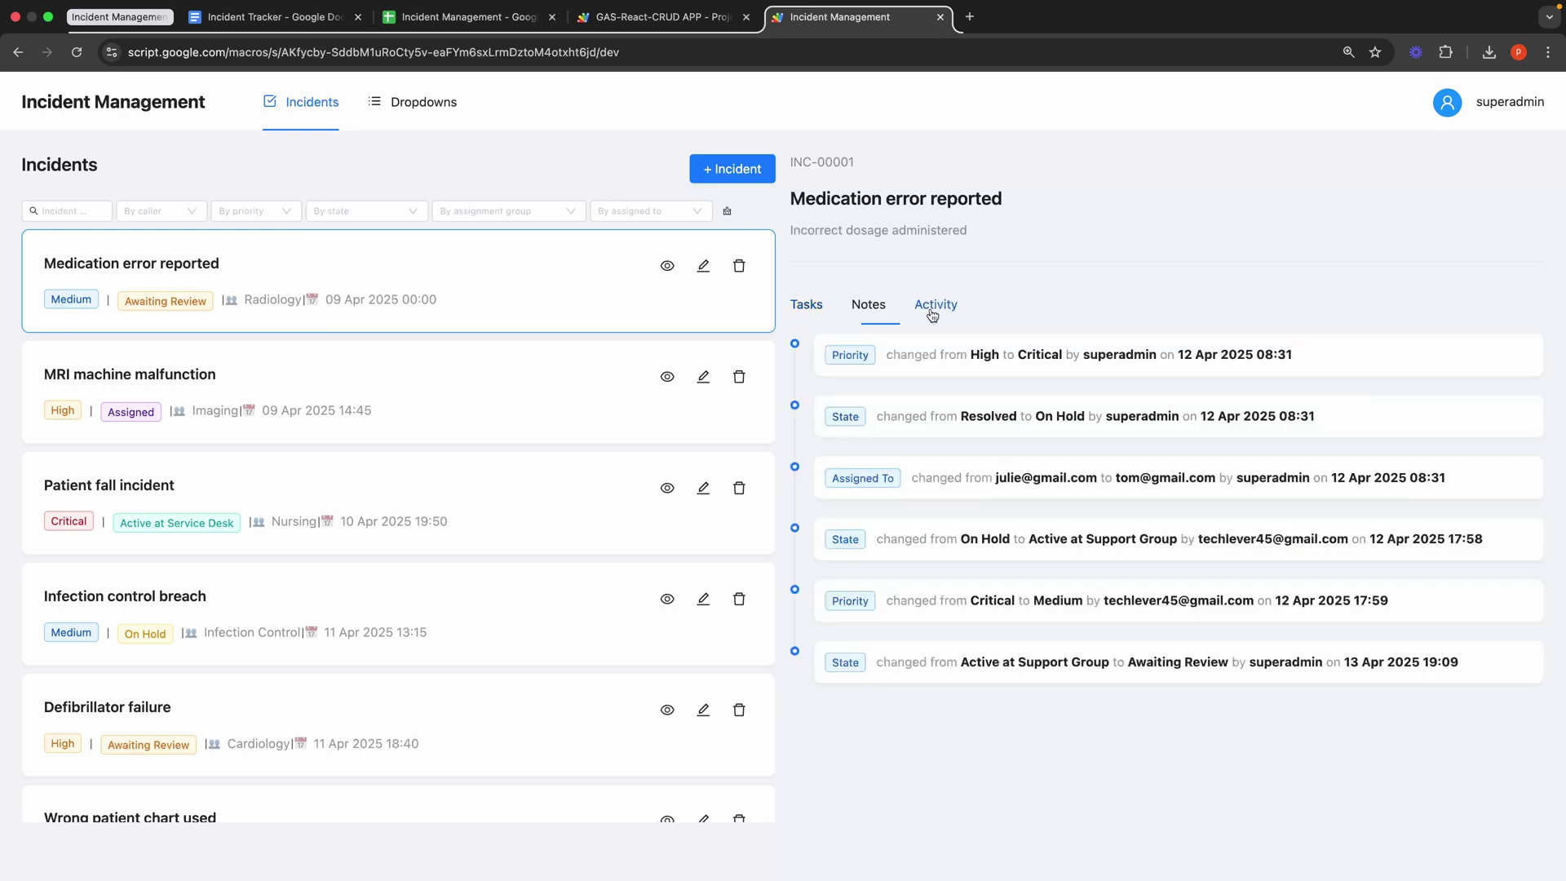
left_click(820, 306)
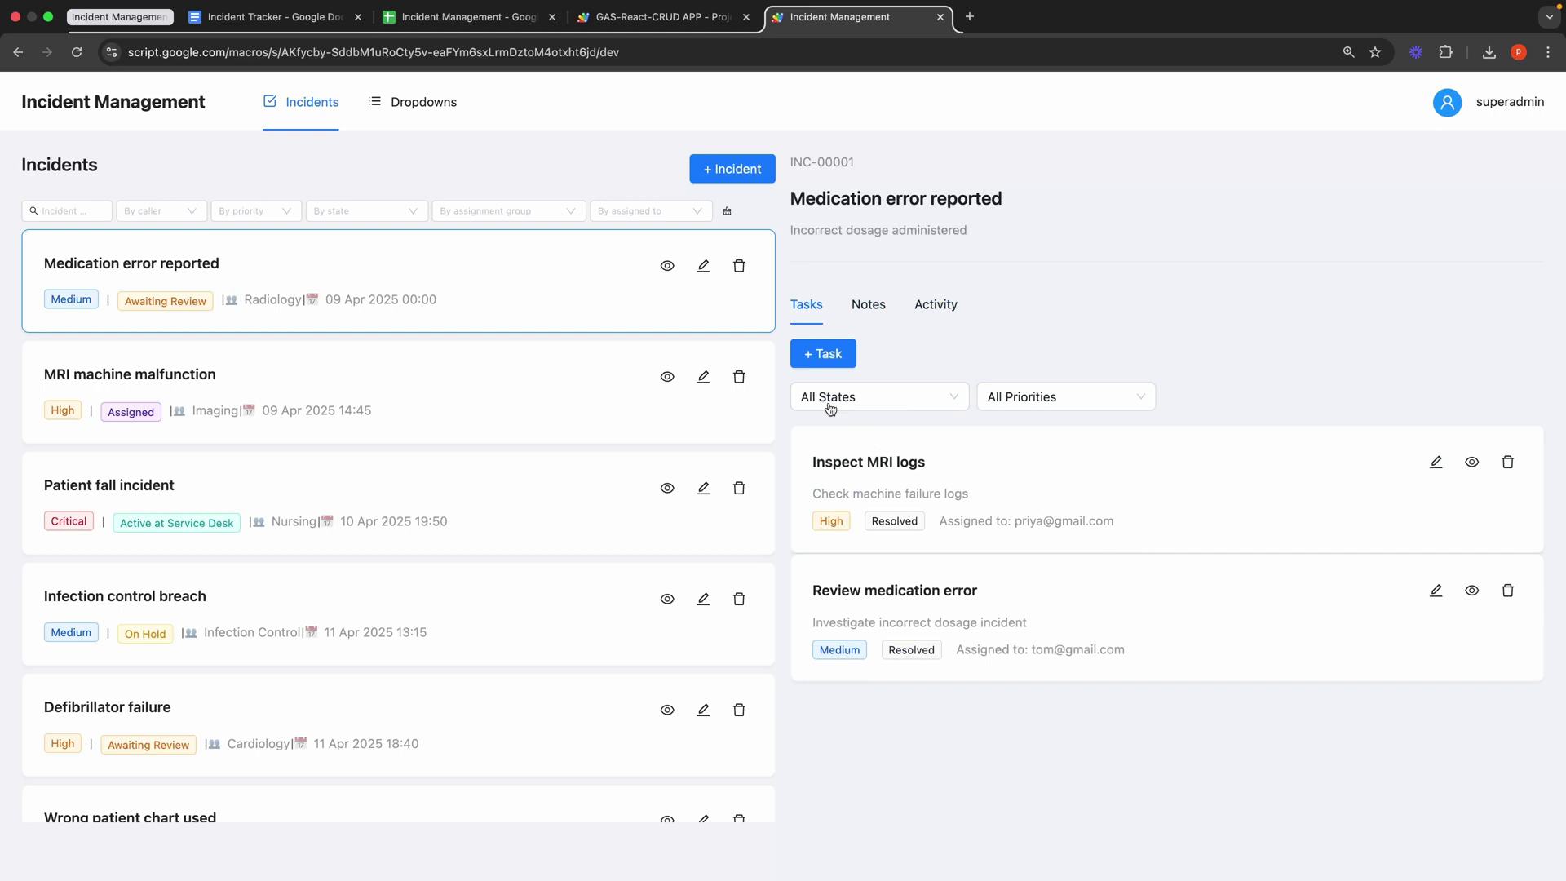
left_click(400, 103)
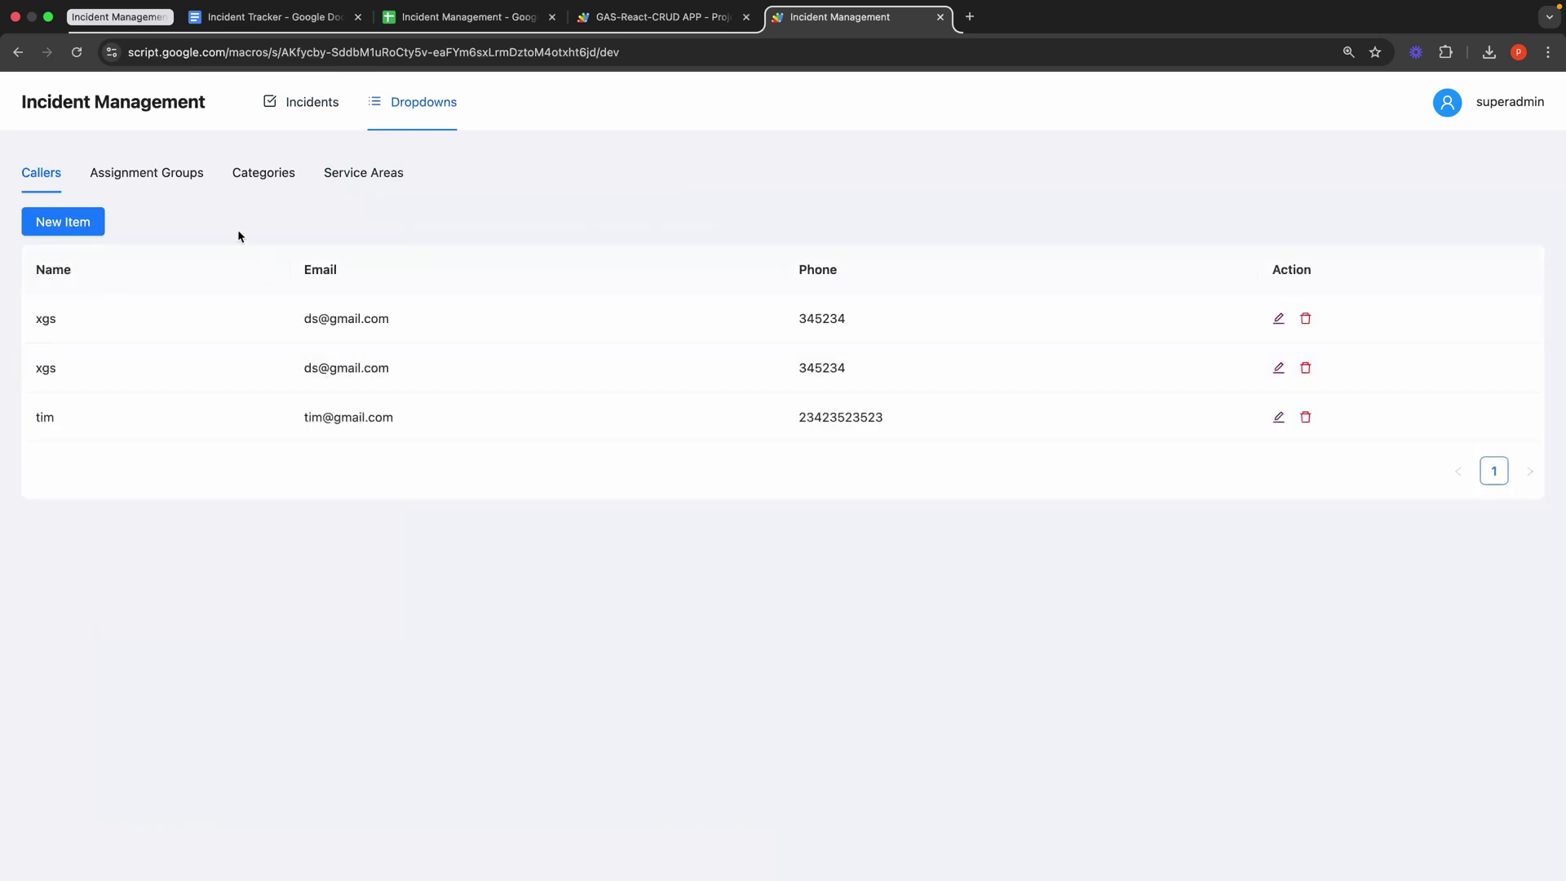
Look through the Assignment Groups, Categories and Service Areas lists, then return to Incidents
left_click(193, 174)
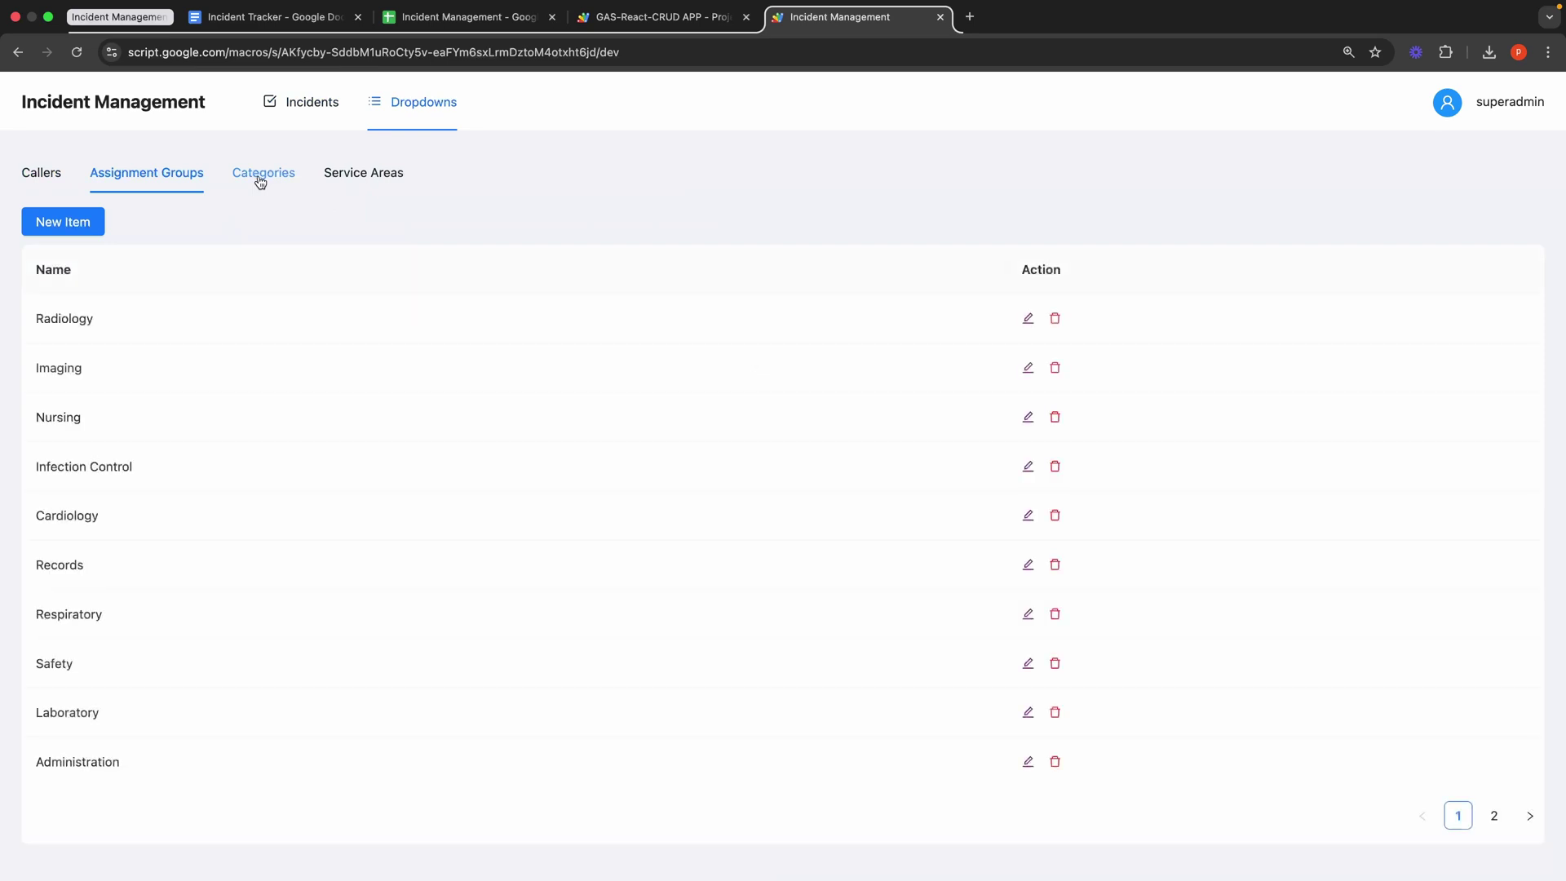
left_click(260, 181)
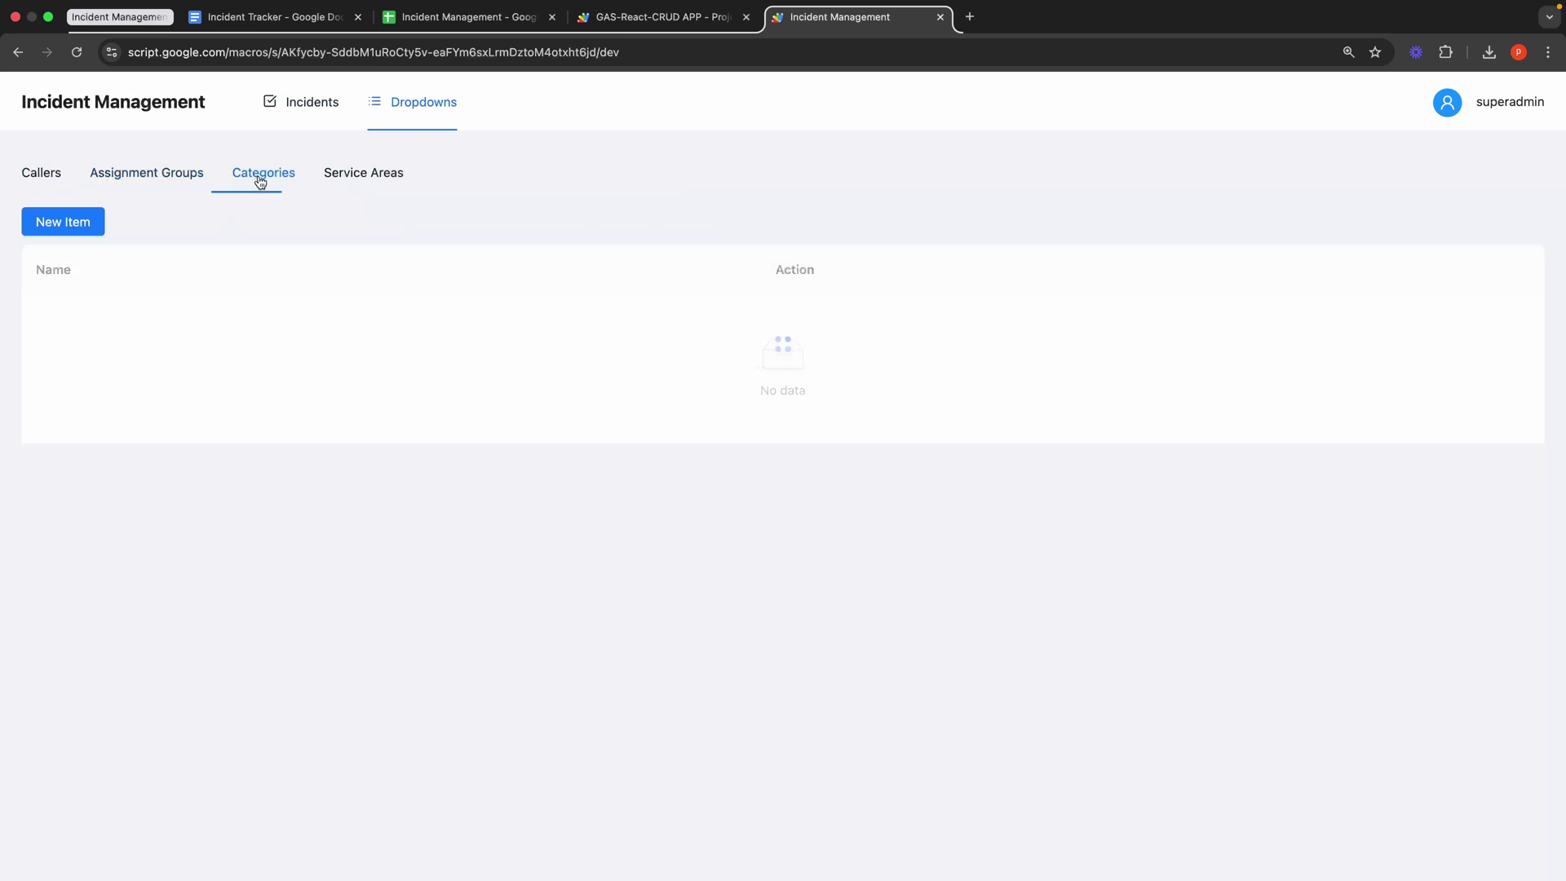
left_click(378, 176)
left_click(136, 171)
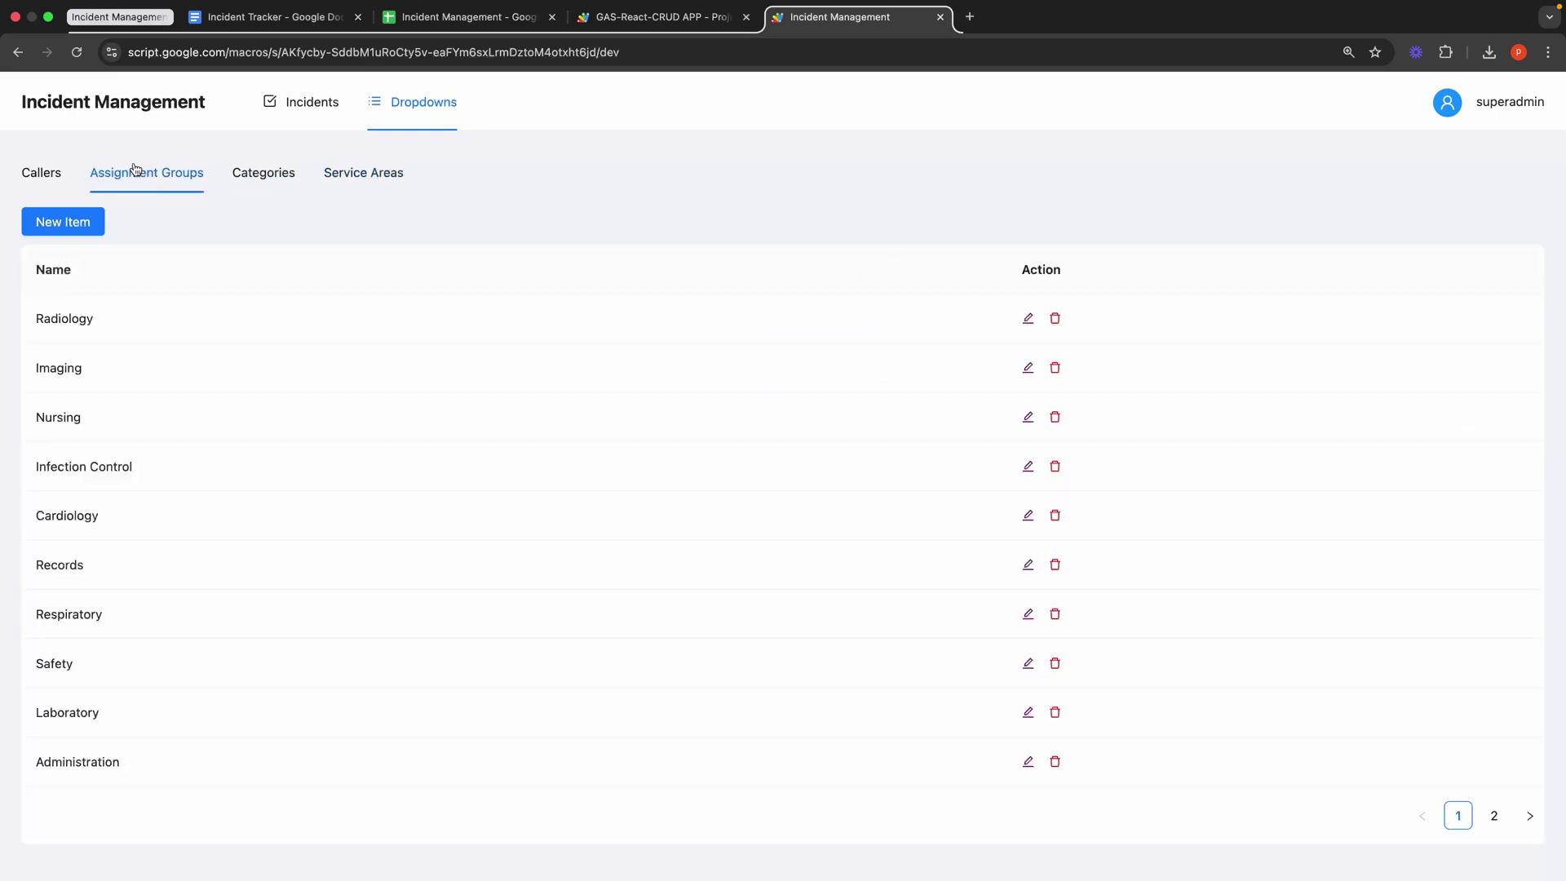
left_click(273, 119)
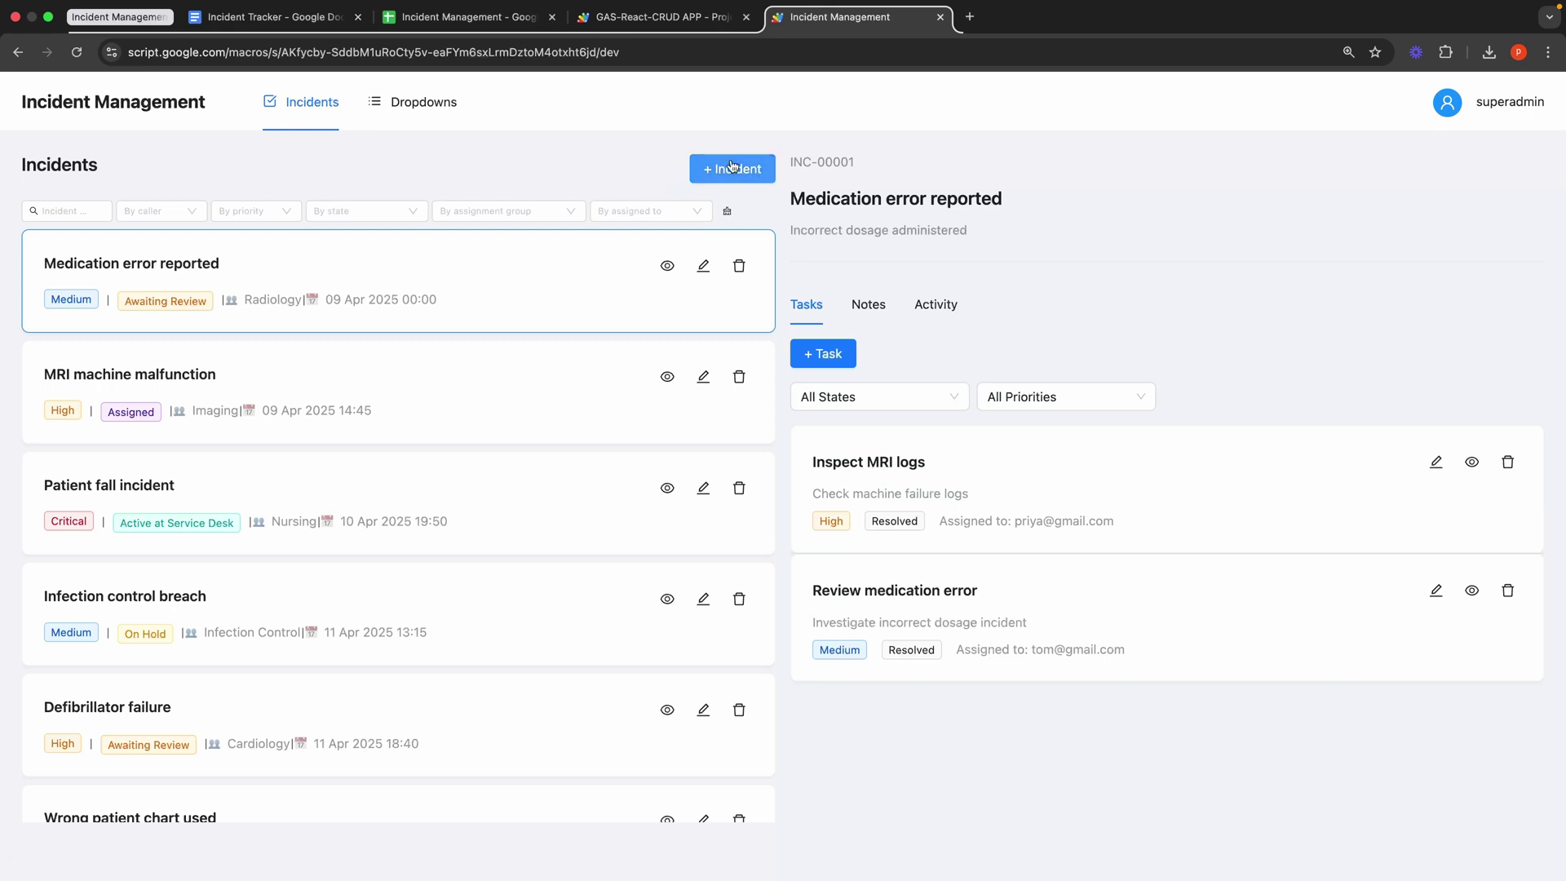
Start a new incident with the short description 'CT scanner Failure'
left_click(732, 168)
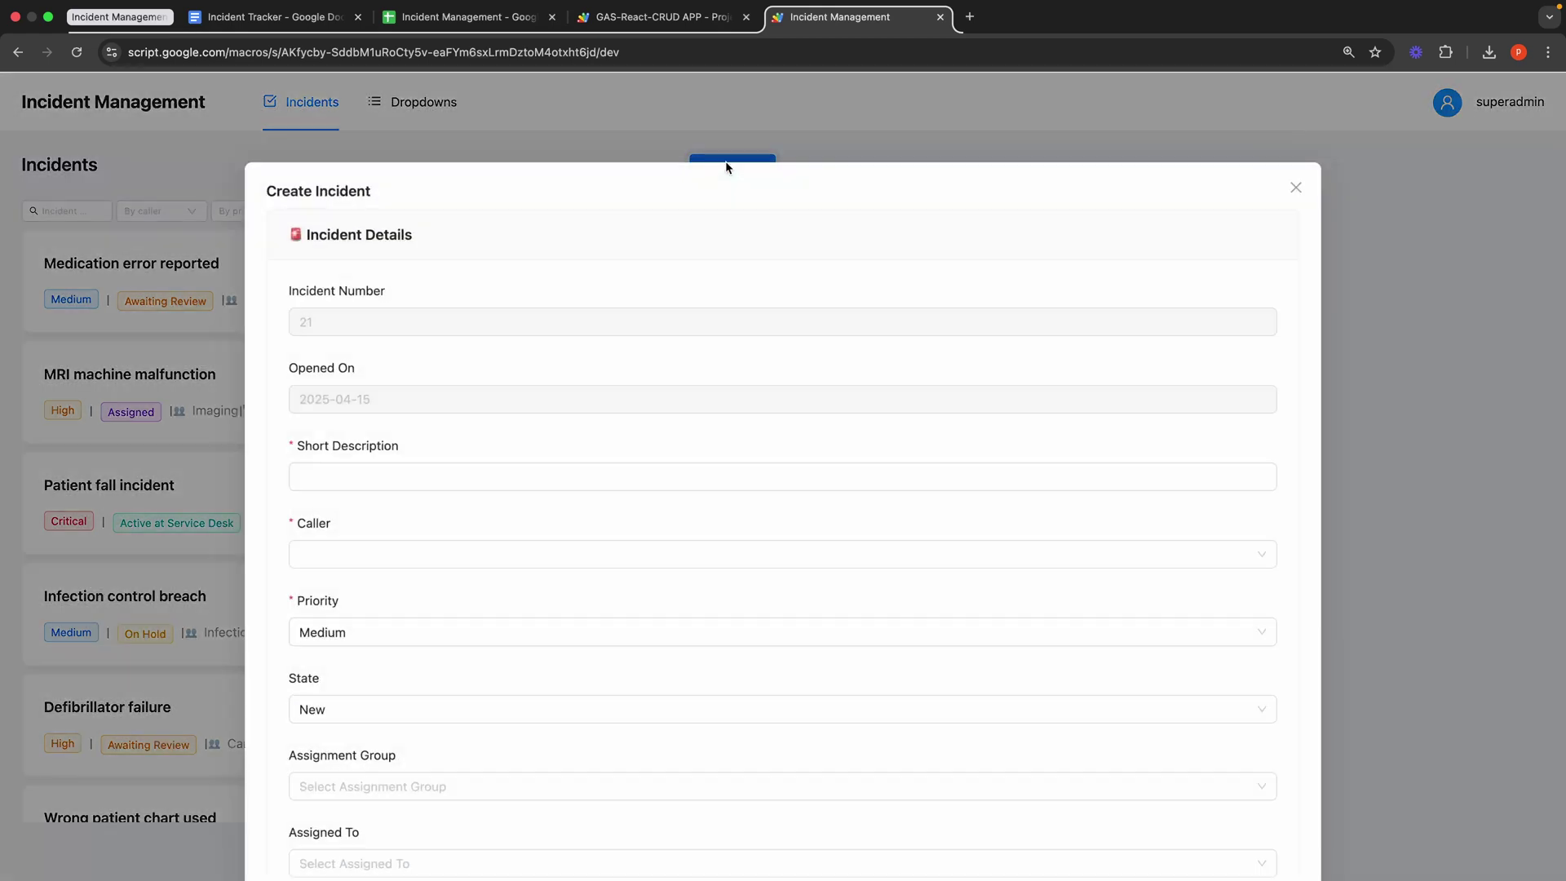
scroll(730, 306, "down", 4)
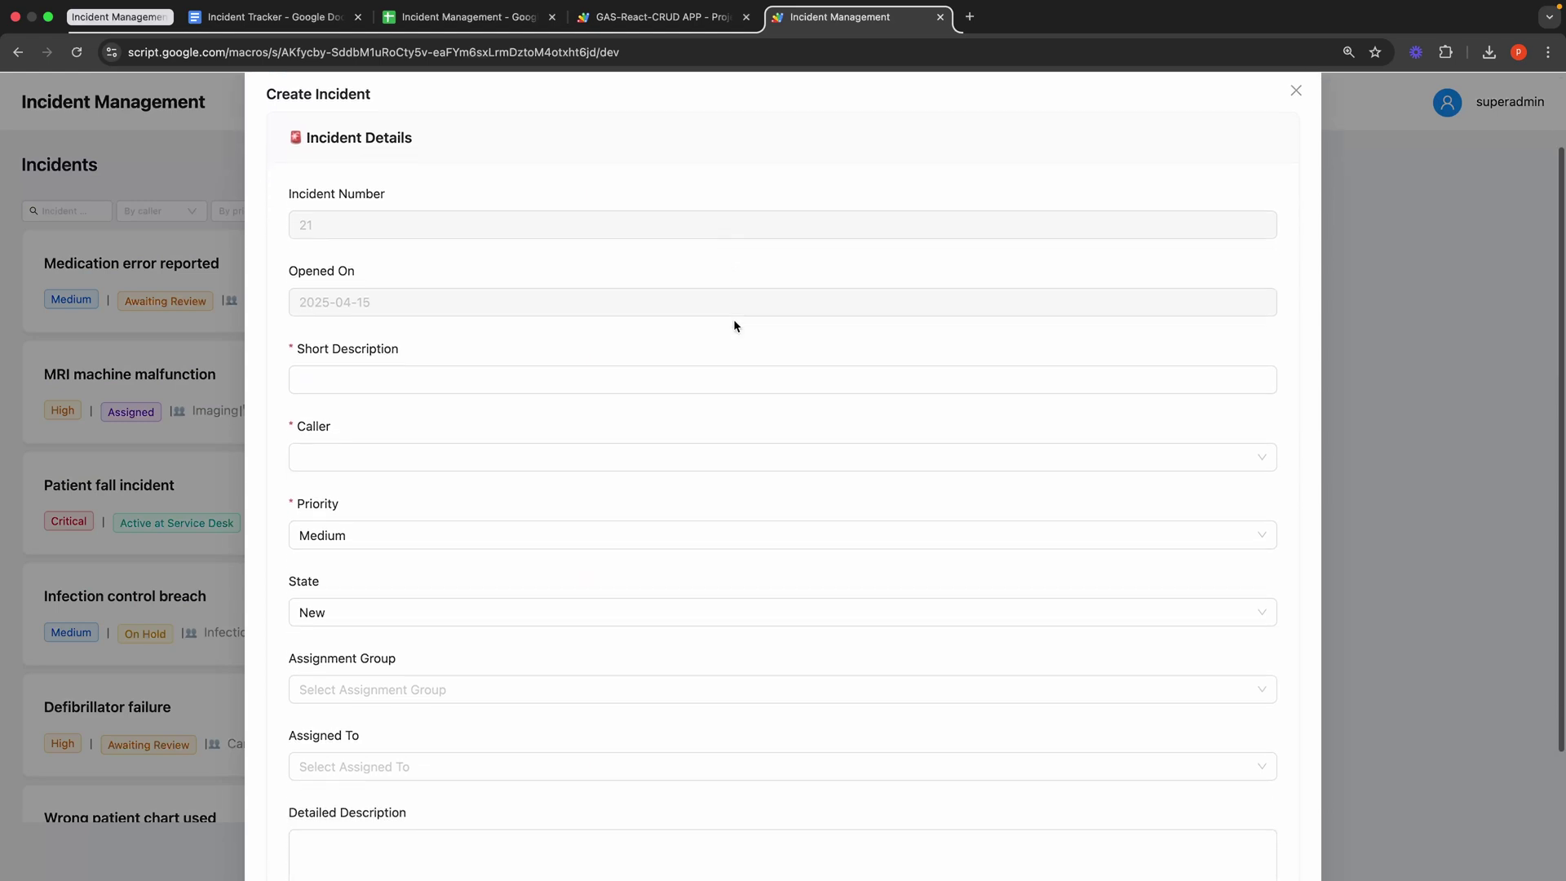
scroll(734, 321, "down", 1)
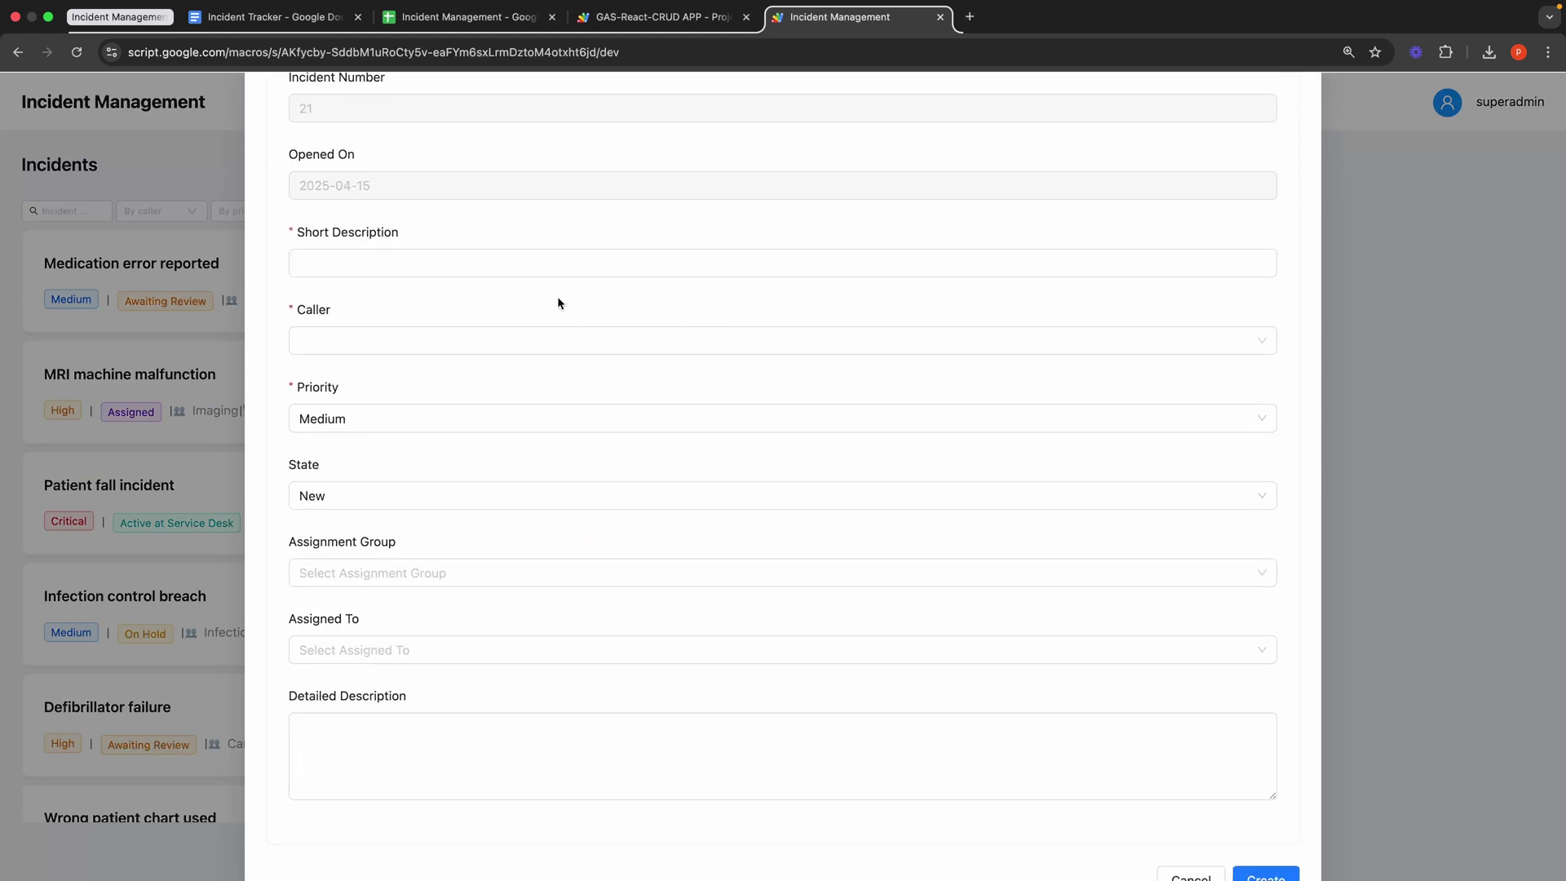
scroll(558, 302, "up", 3)
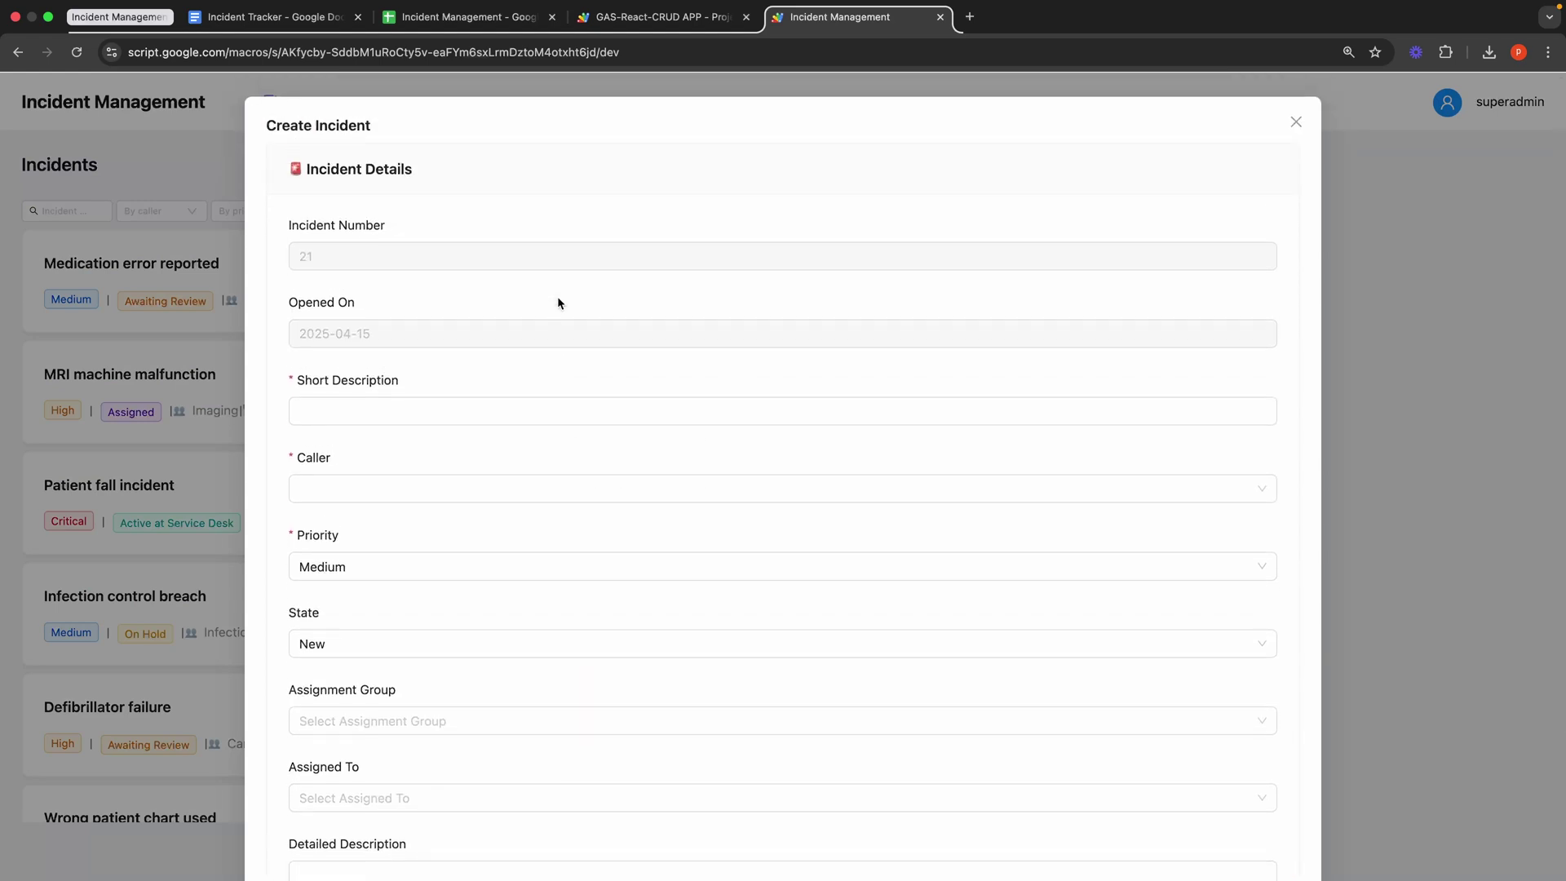
left_click(514, 403)
type("scanner Failure")
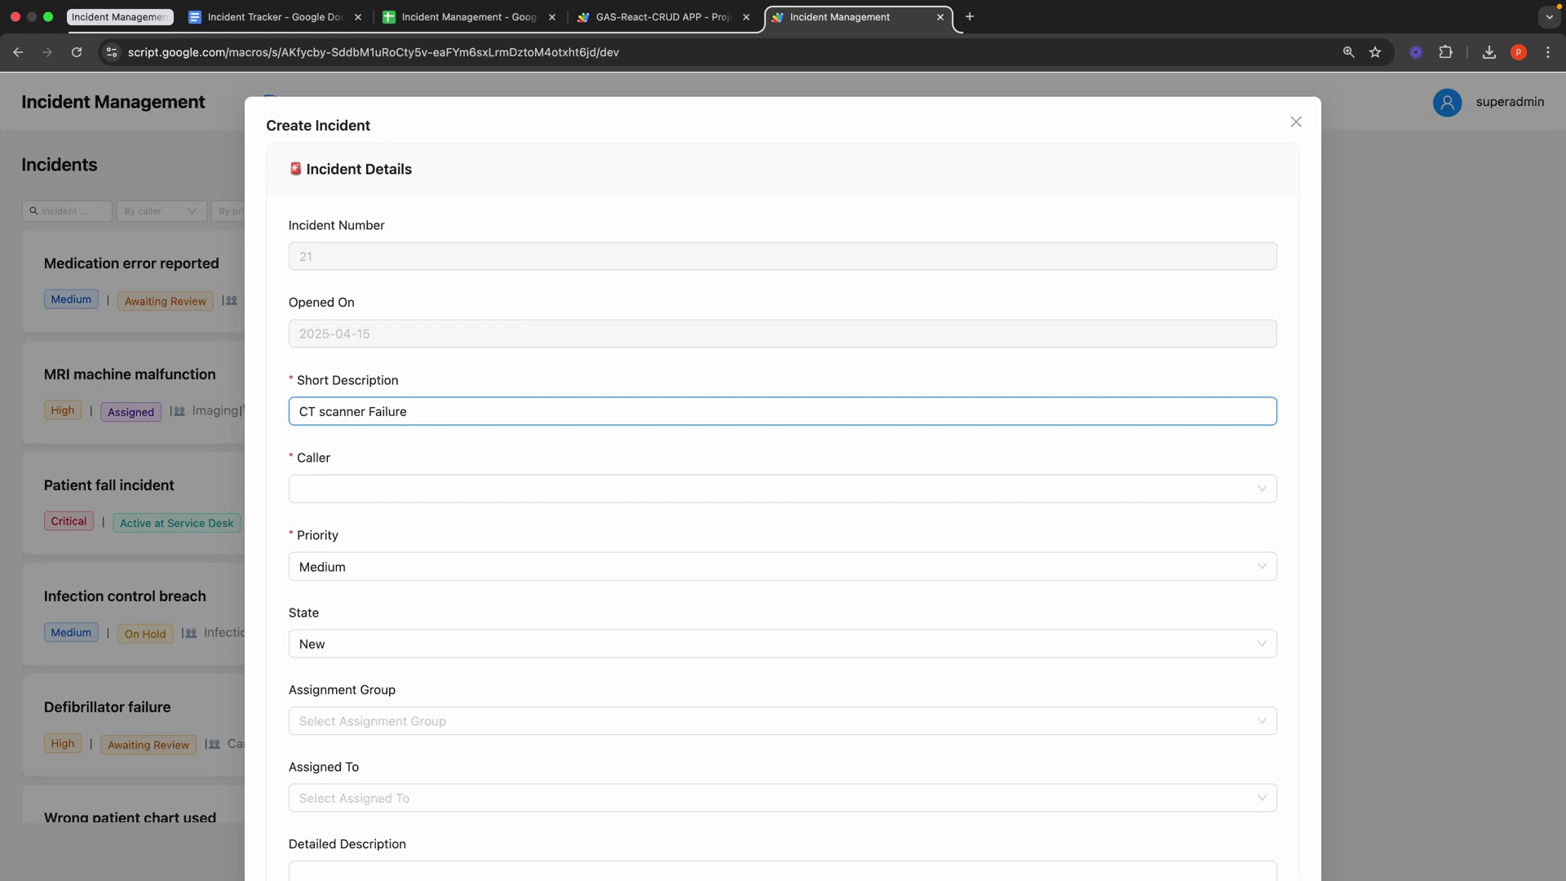
Add a new caller with name, e-mail and phone number, and select them as caller
left_click(455, 489)
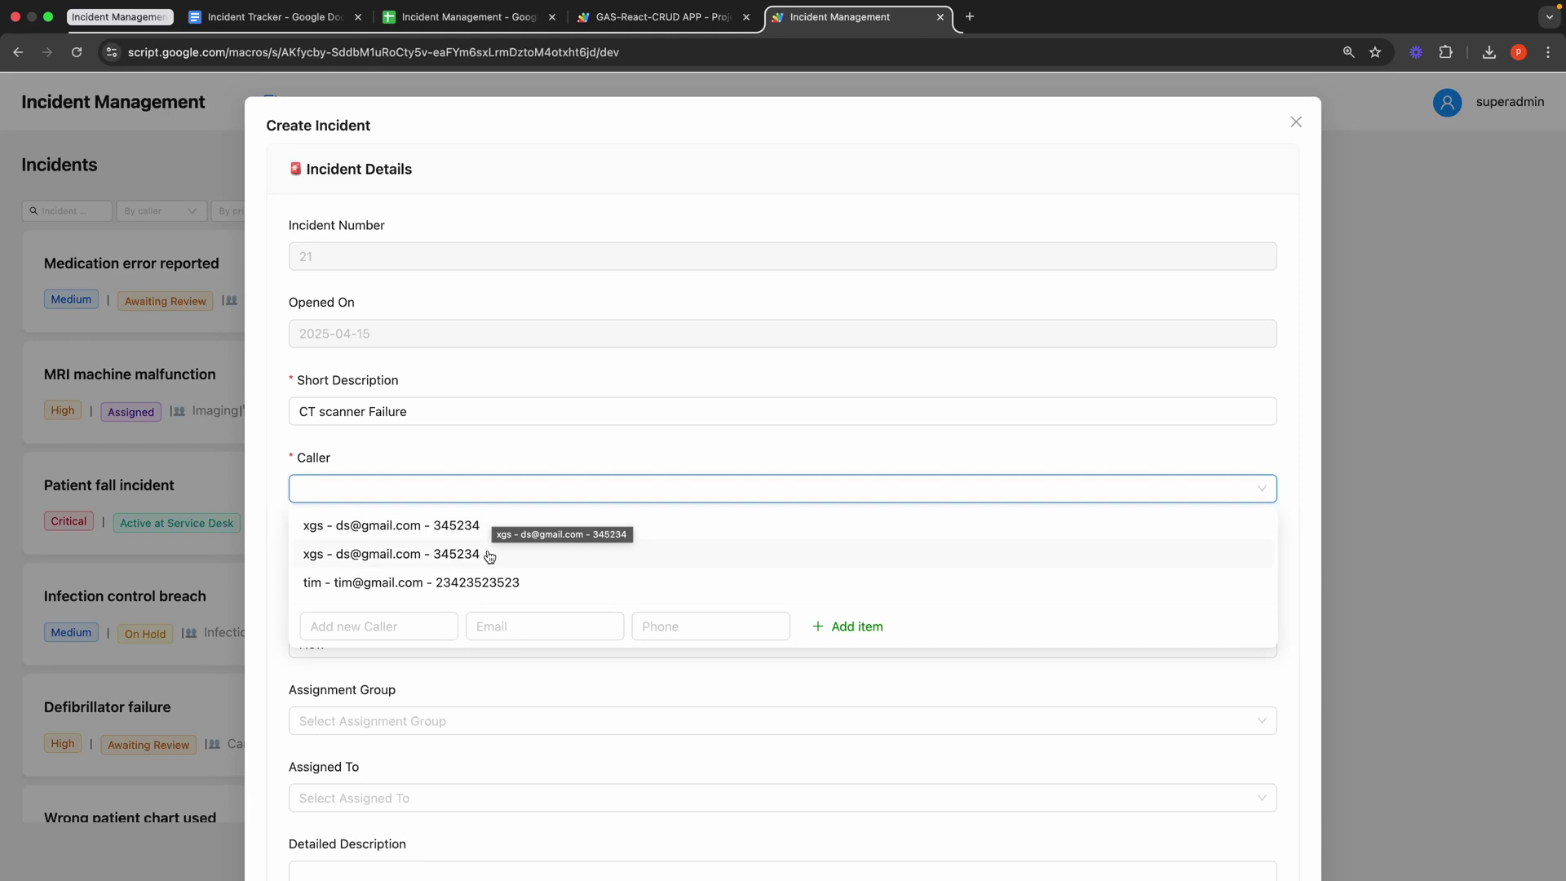
left_click(390, 617)
type("Tim")
key("Tab")
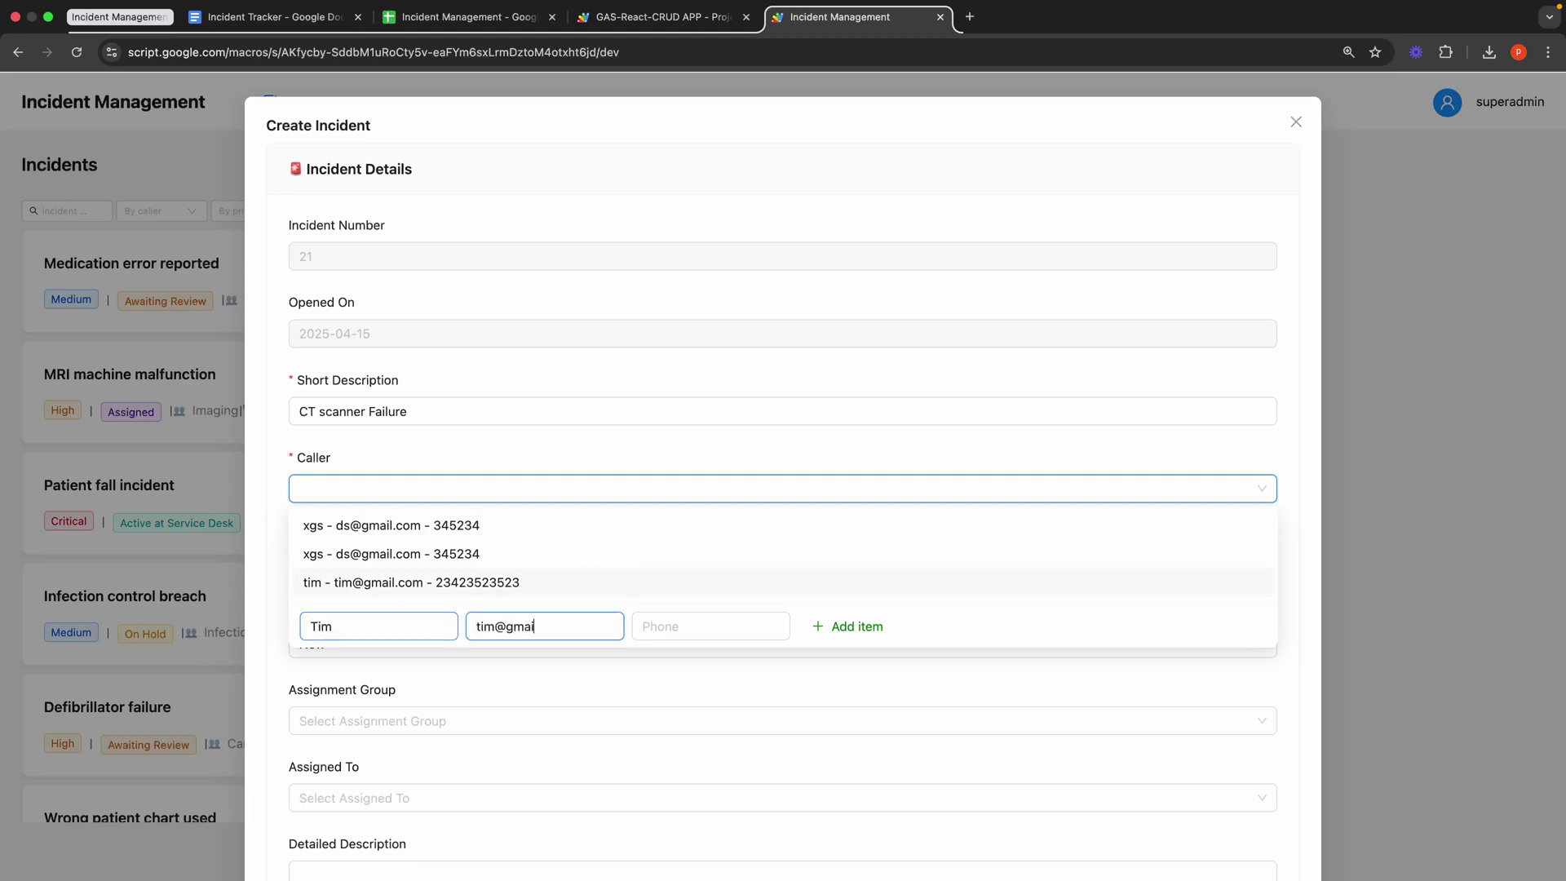
key("Tab")
type("445566778899")
left_click(845, 602)
left_click(437, 626)
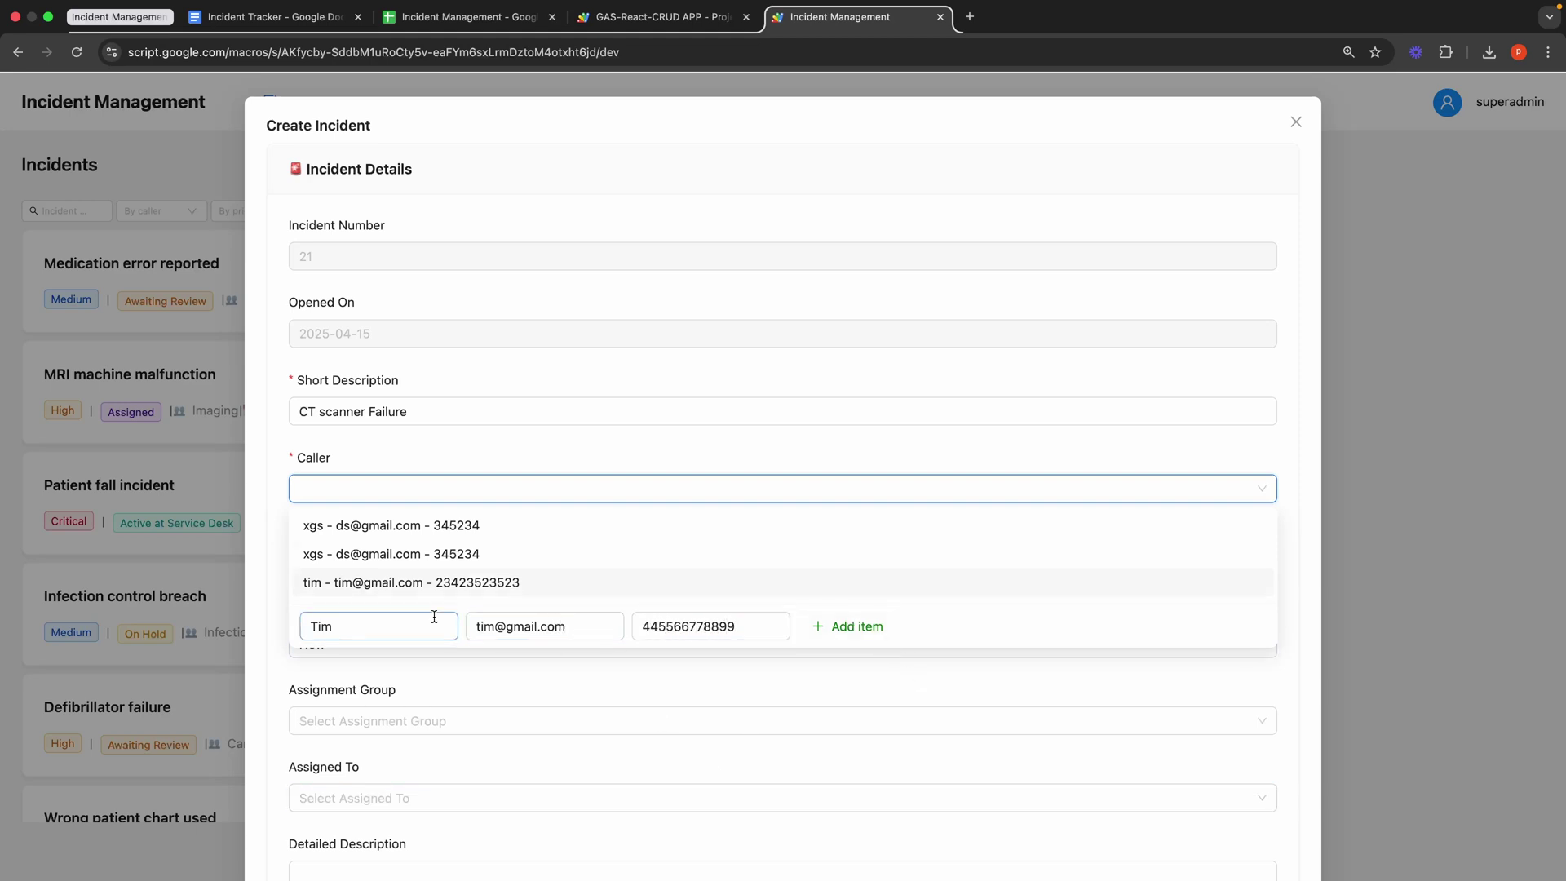
key("Return")
left_click(420, 610)
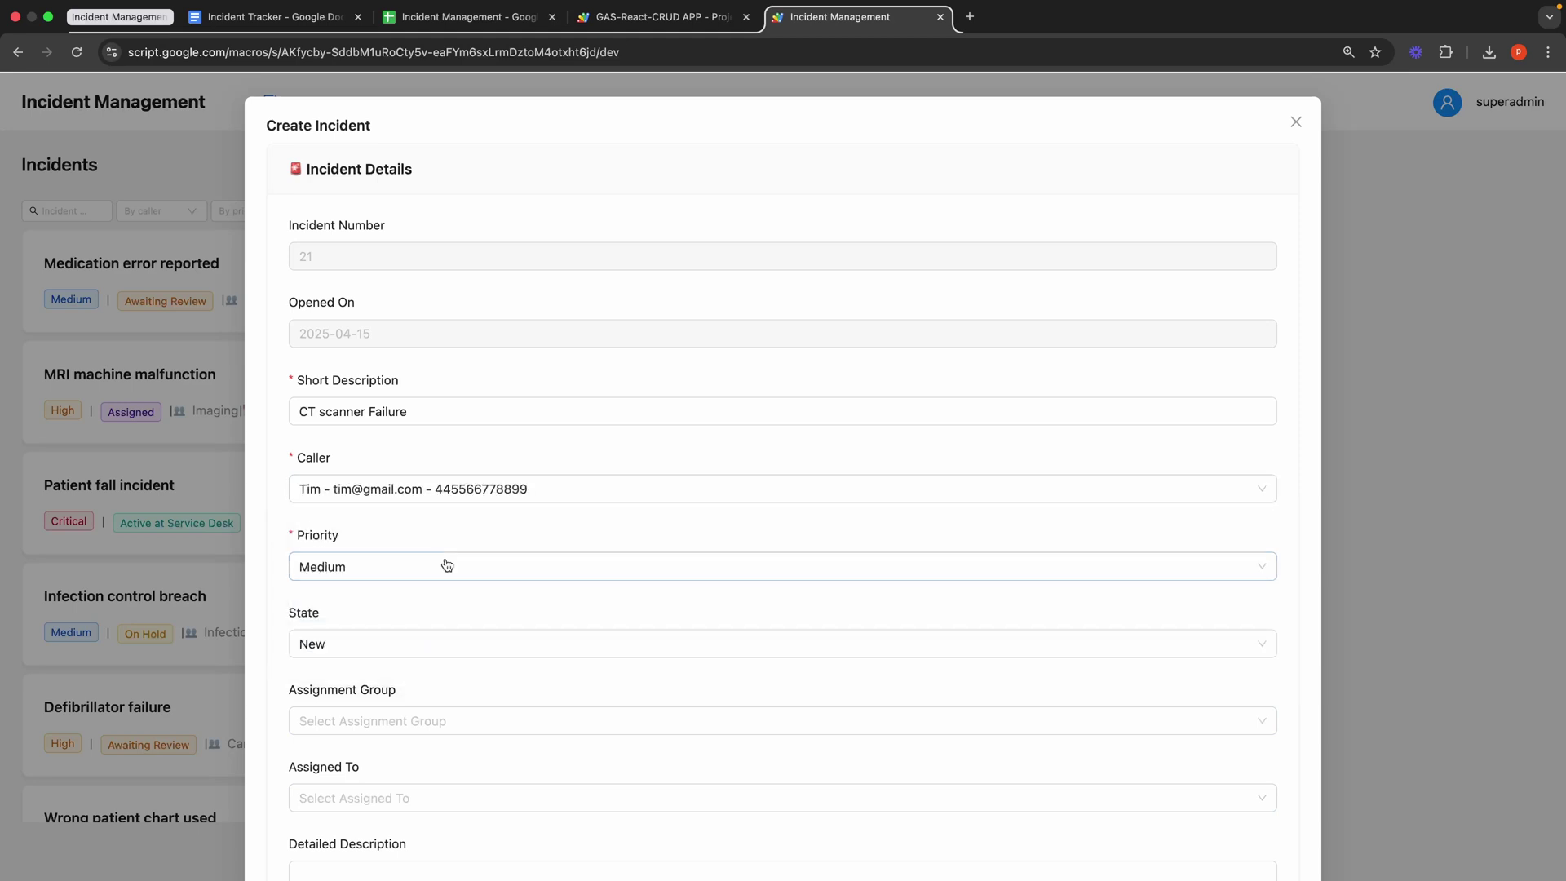
Keep the state New, set assignment group Imaging, and assign a team member
scroll(444, 555, "down", 2)
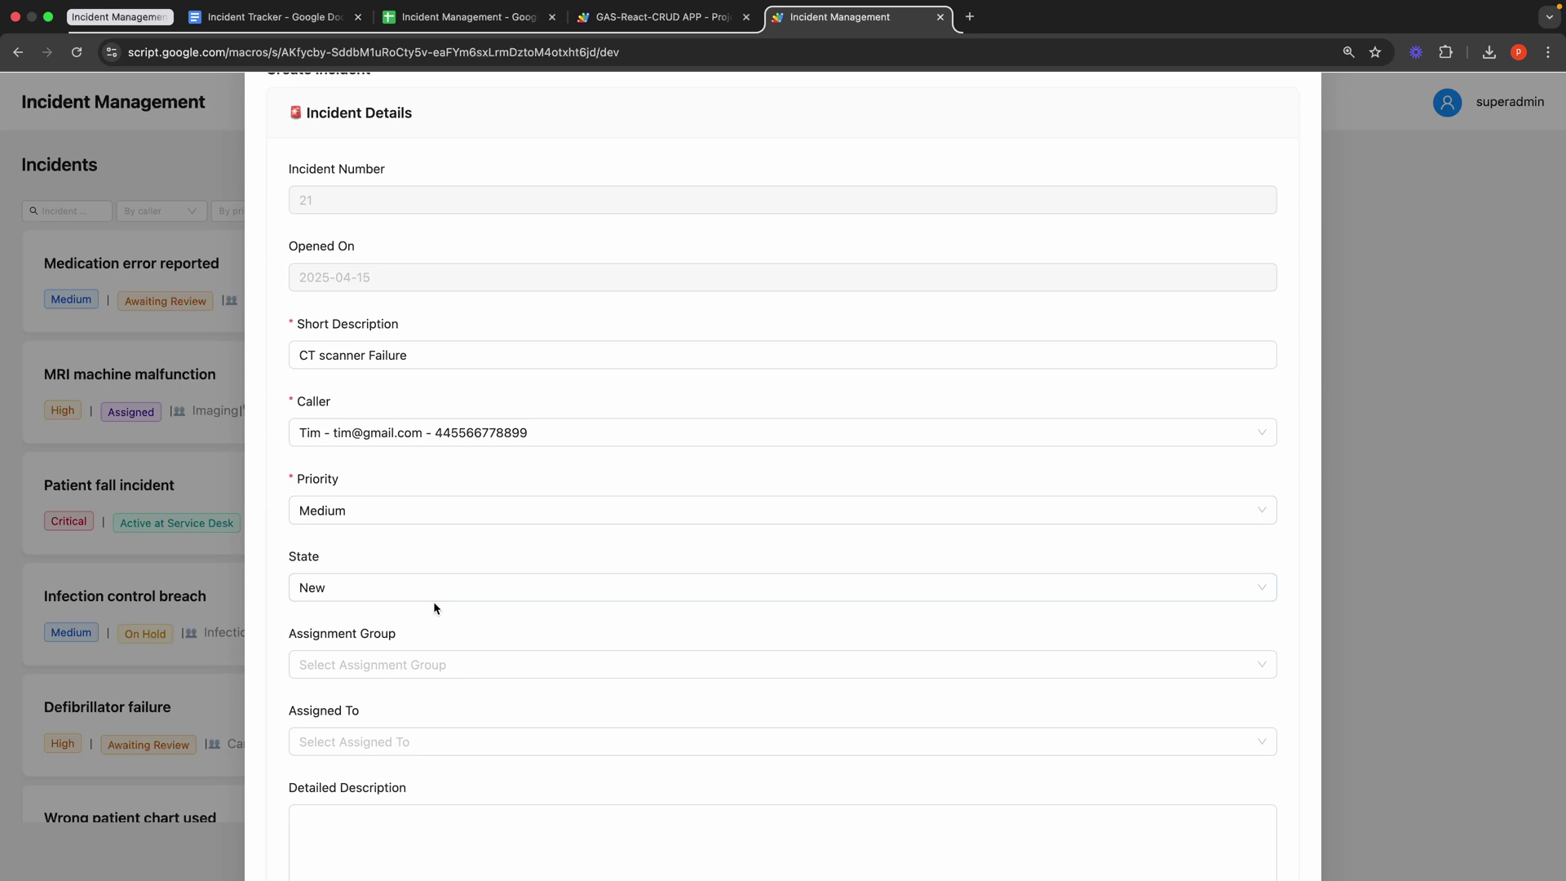
scroll(433, 604, "down", 3)
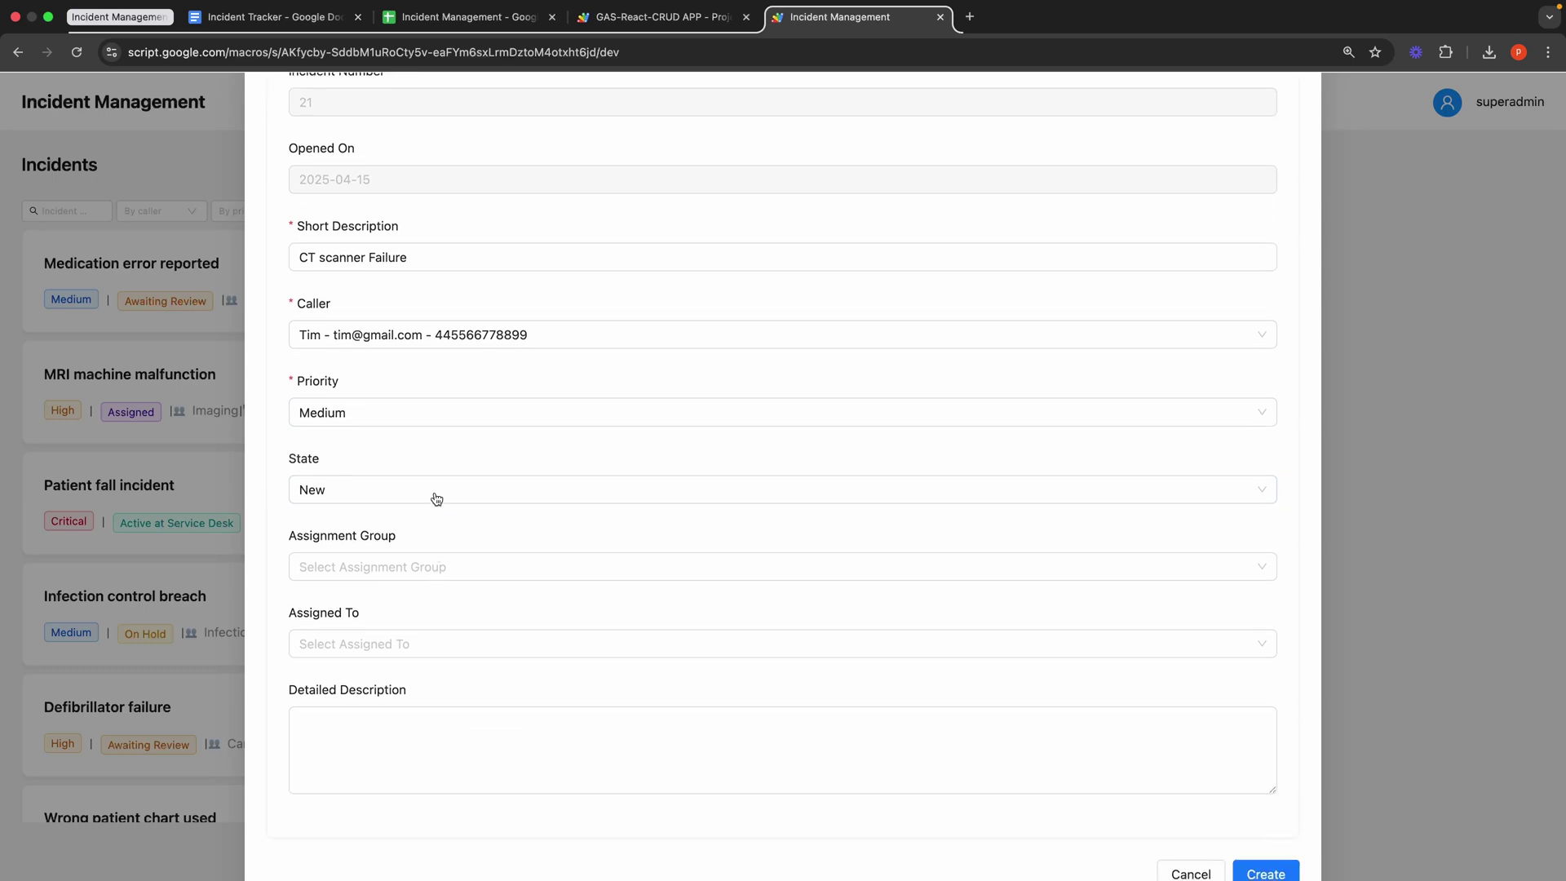
left_click(436, 496)
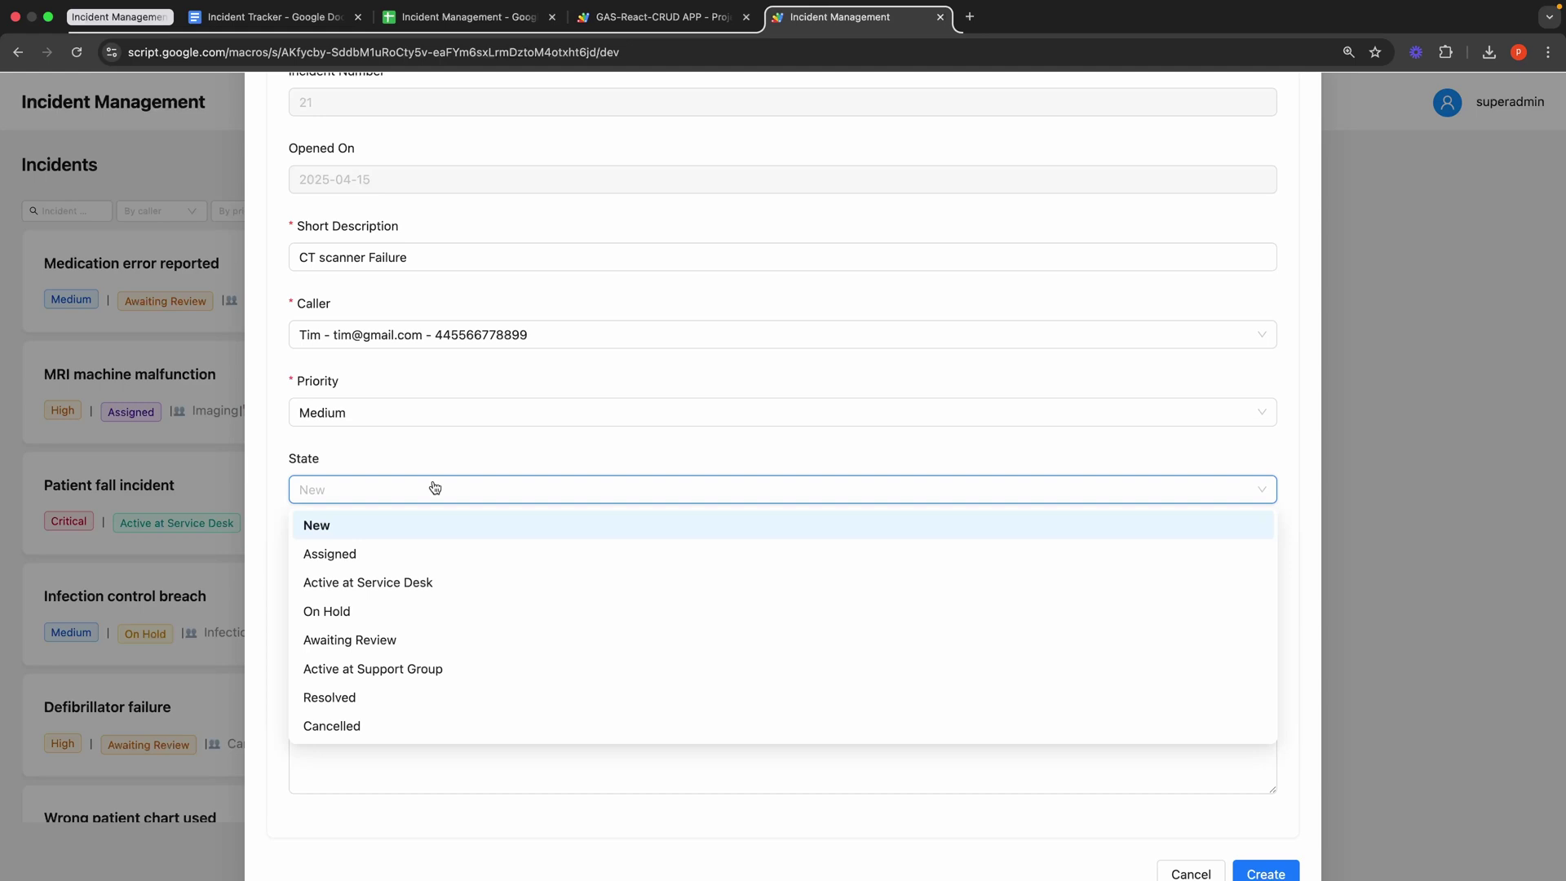
left_click(435, 488)
left_click(436, 563)
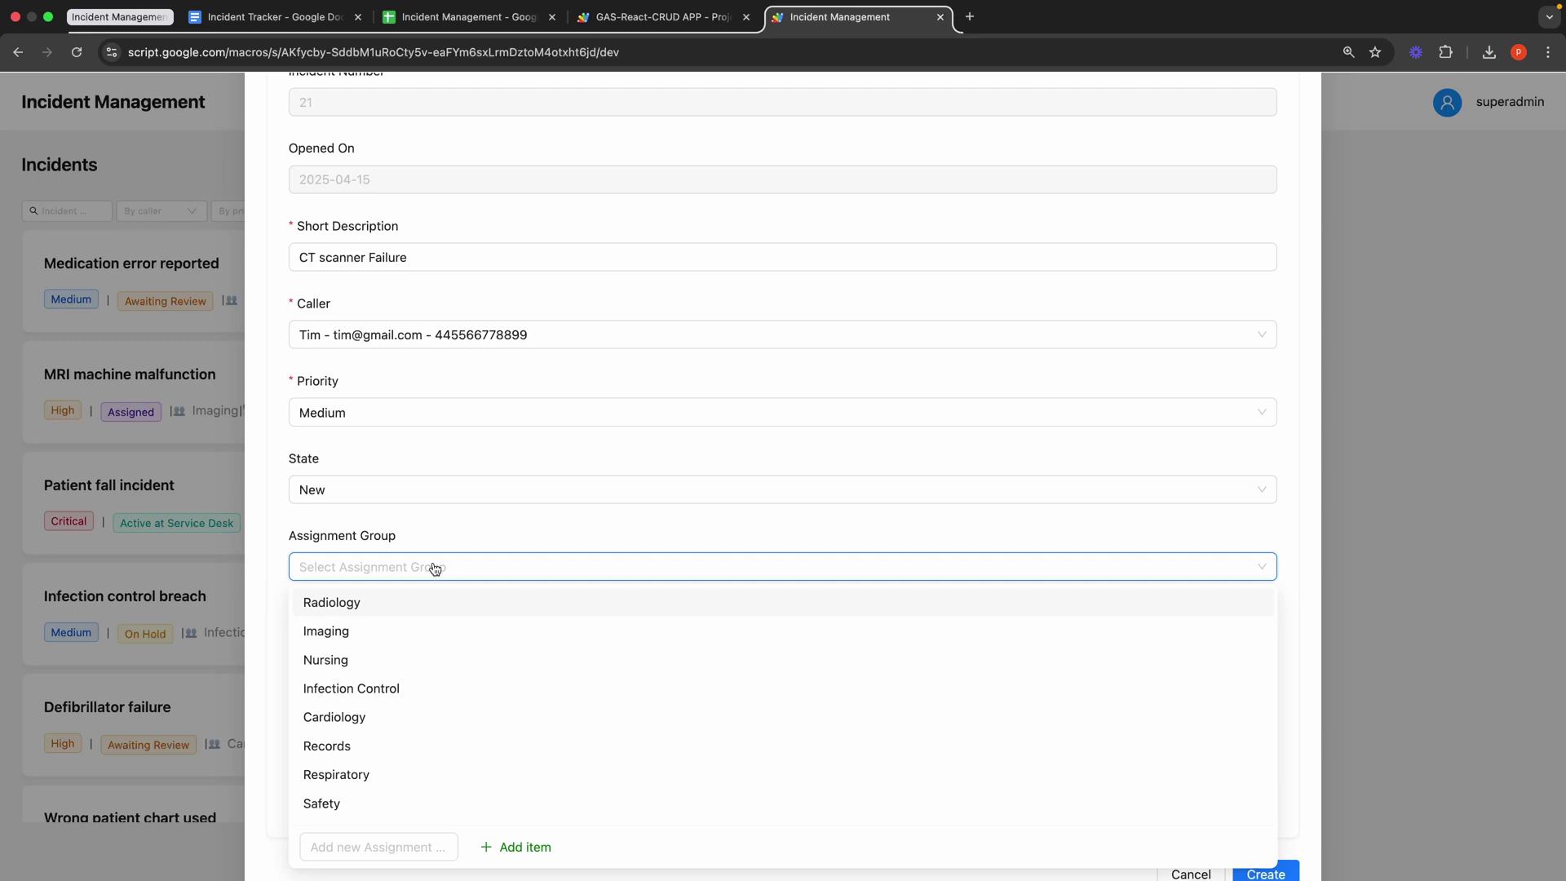
scroll(435, 568, "down", 1)
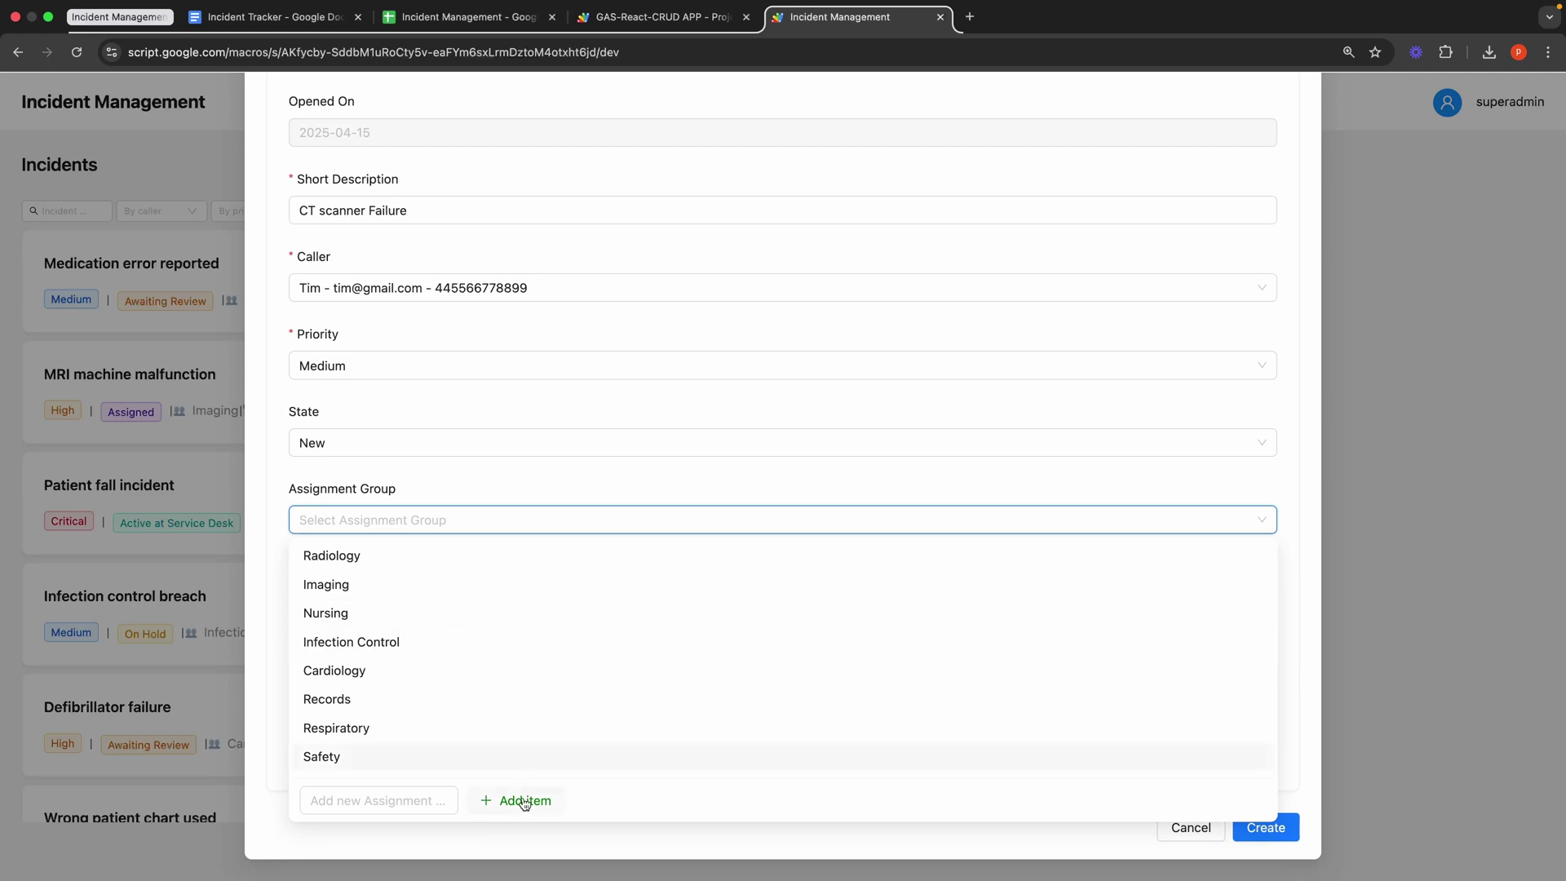
left_click(353, 594)
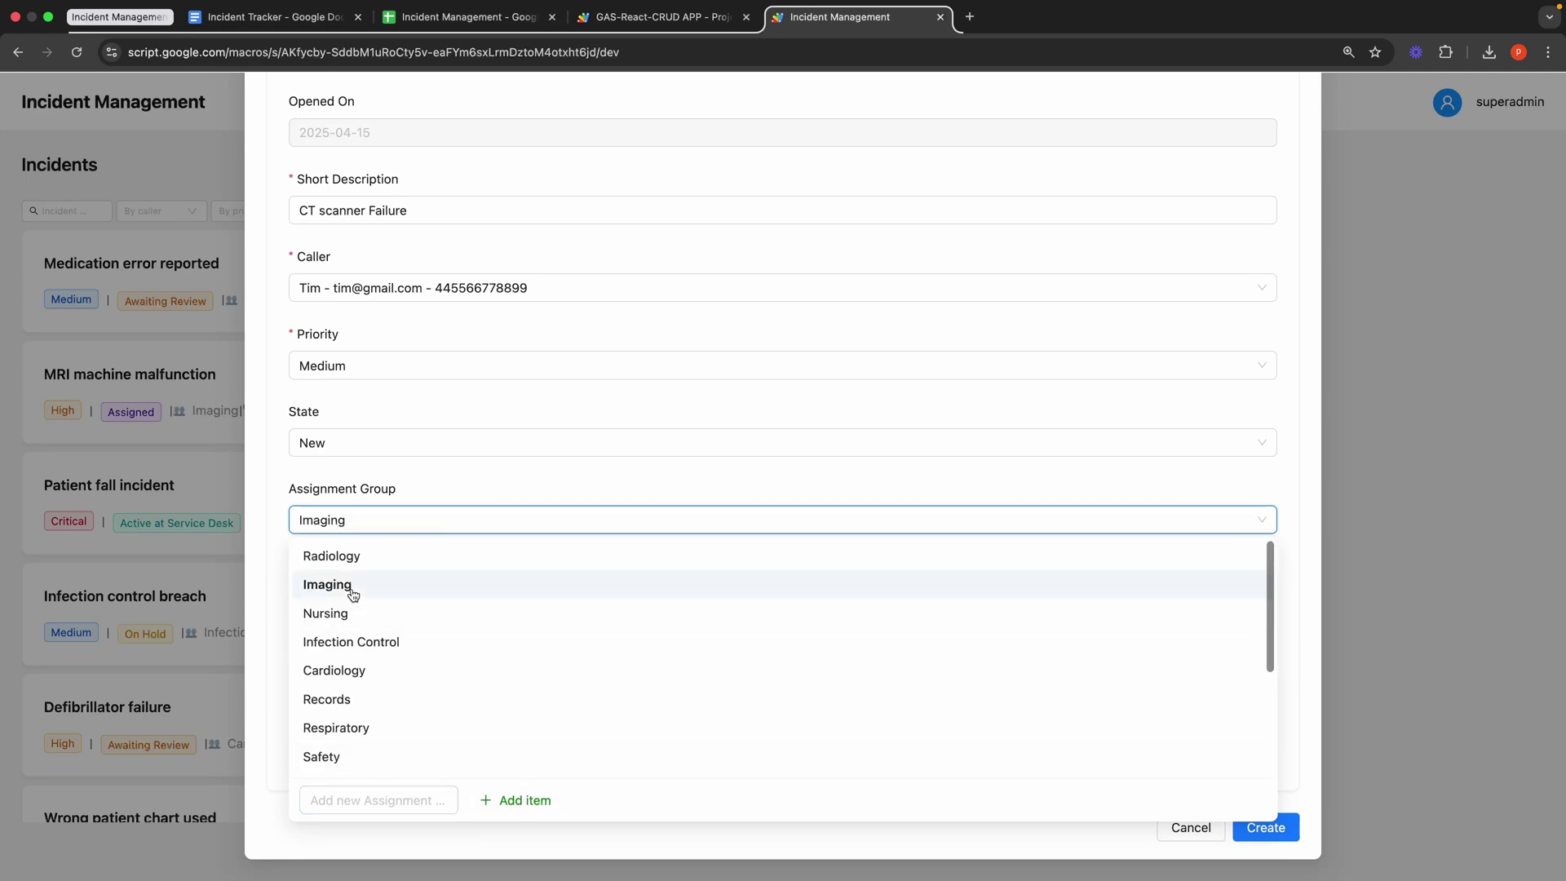
left_click(357, 603)
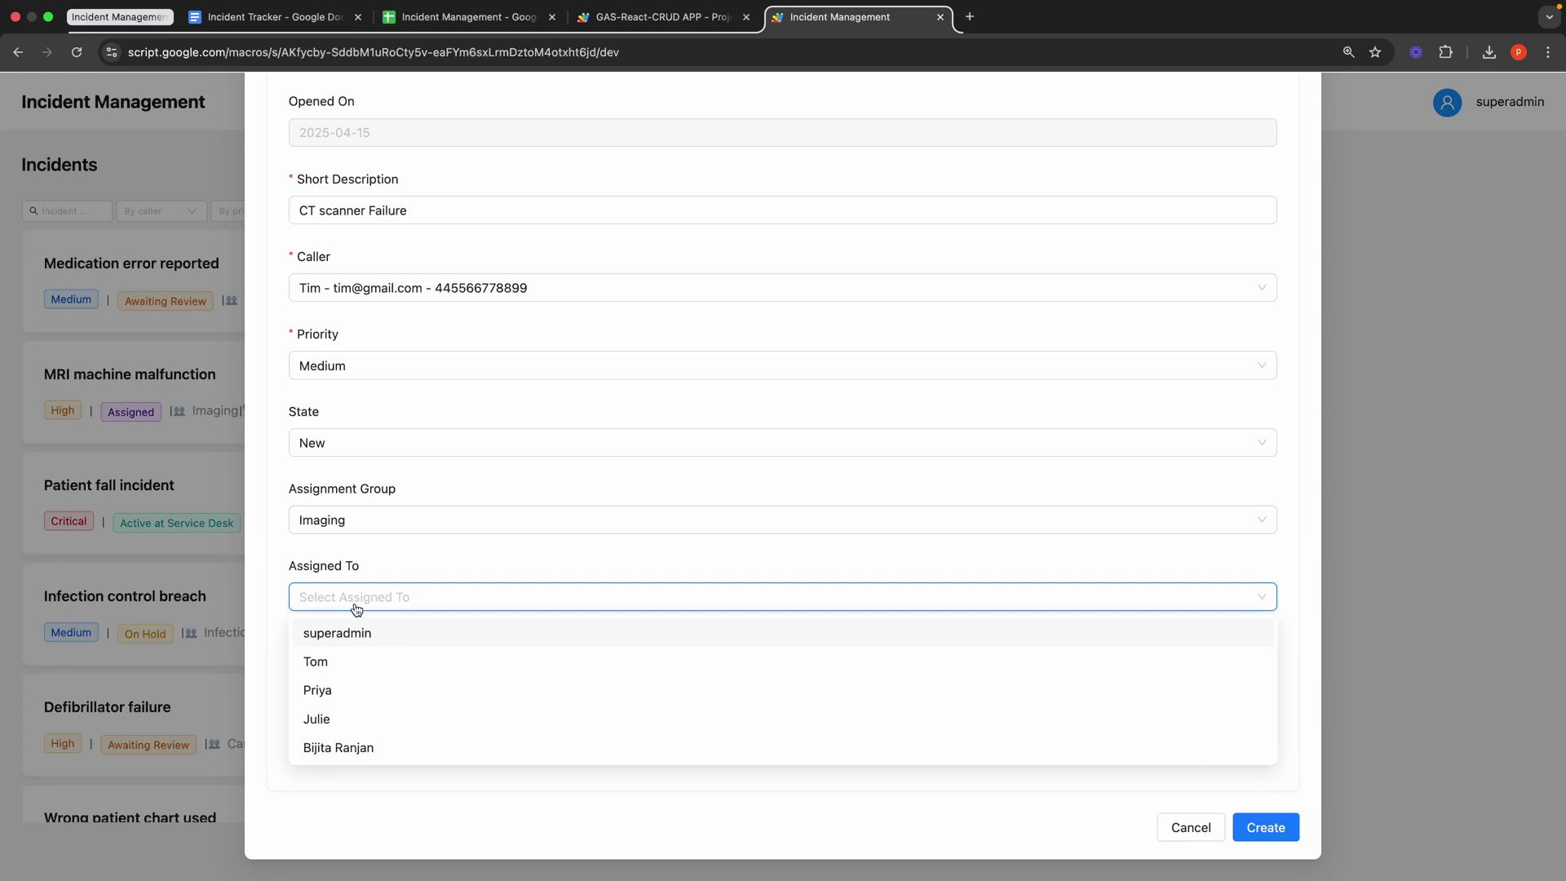
left_click(353, 717)
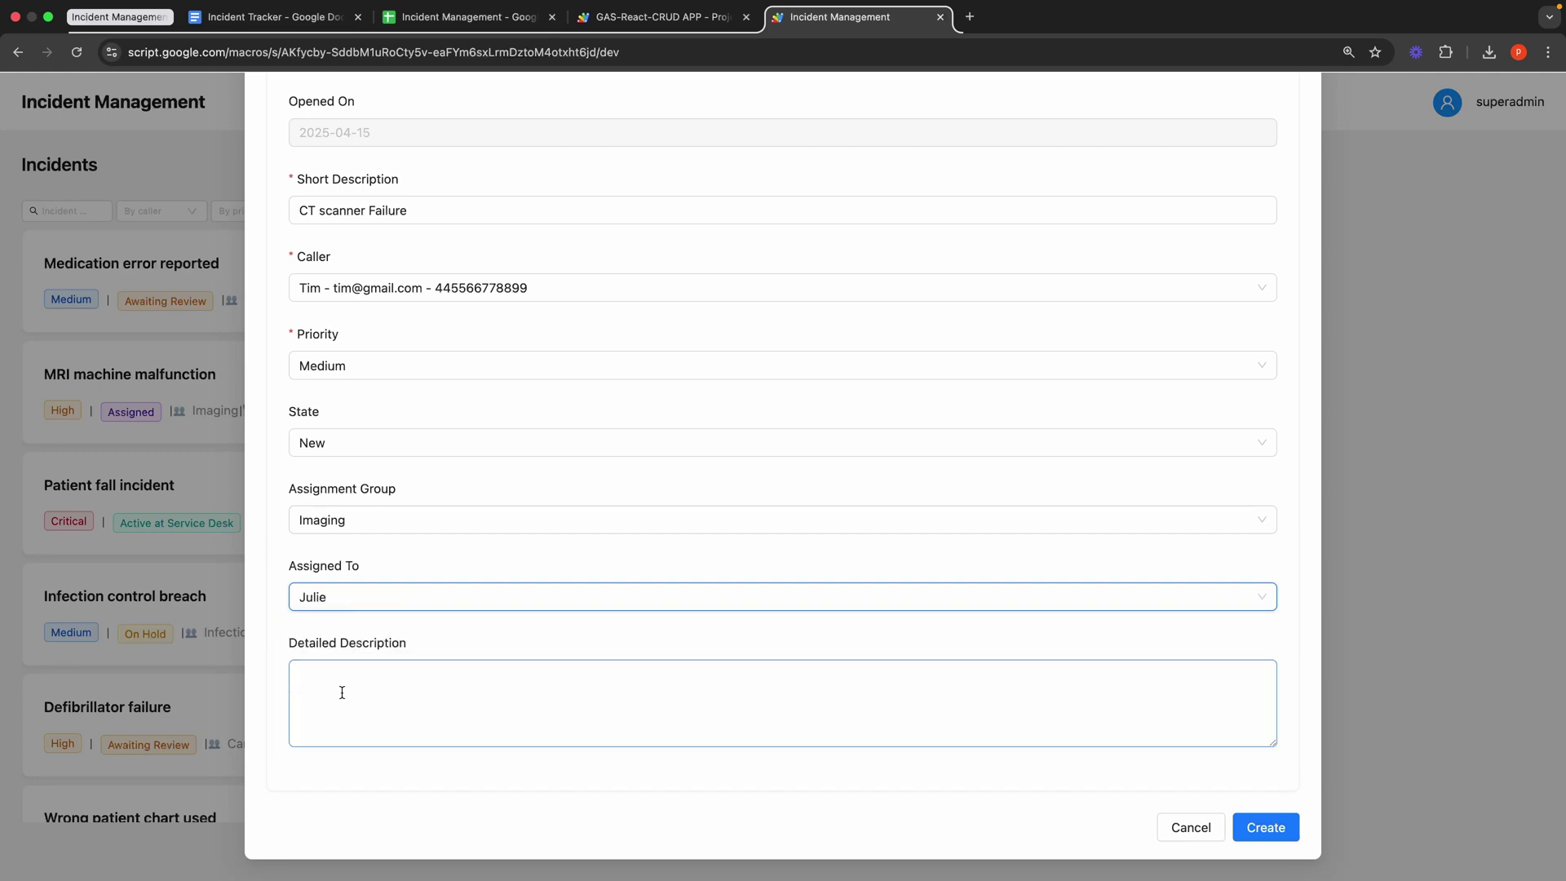
Paste the scanner failure detailed description and create the incident
left_click(358, 689)
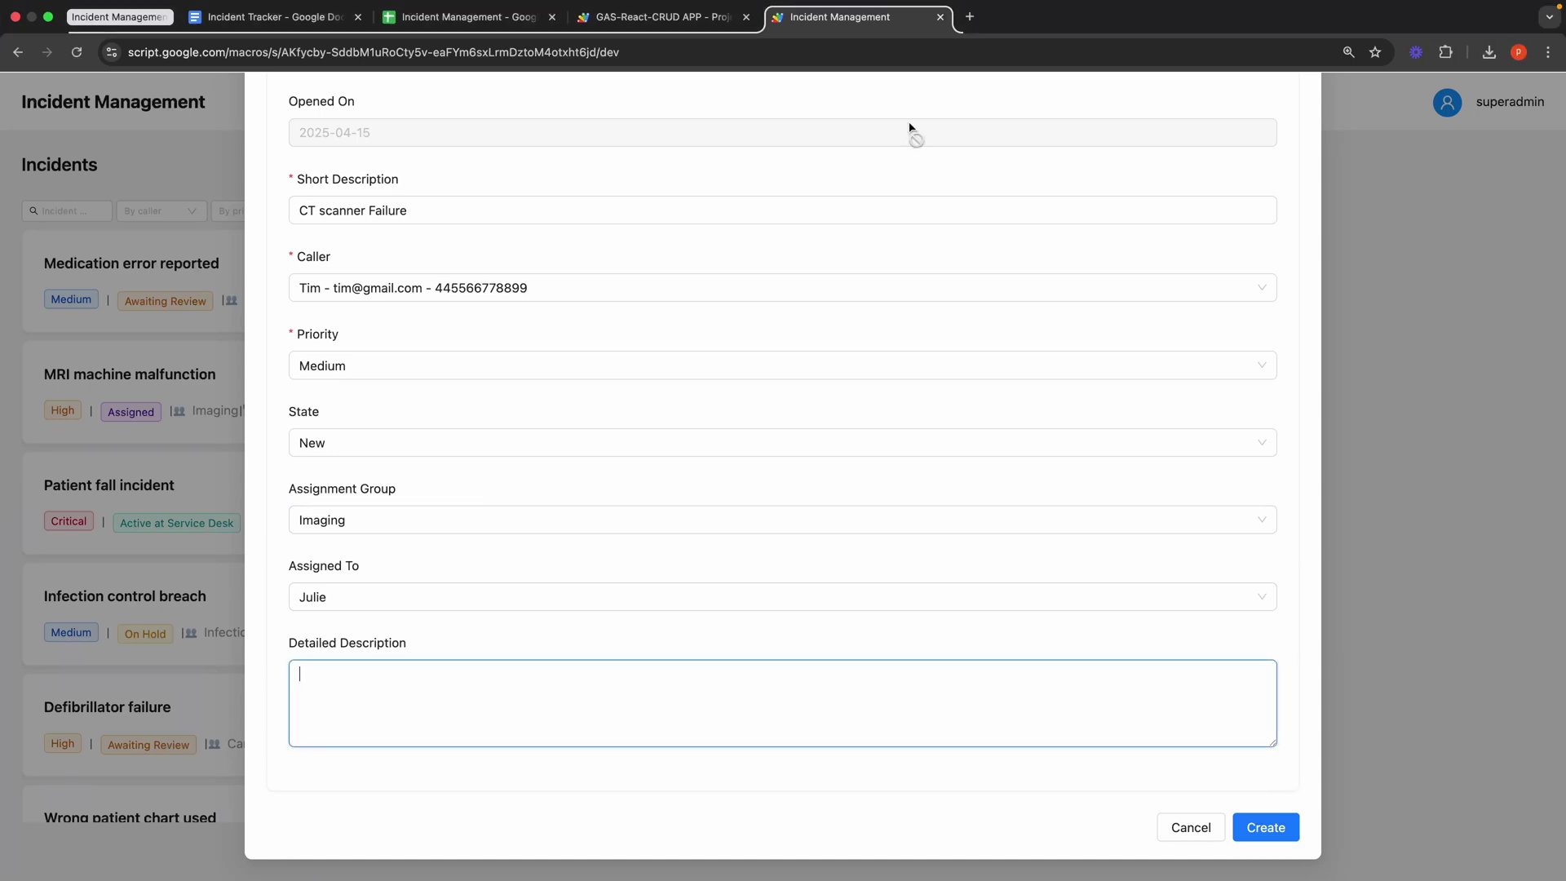
type("Scanner stopped during diagnostic procedure")
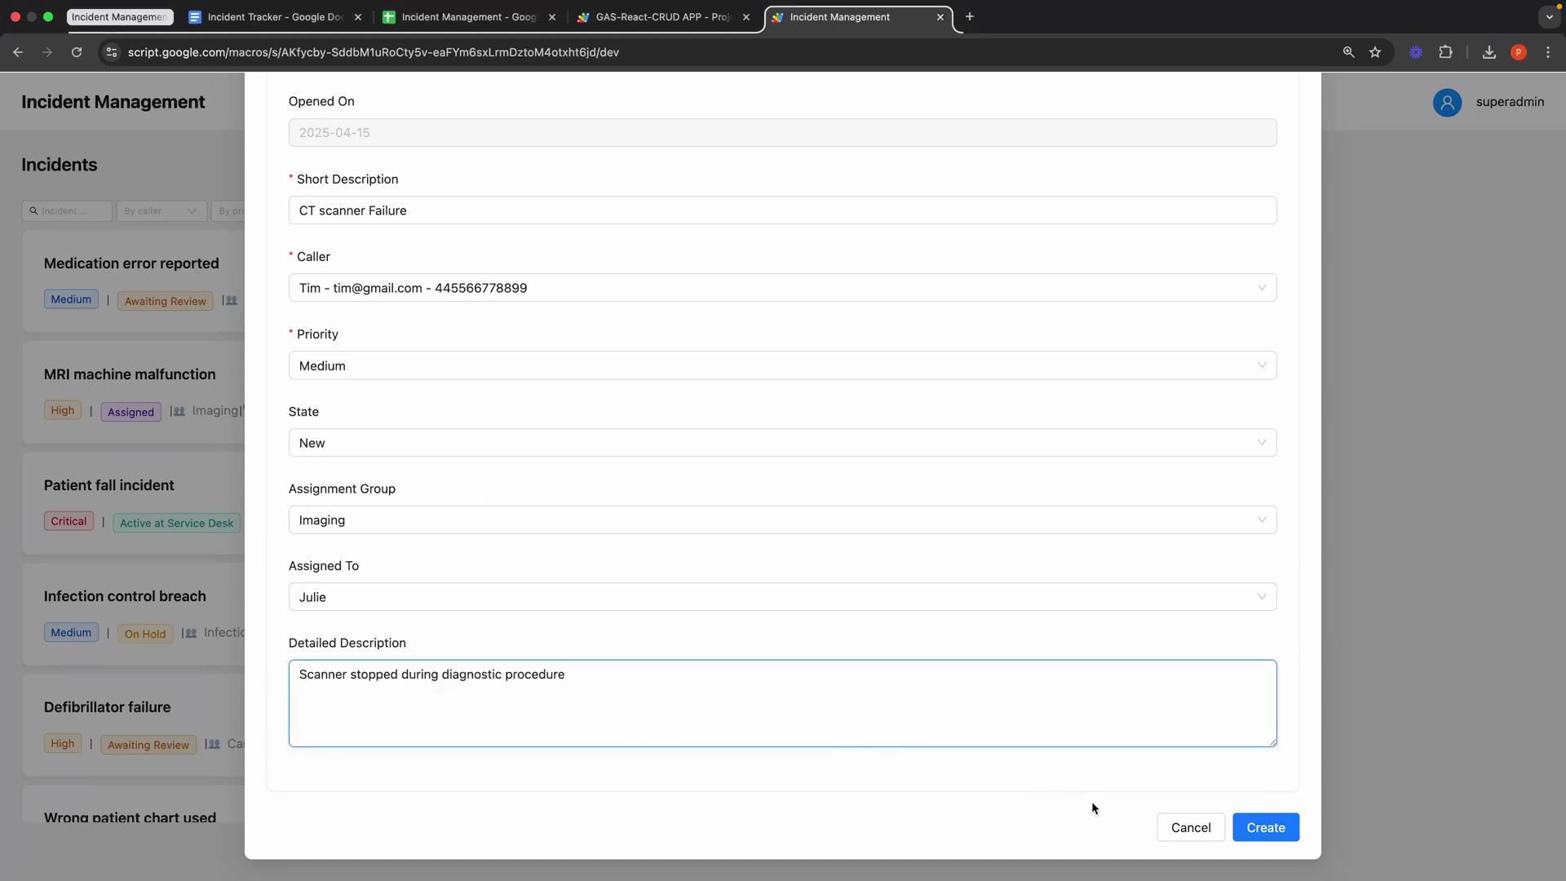
left_click(1275, 826)
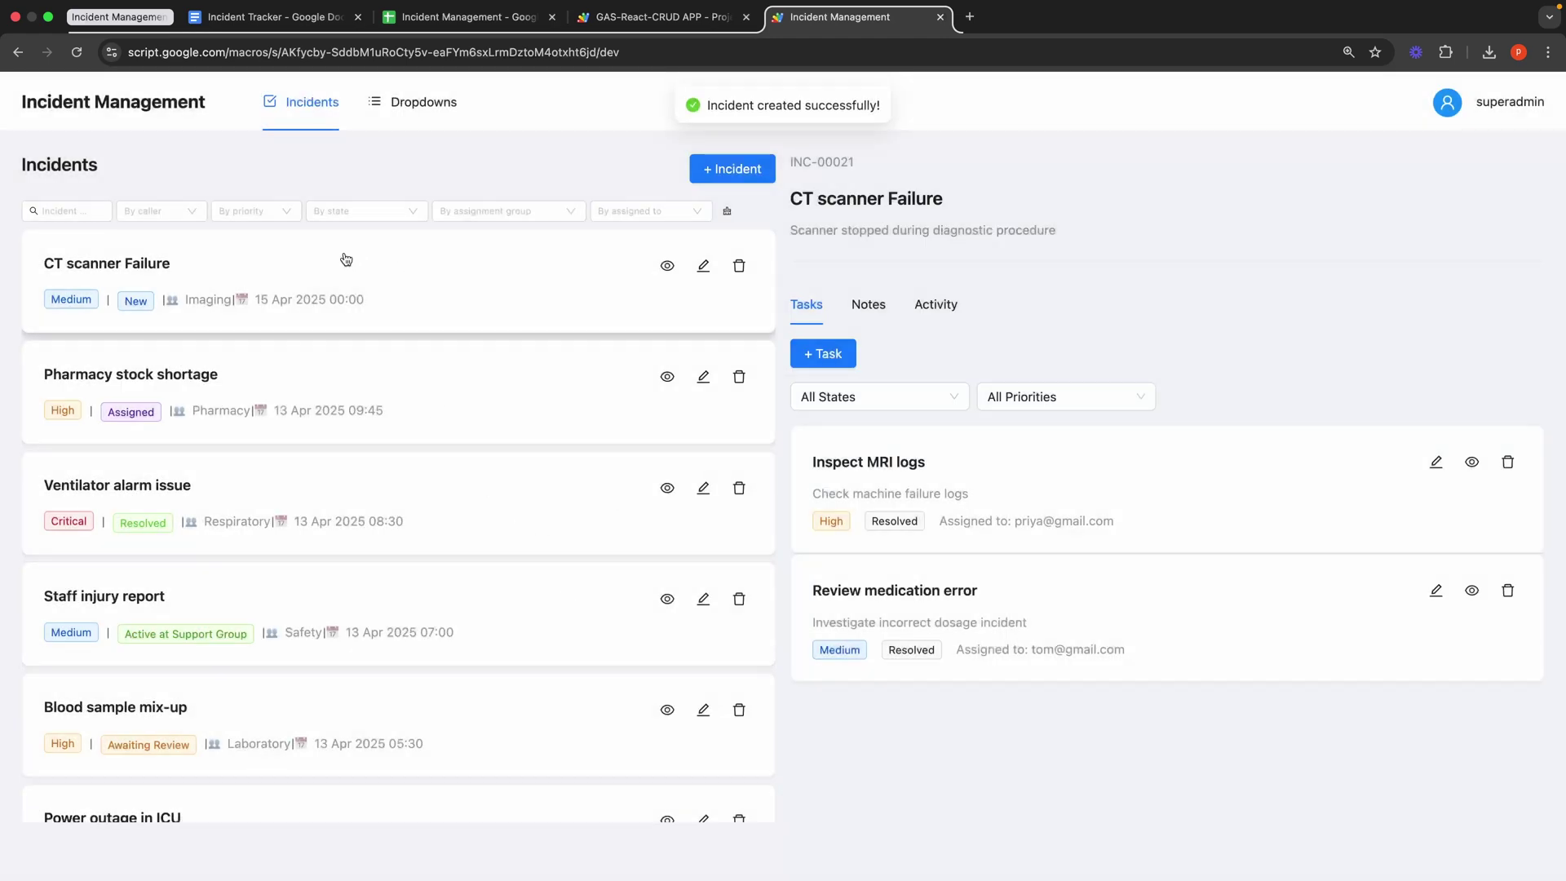
Open the CT scanner Failure incident's Edit Incident form and expand its Priority list
left_click(336, 298)
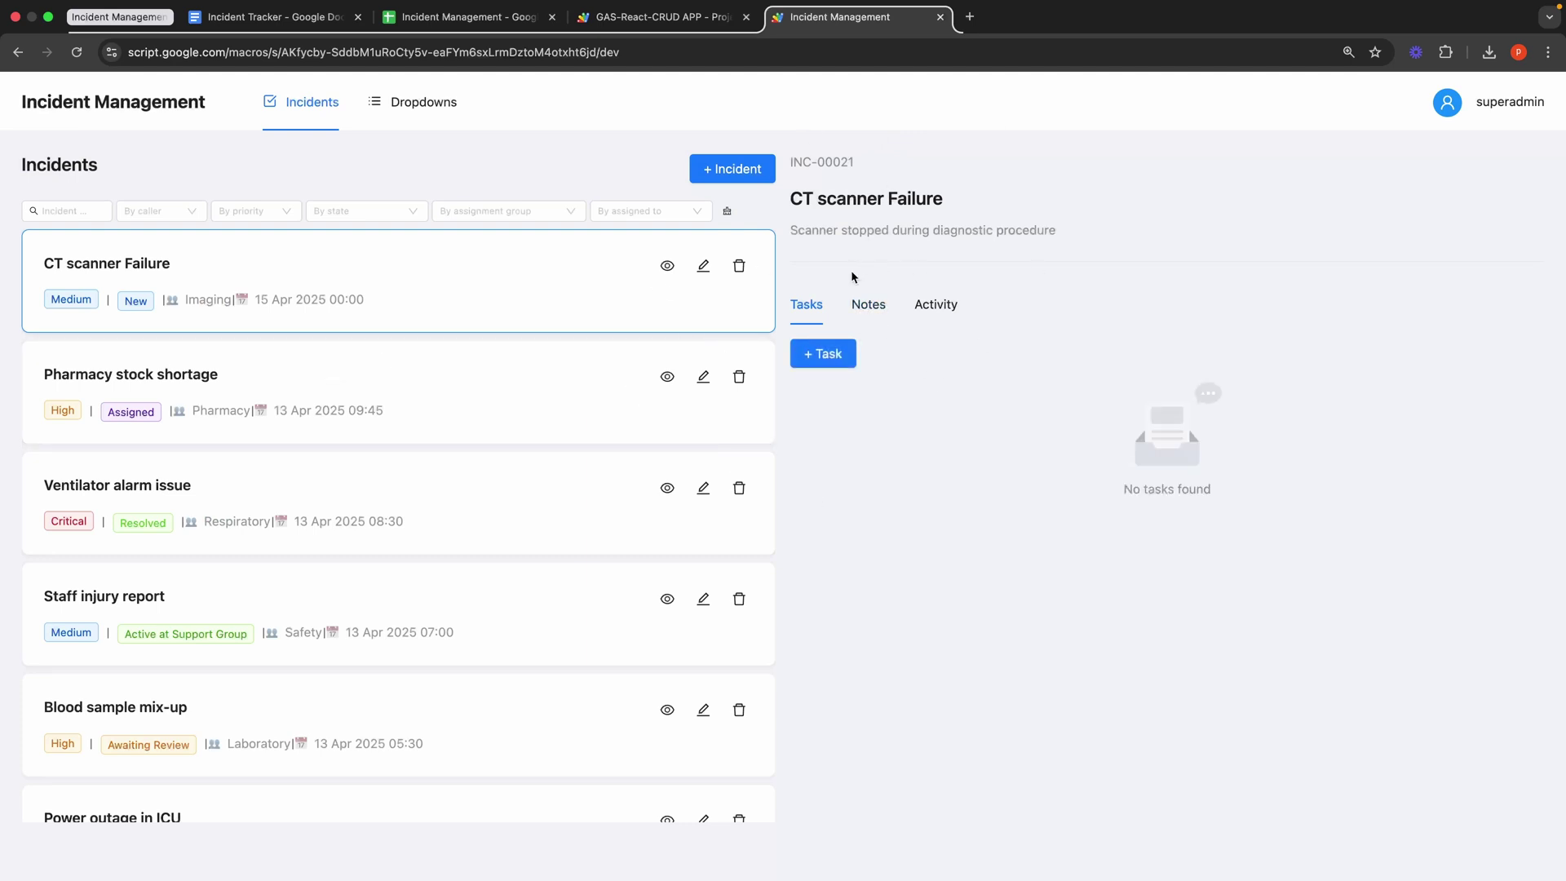
left_click(706, 269)
left_click(574, 614)
Change the priority to High, save with Update, and view the incident's activity history
left_click(412, 703)
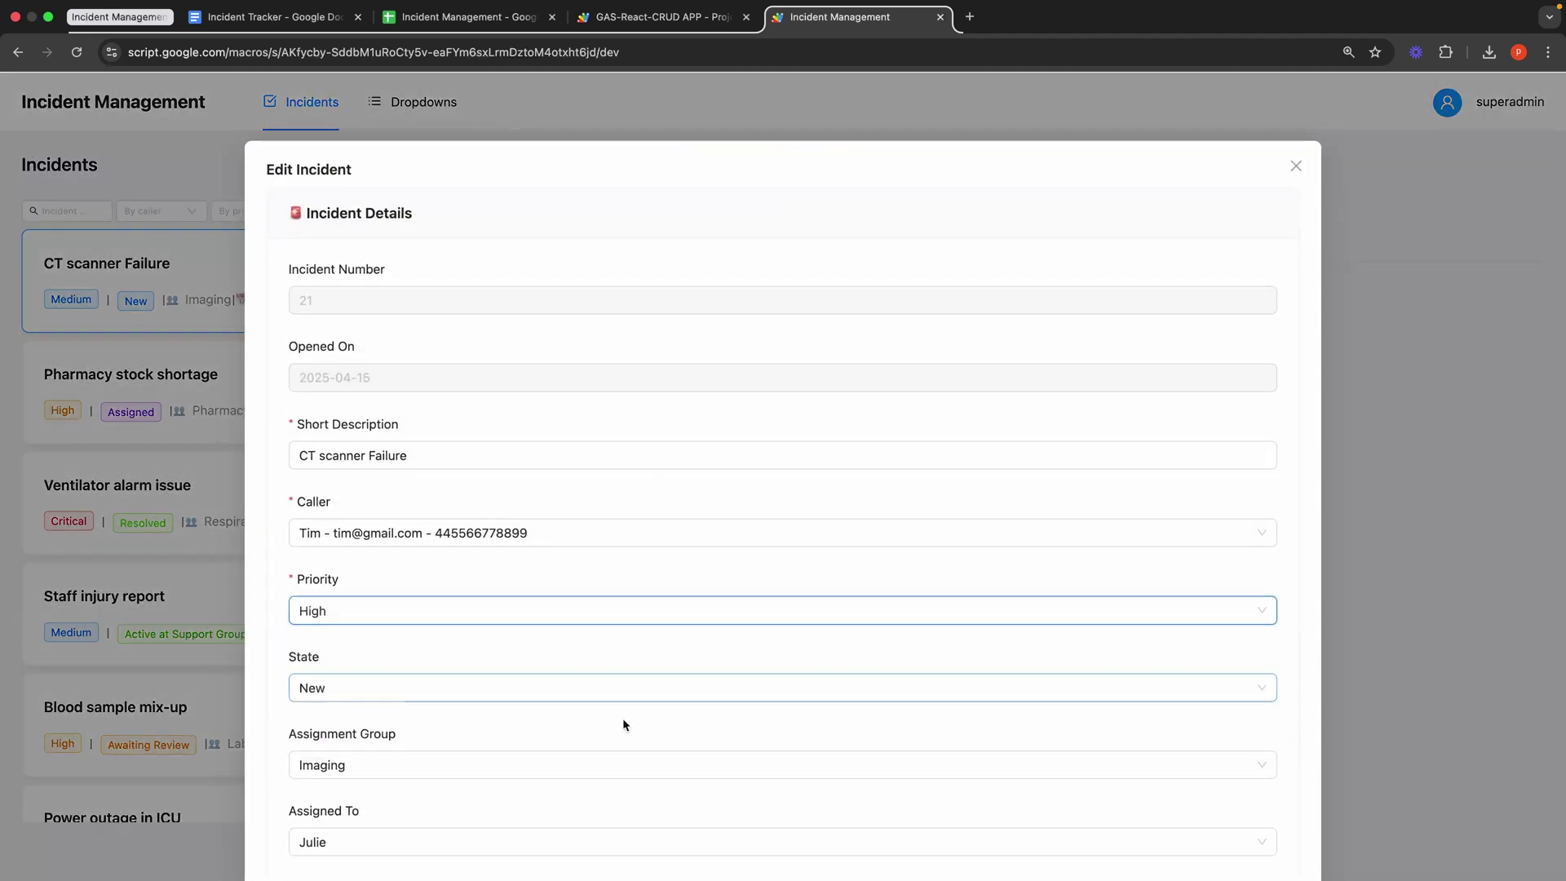
scroll(1276, 794, "down", 3)
left_click(1276, 816)
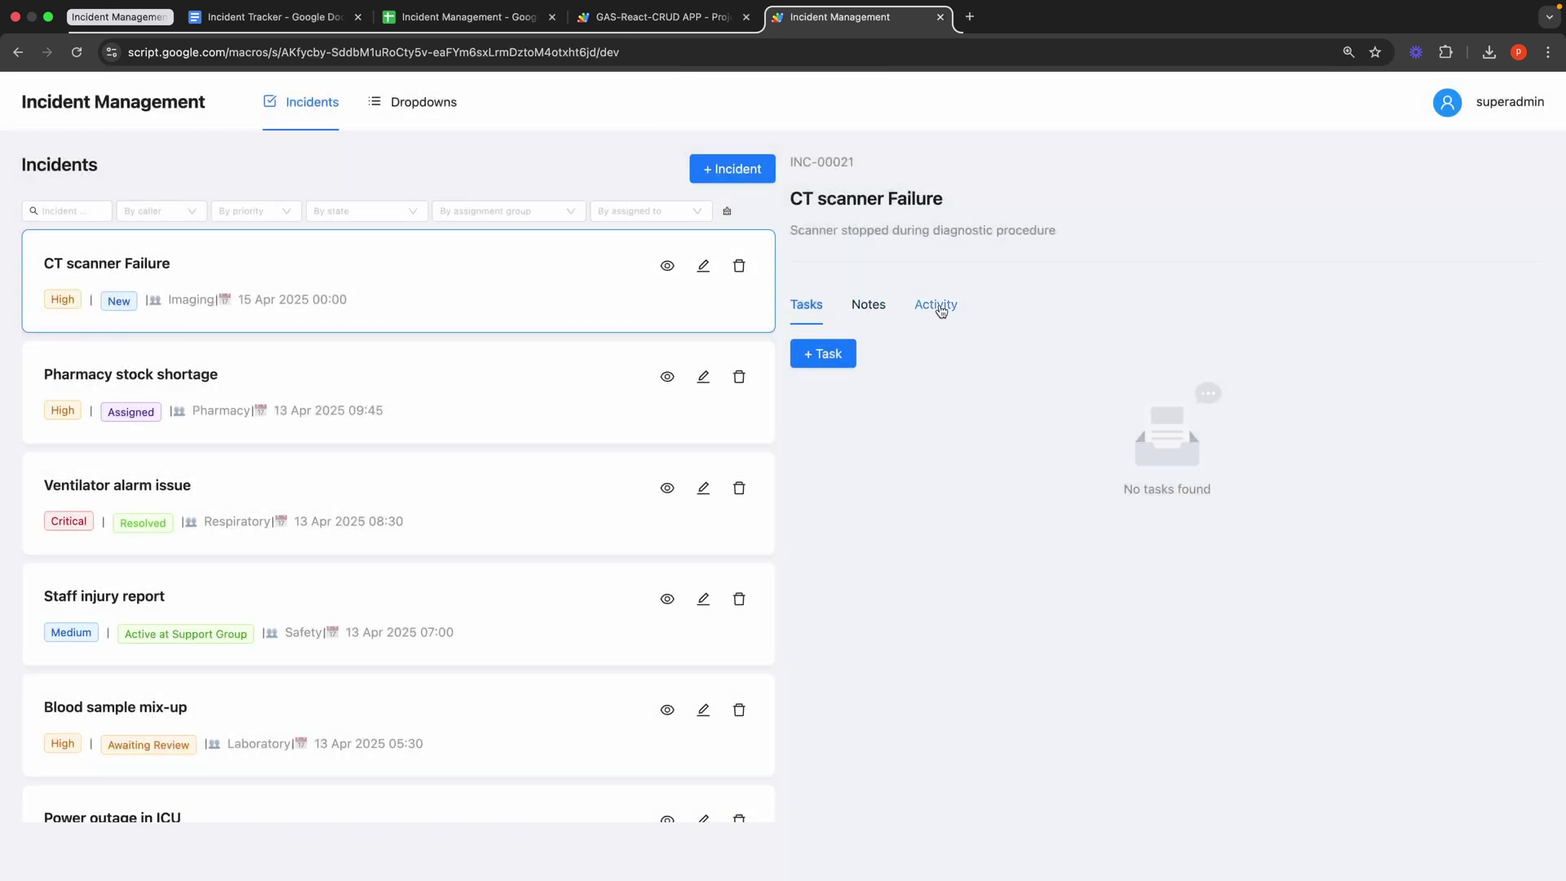
left_click(941, 310)
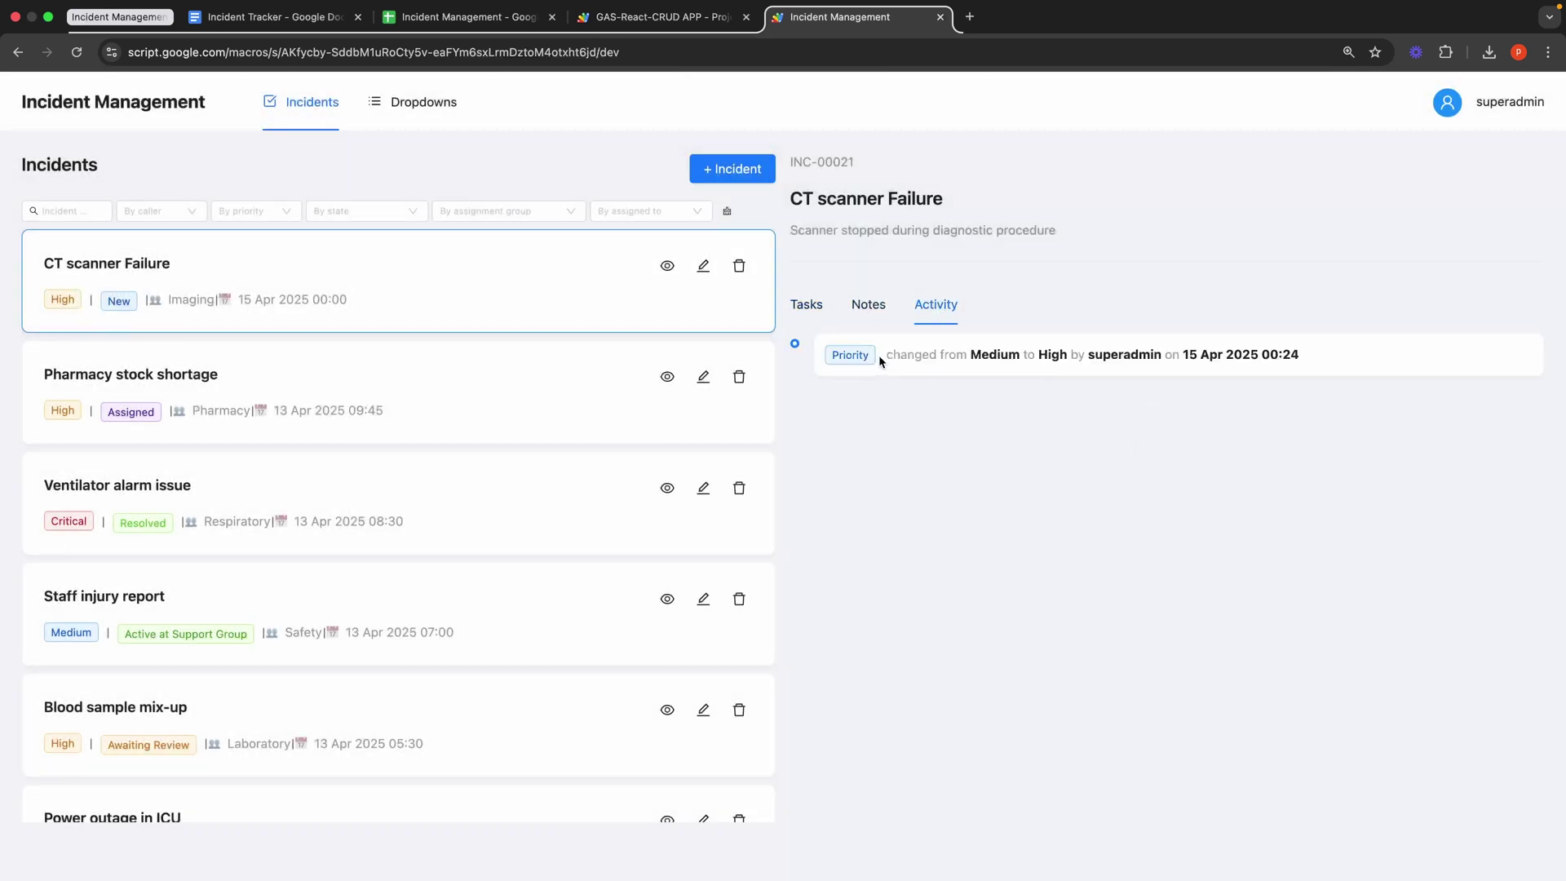
Highlight the logged priority change, then reopen the edit form and choose Critical priority
left_click_drag(888, 356, 1164, 346)
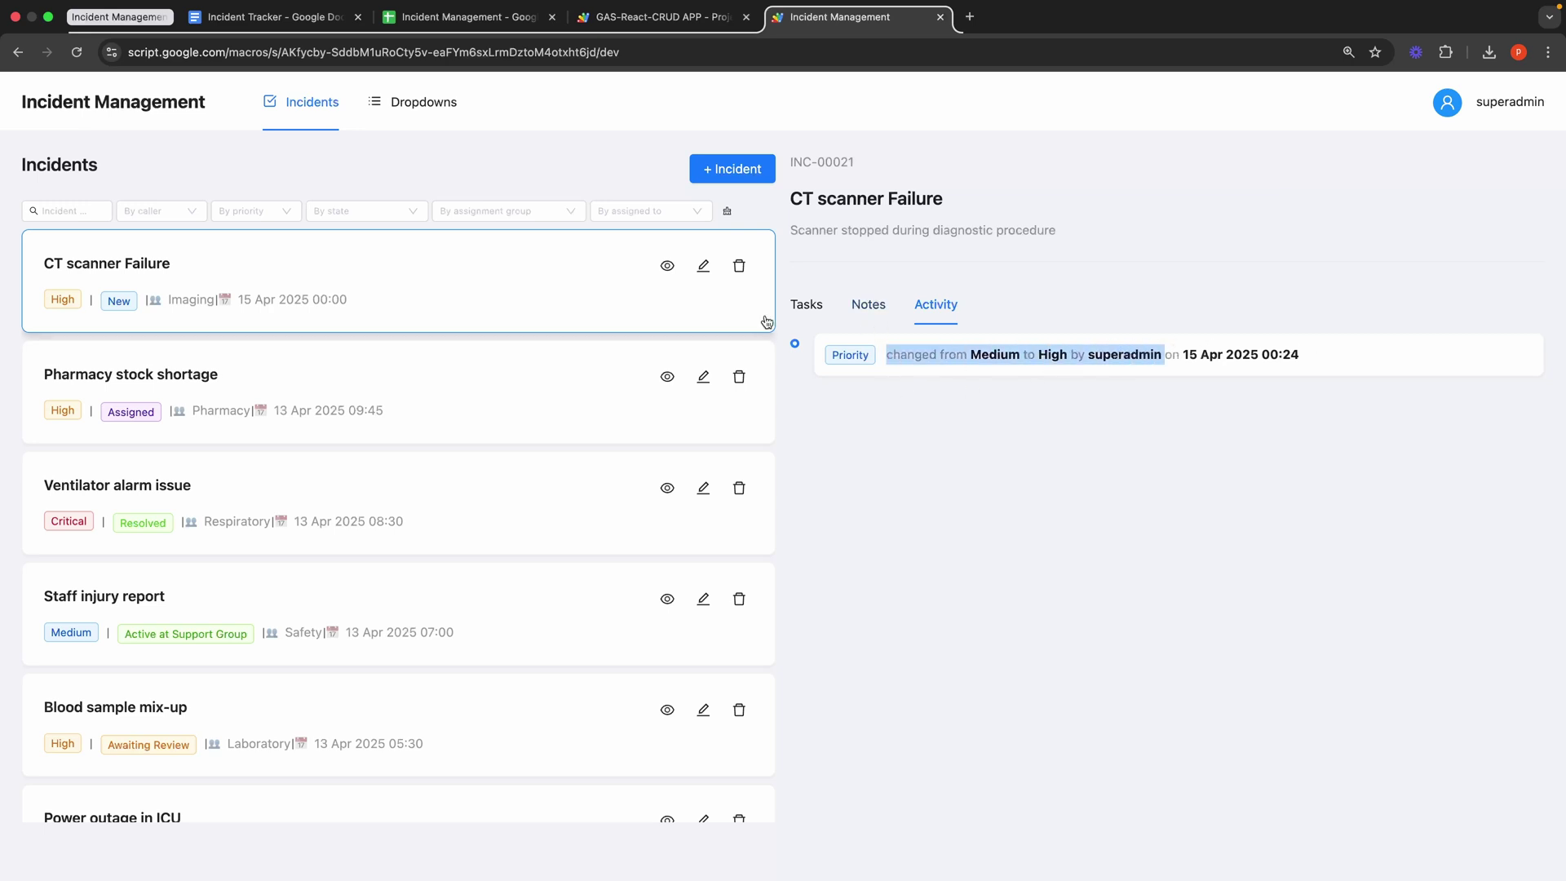
left_click(704, 266)
scroll(486, 476, "down", 3)
left_click(486, 441)
left_click(436, 563)
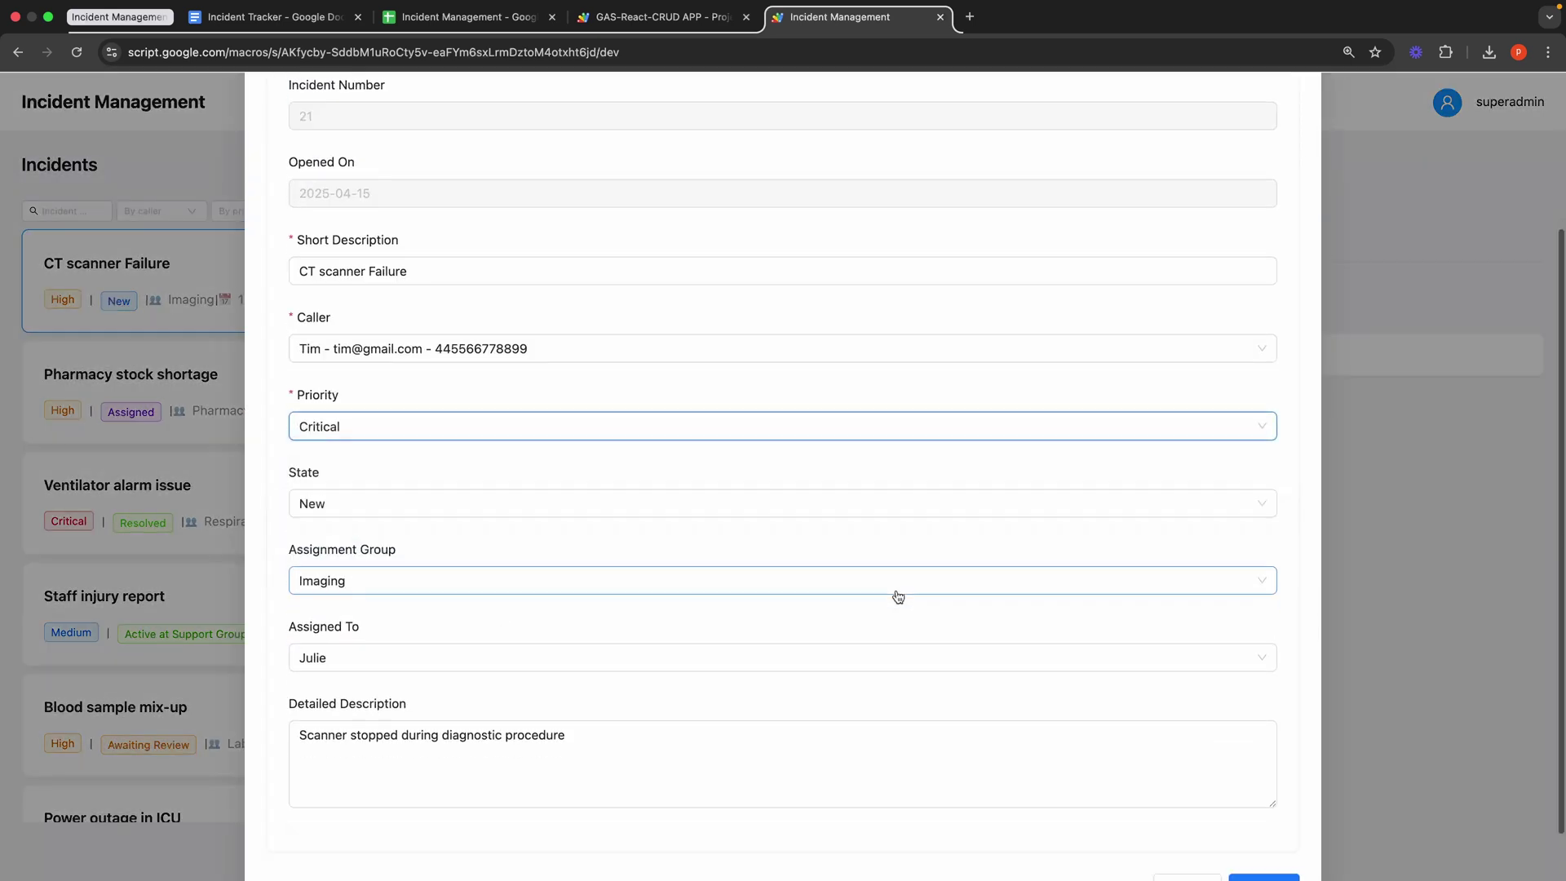
scroll(1142, 600, "down", 2)
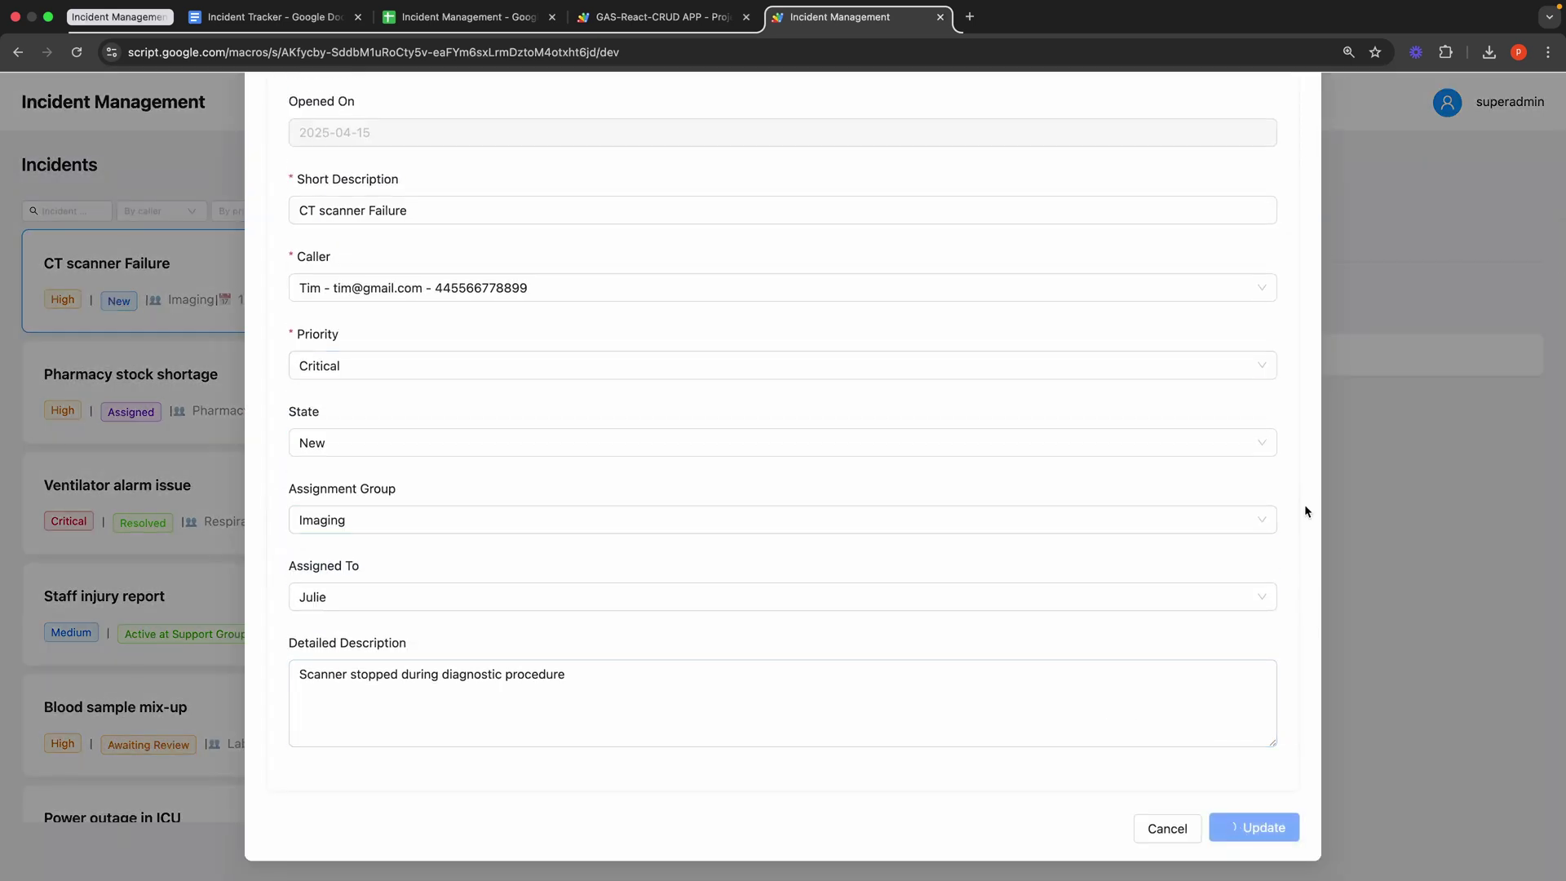
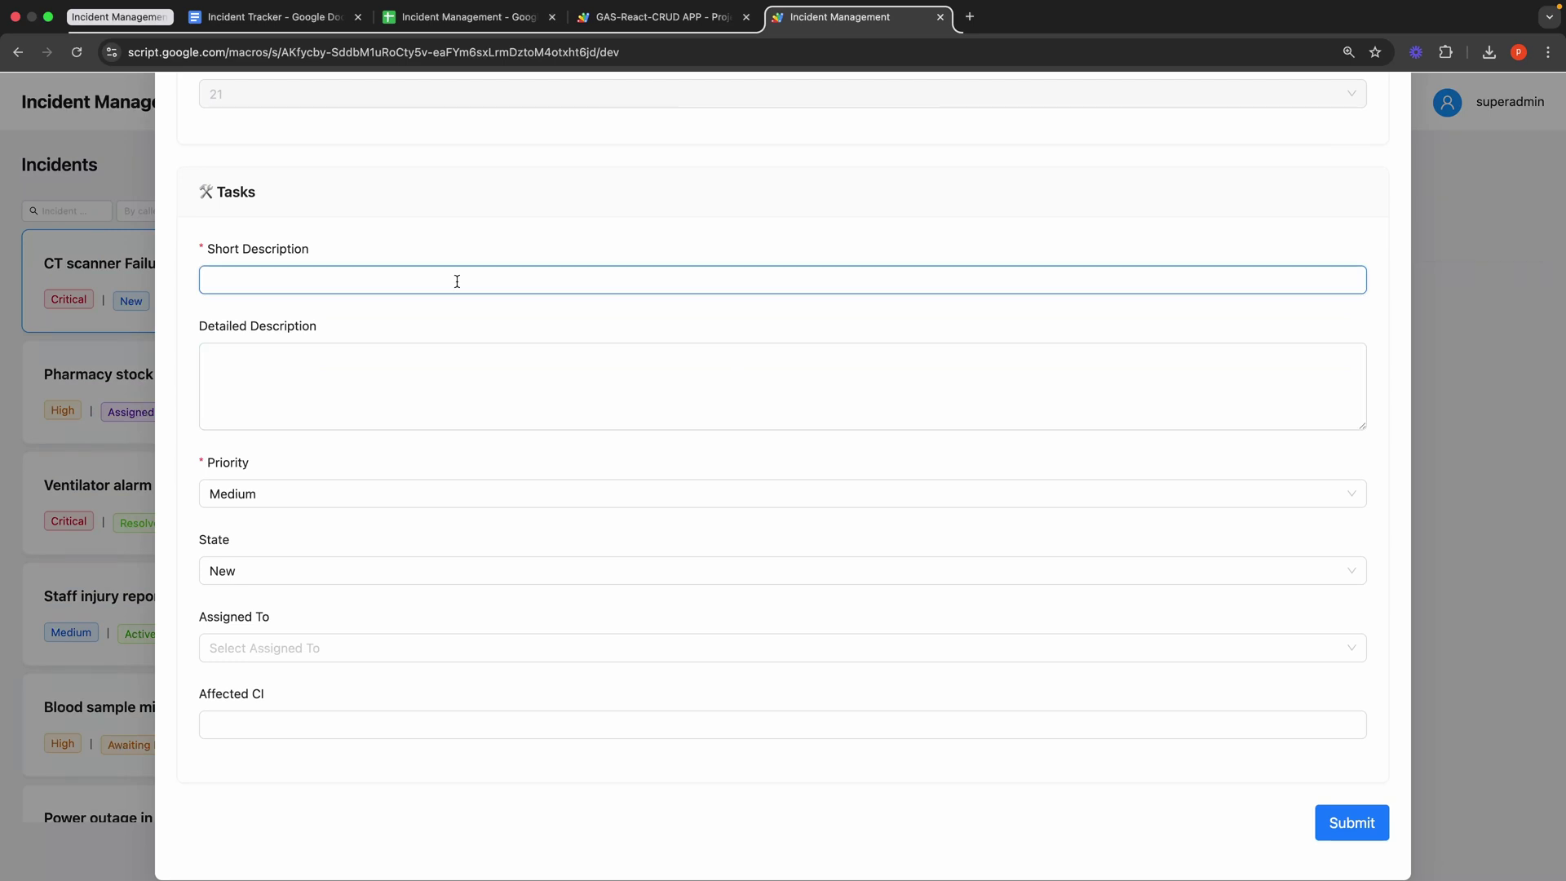
Create task 'Repair CT scanner' ('Diagnose and fix hardware issue in CT unit'), assigned to a test user, affecting CT room
type("Repair CT scanner")
left_click(456, 355)
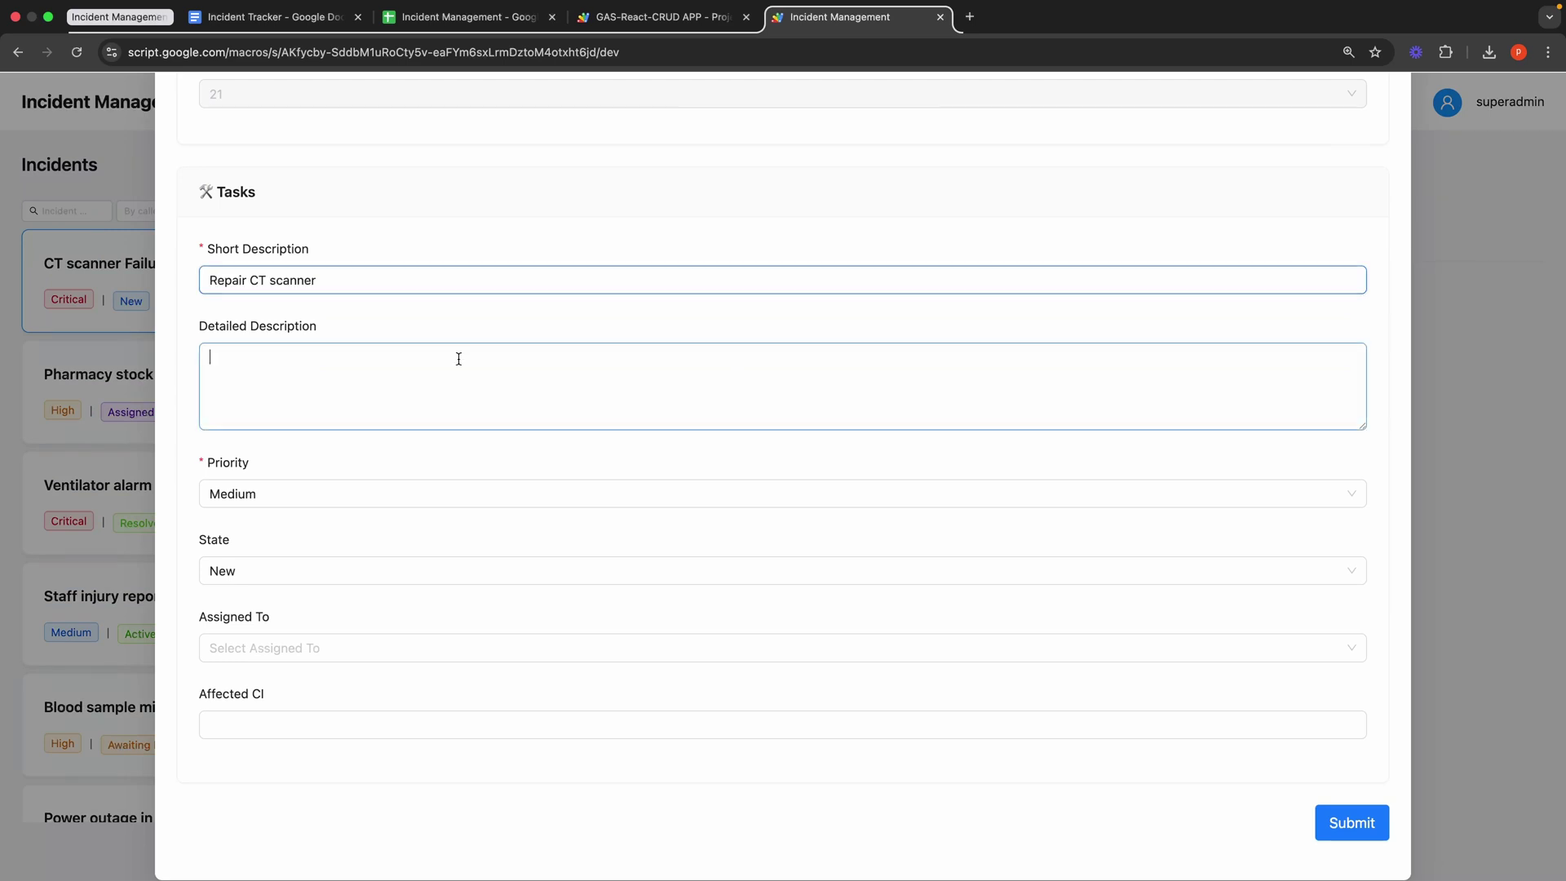
type("Diagnose and fix hardware issue in CT unit")
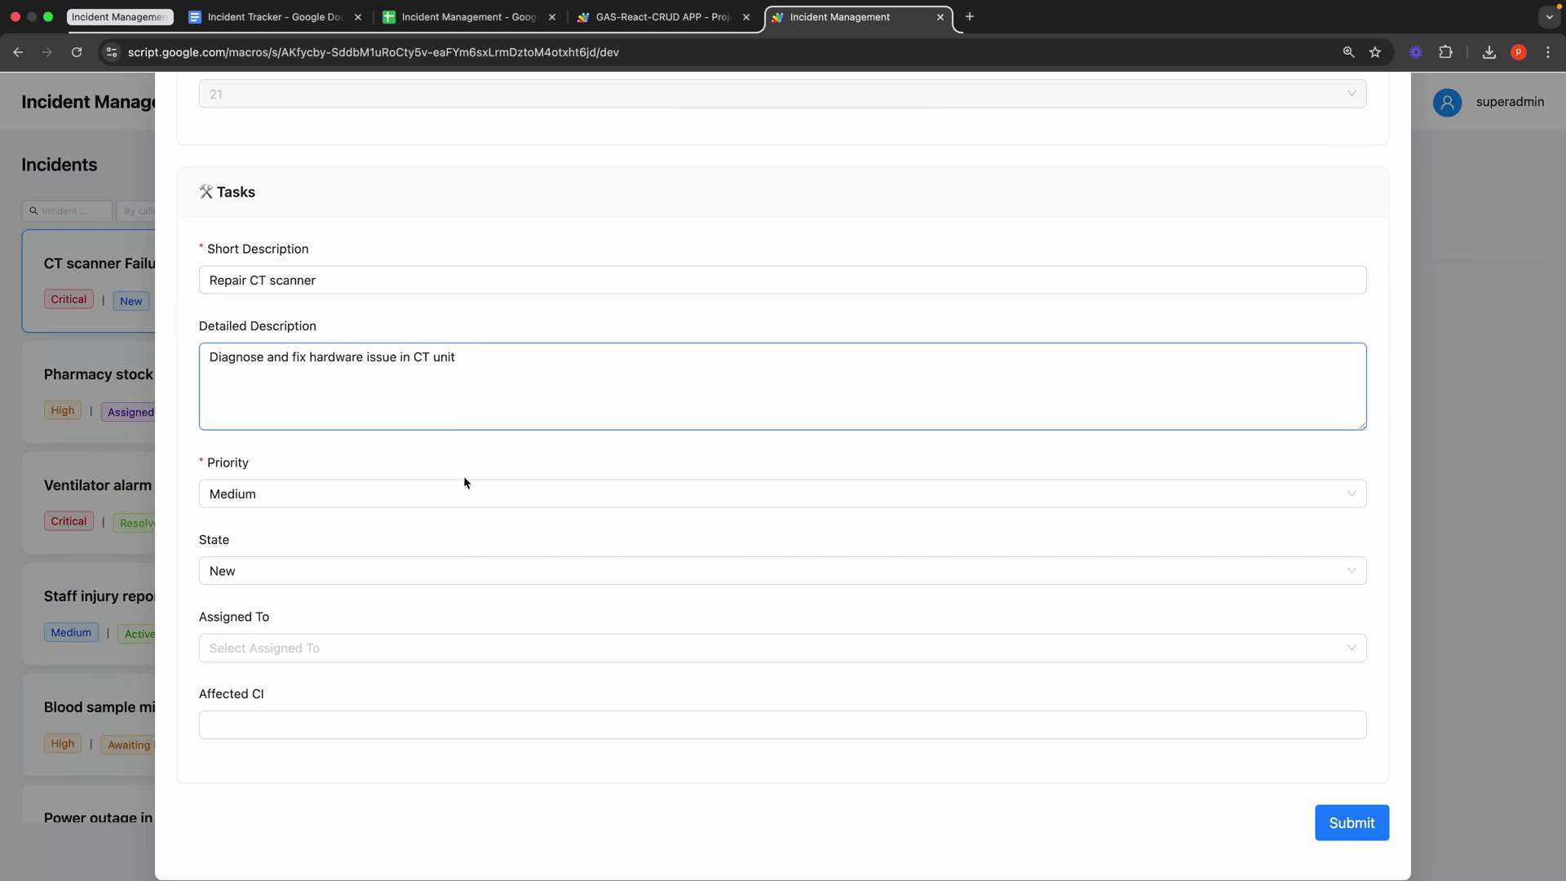
left_click(414, 648)
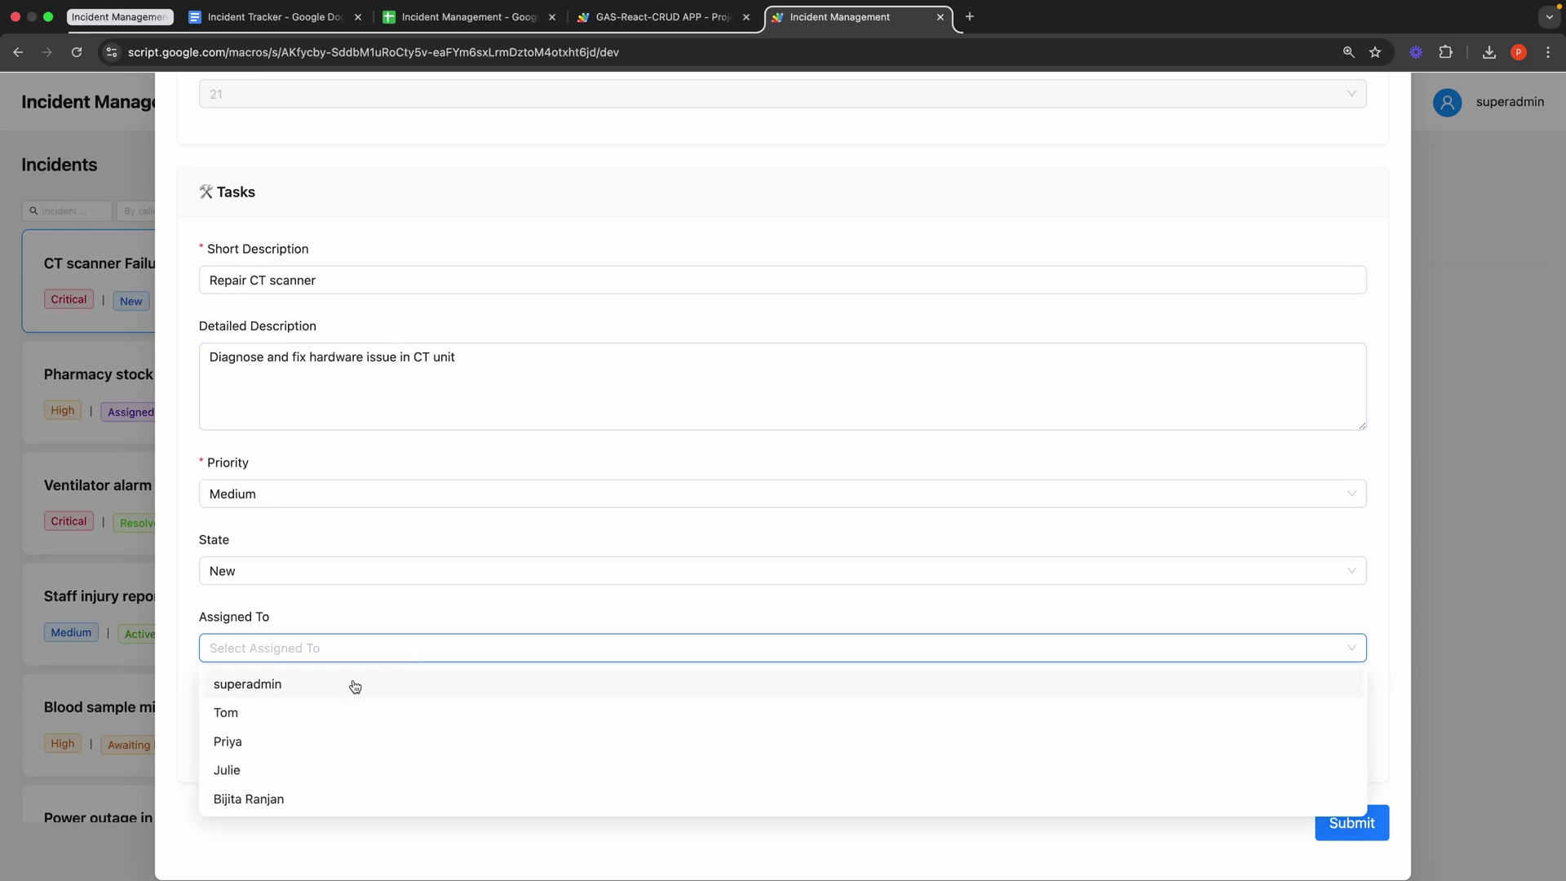
left_click(293, 764)
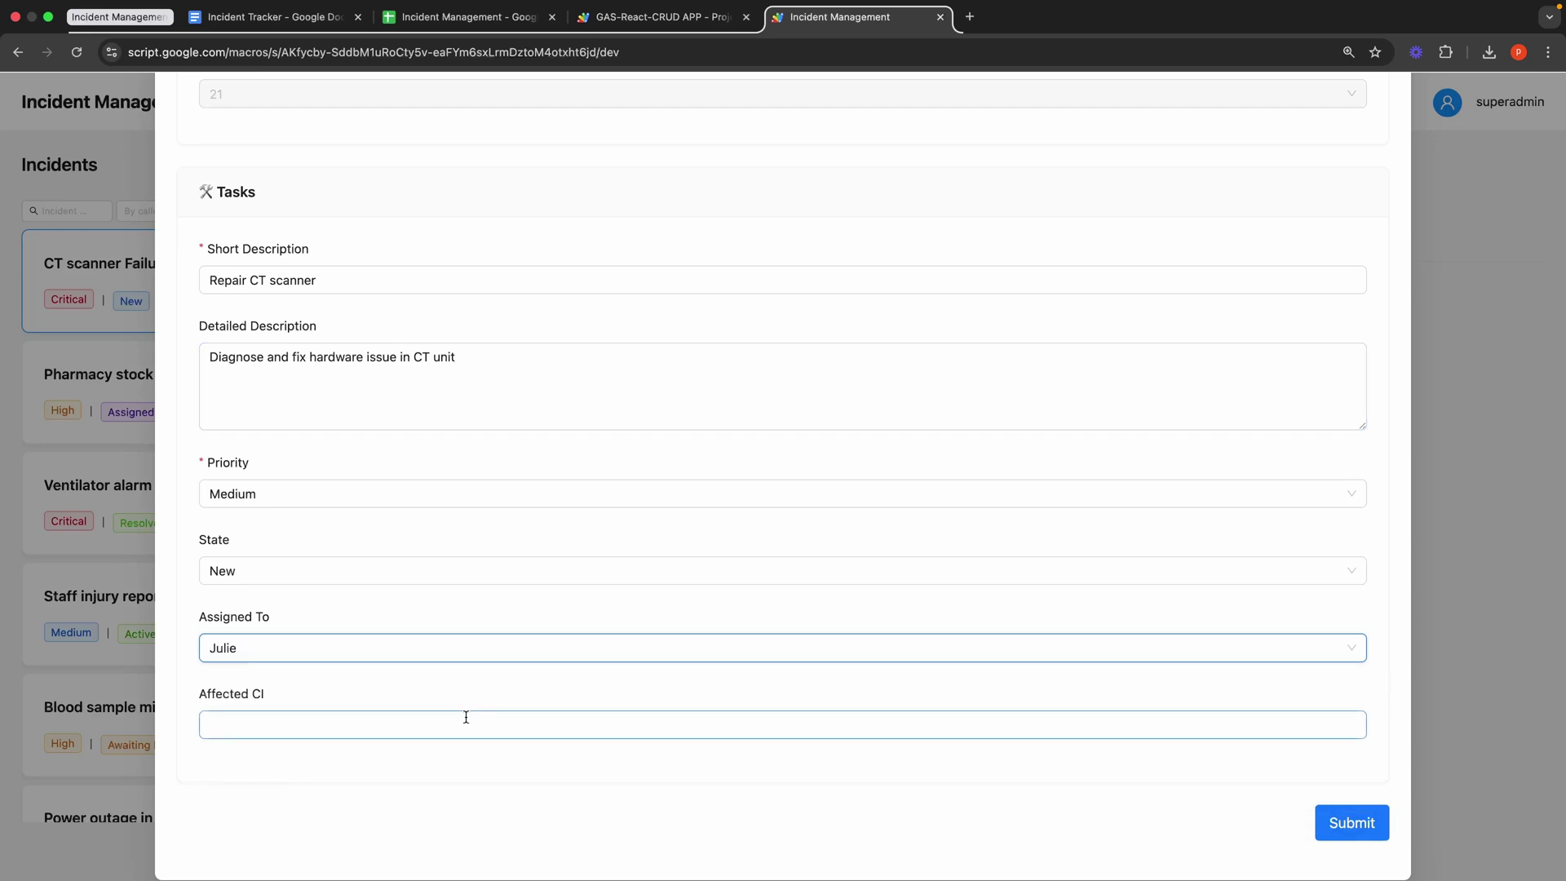
left_click(465, 717)
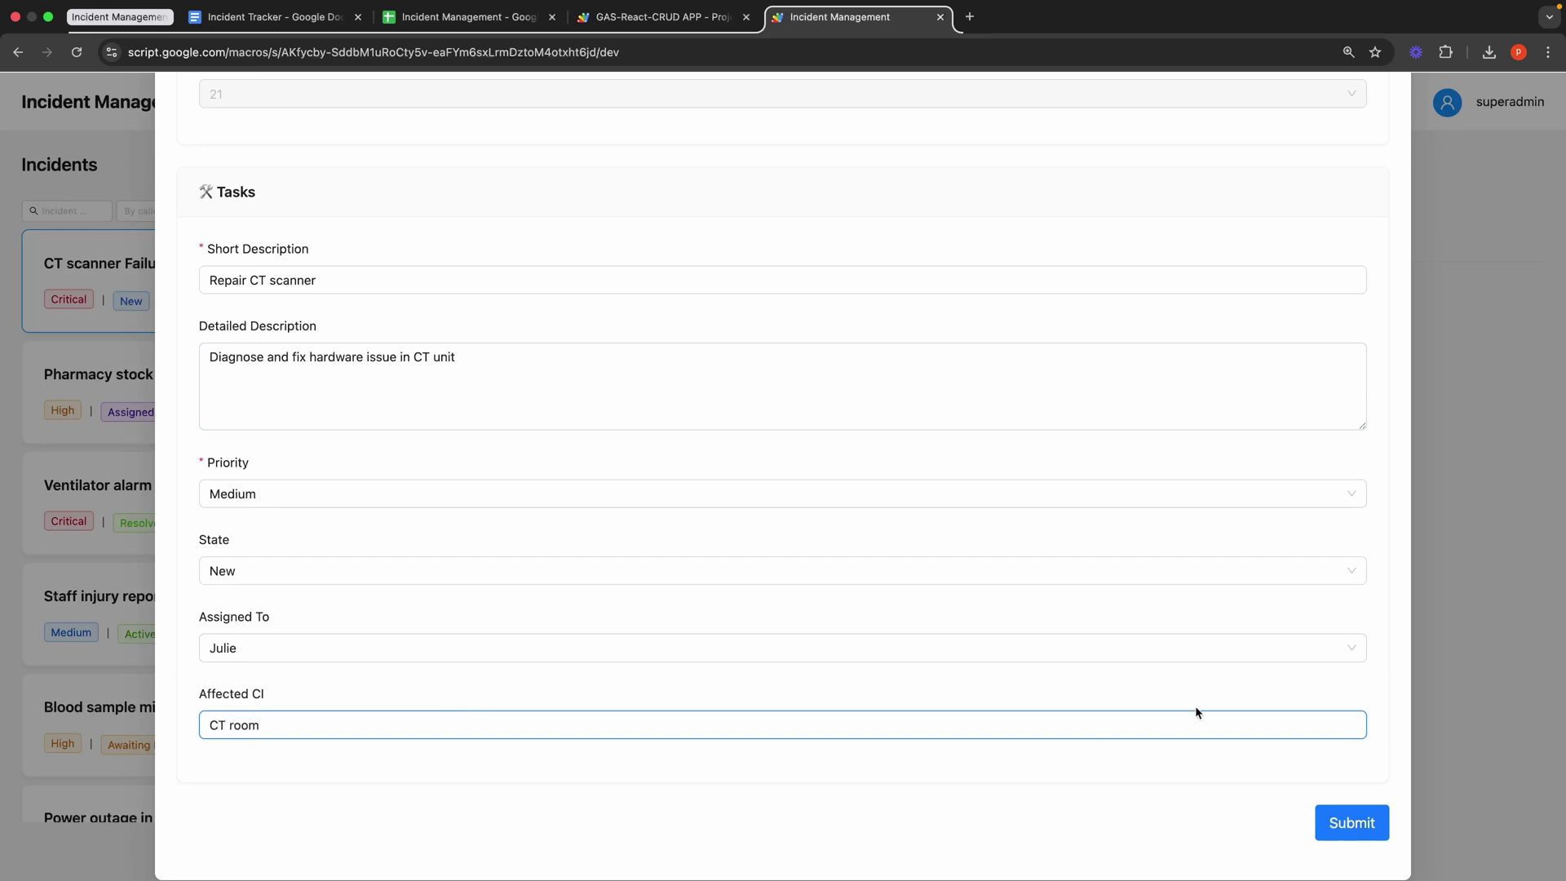
left_click(1354, 826)
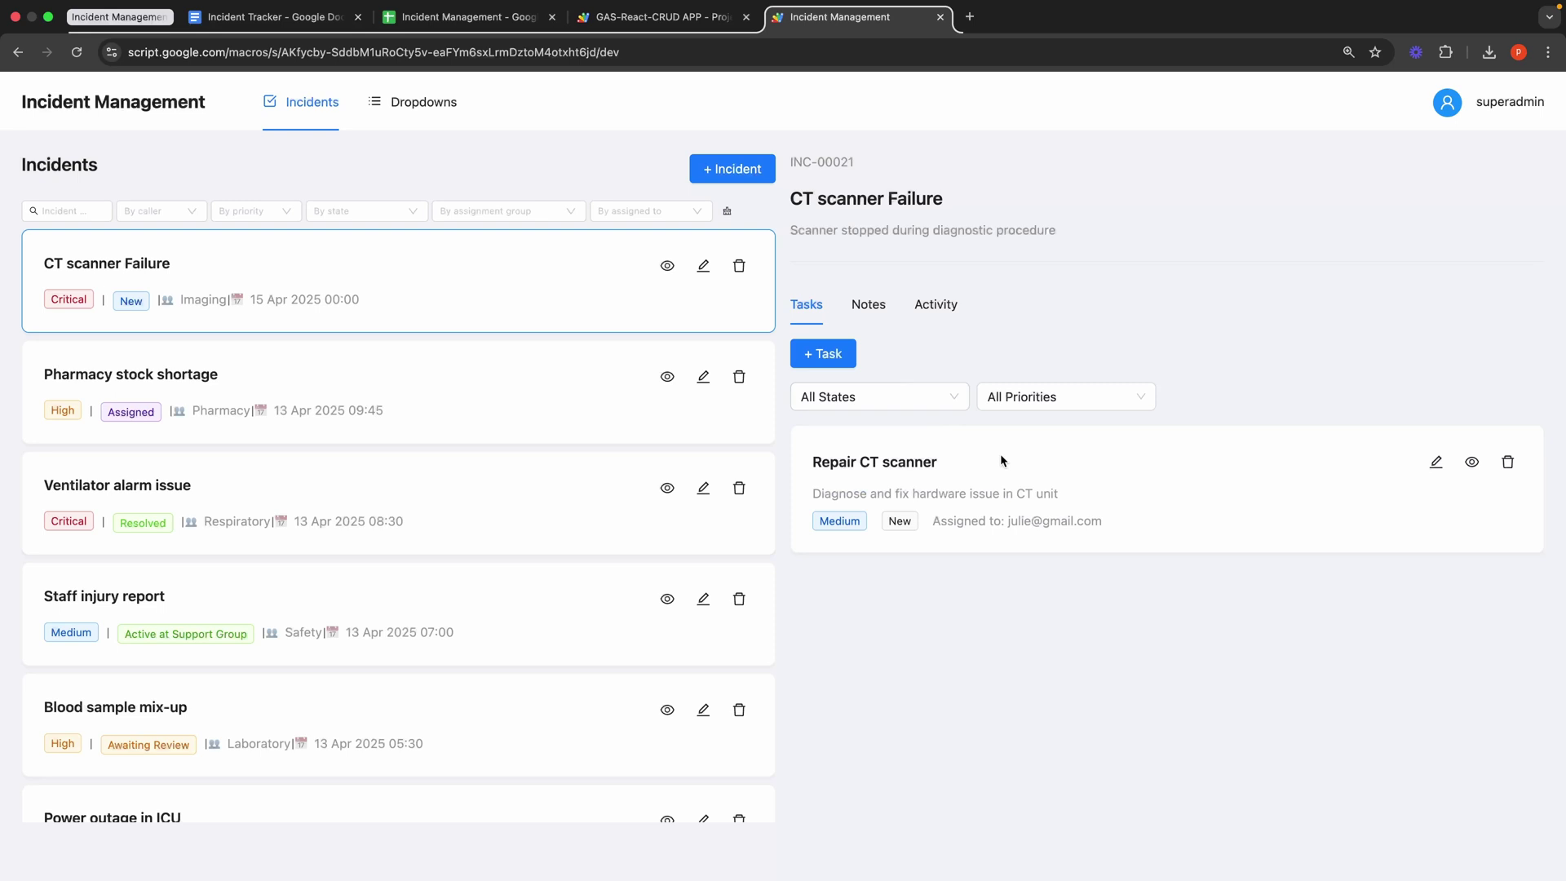
Change the Repair CT scanner task to state Active at Service Desk and priority High
left_click(1436, 463)
scroll(530, 571, "down", 2)
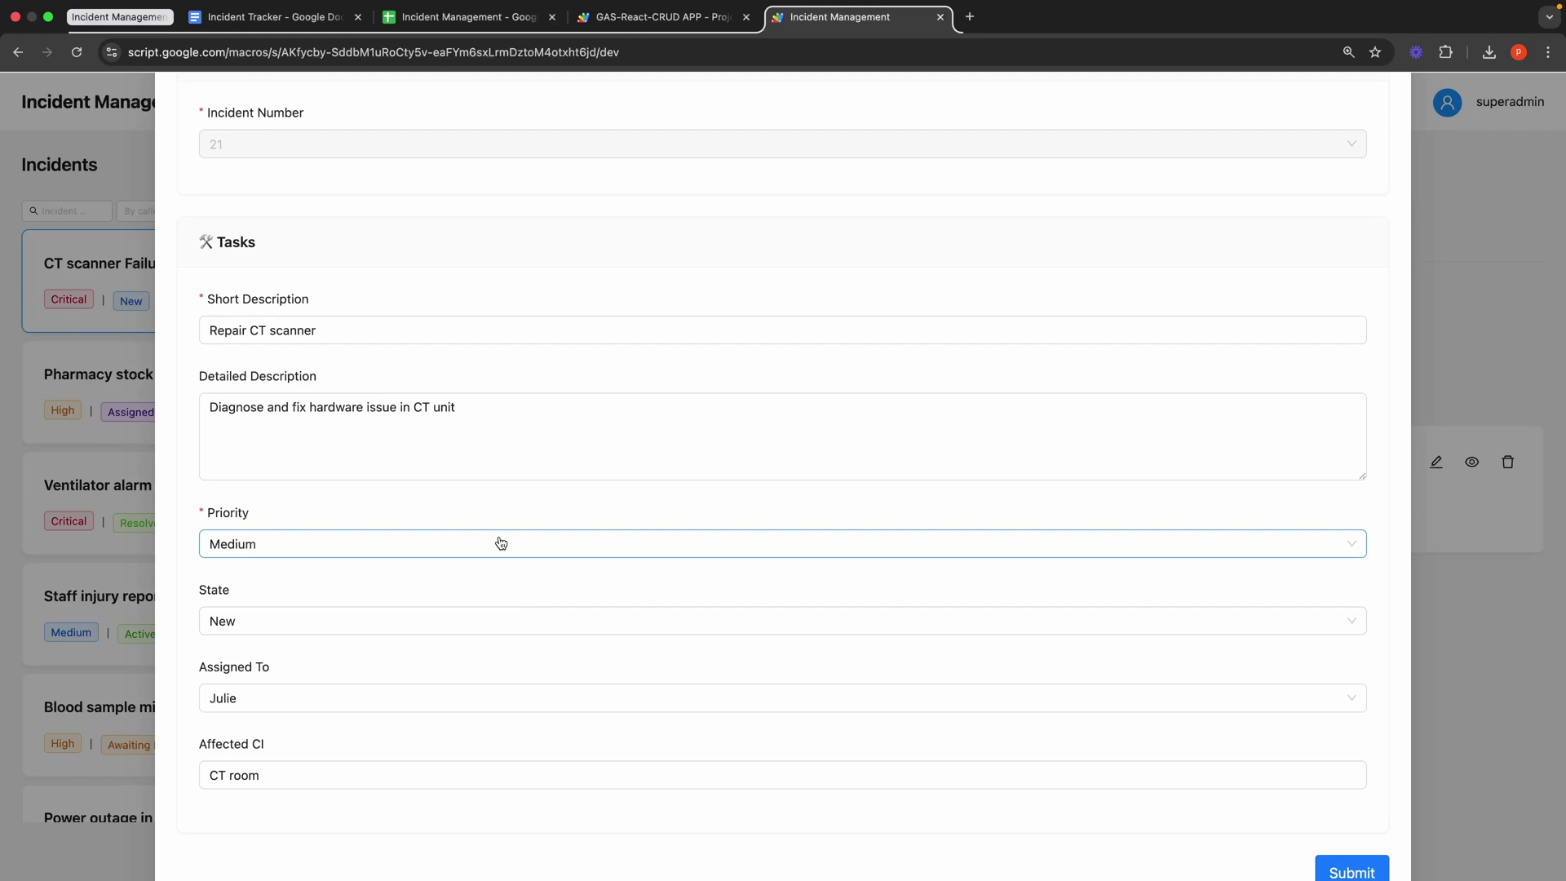
left_click(465, 621)
left_click(420, 709)
scroll(1367, 824, "down", 2)
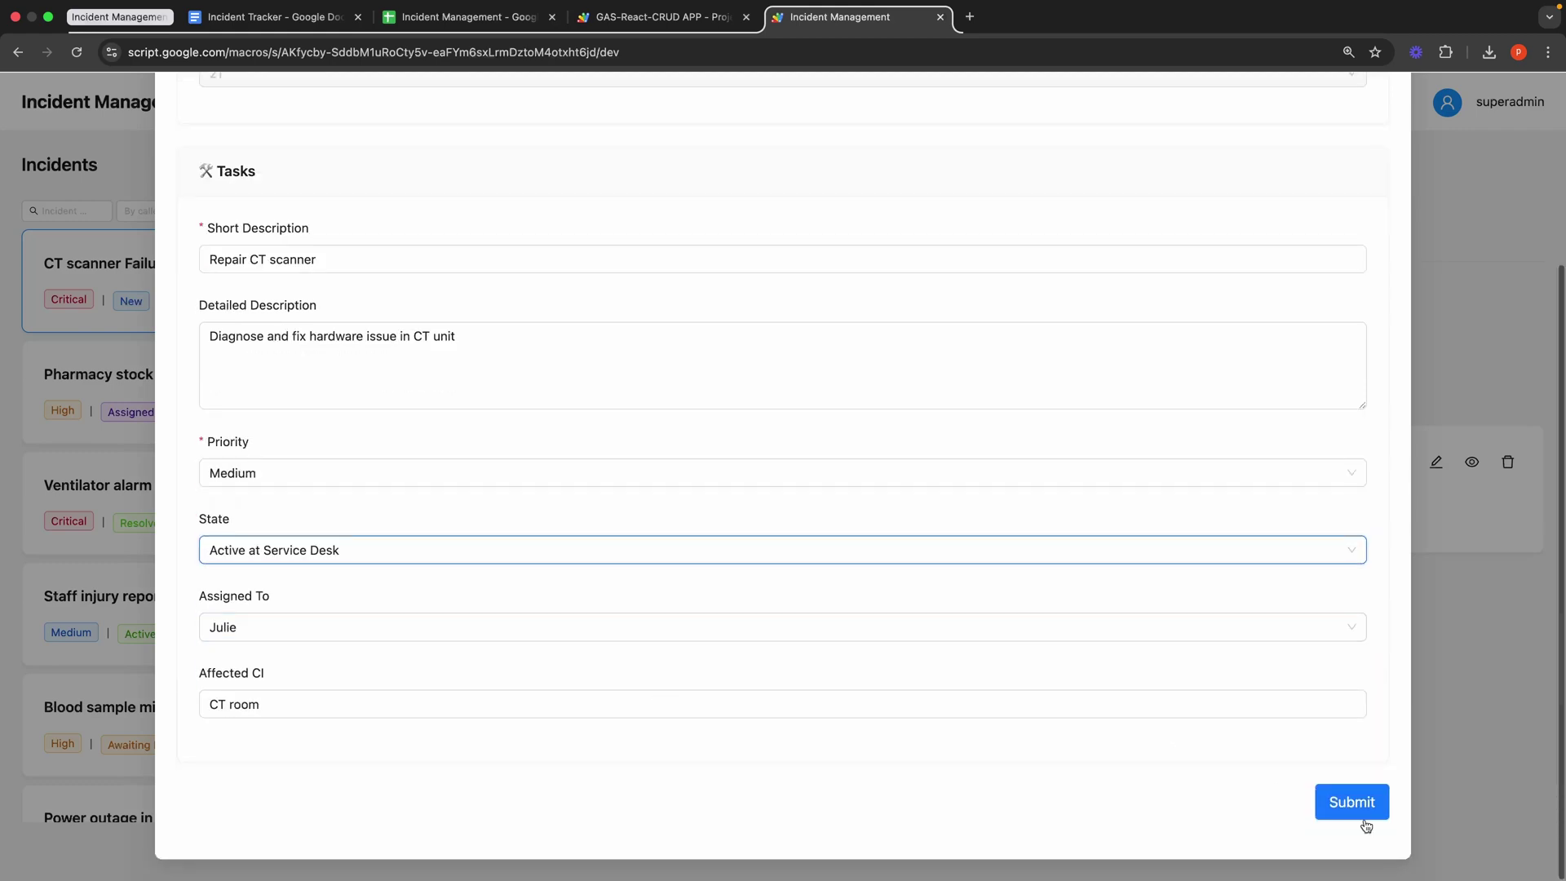
left_click(1235, 479)
left_click(891, 563)
left_click(1342, 796)
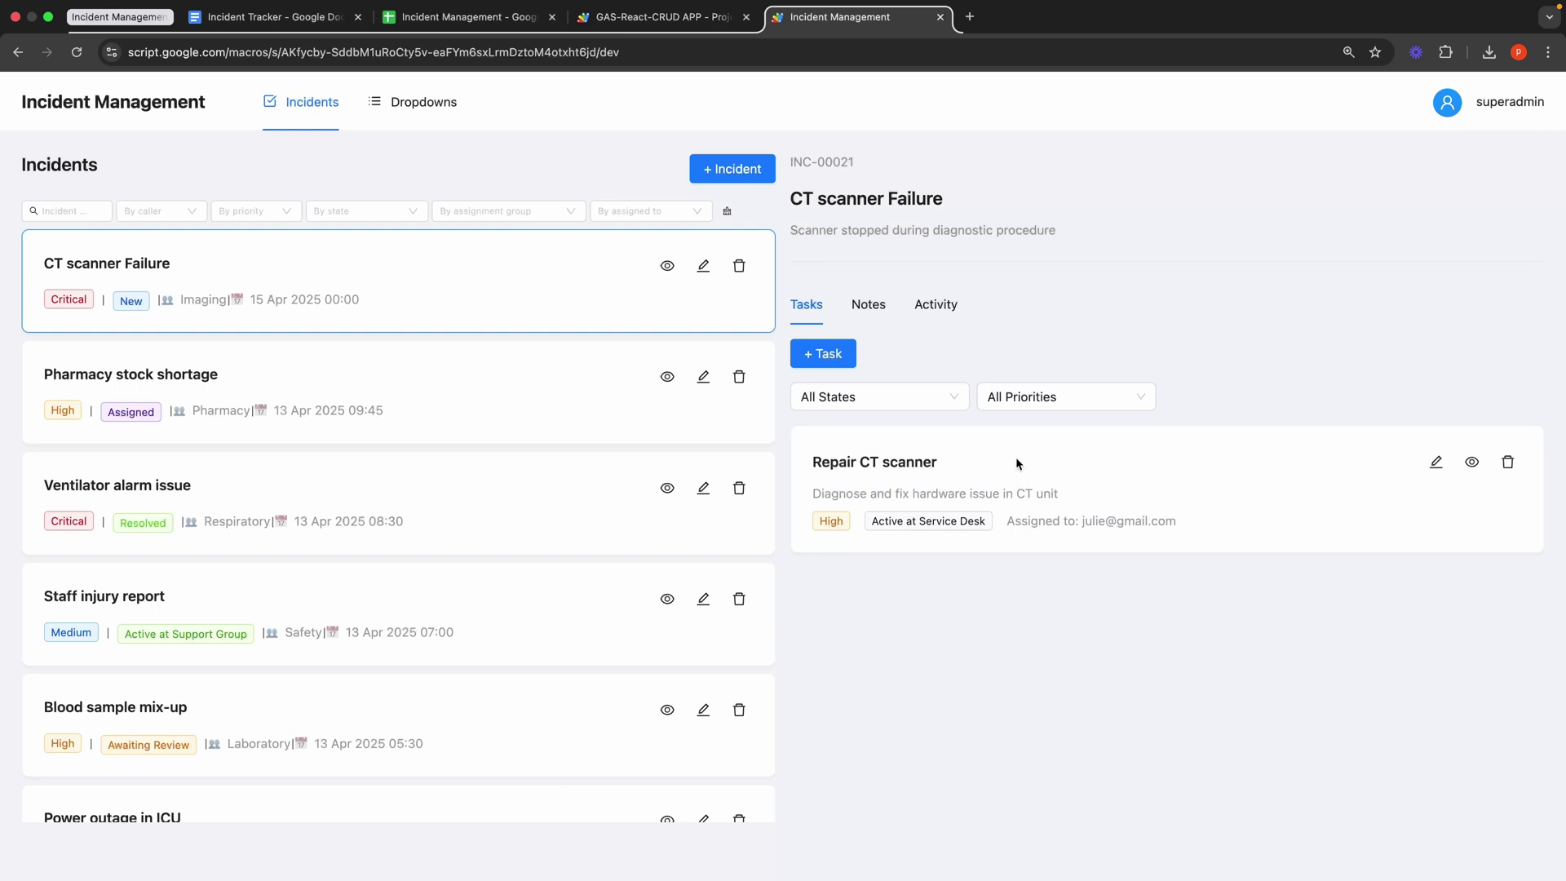
Check the state and priority filters, then open the Repair CT scanner task's details
left_click(955, 397)
left_click(1014, 406)
left_click(1014, 406)
left_click(1014, 406)
left_click(903, 436)
left_click(1473, 463)
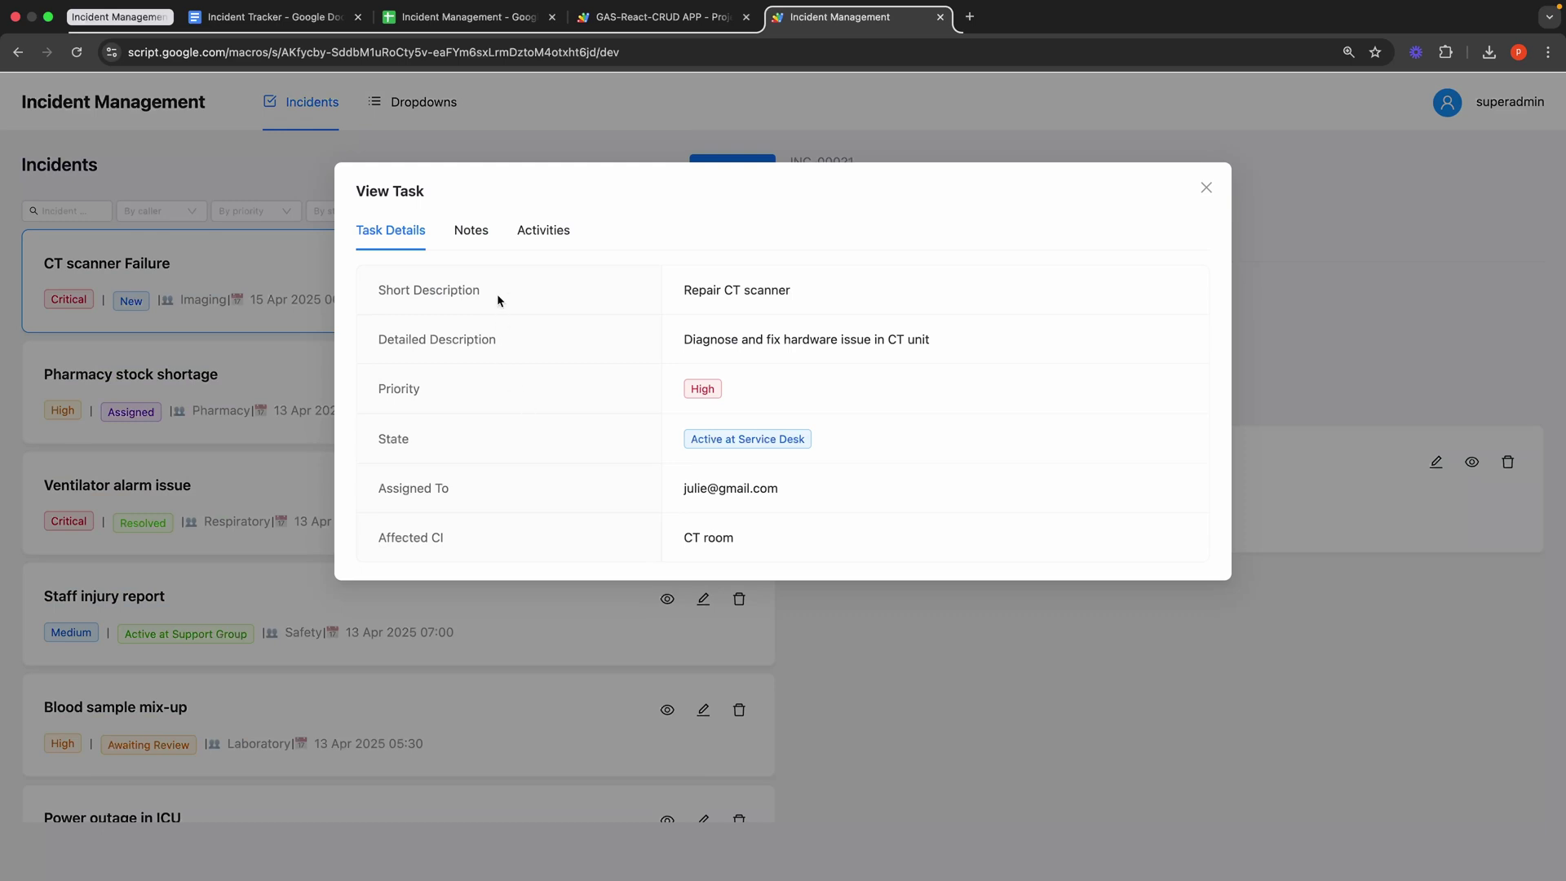
Look through the task's Notes and Activity history before returning to its details
left_click(473, 232)
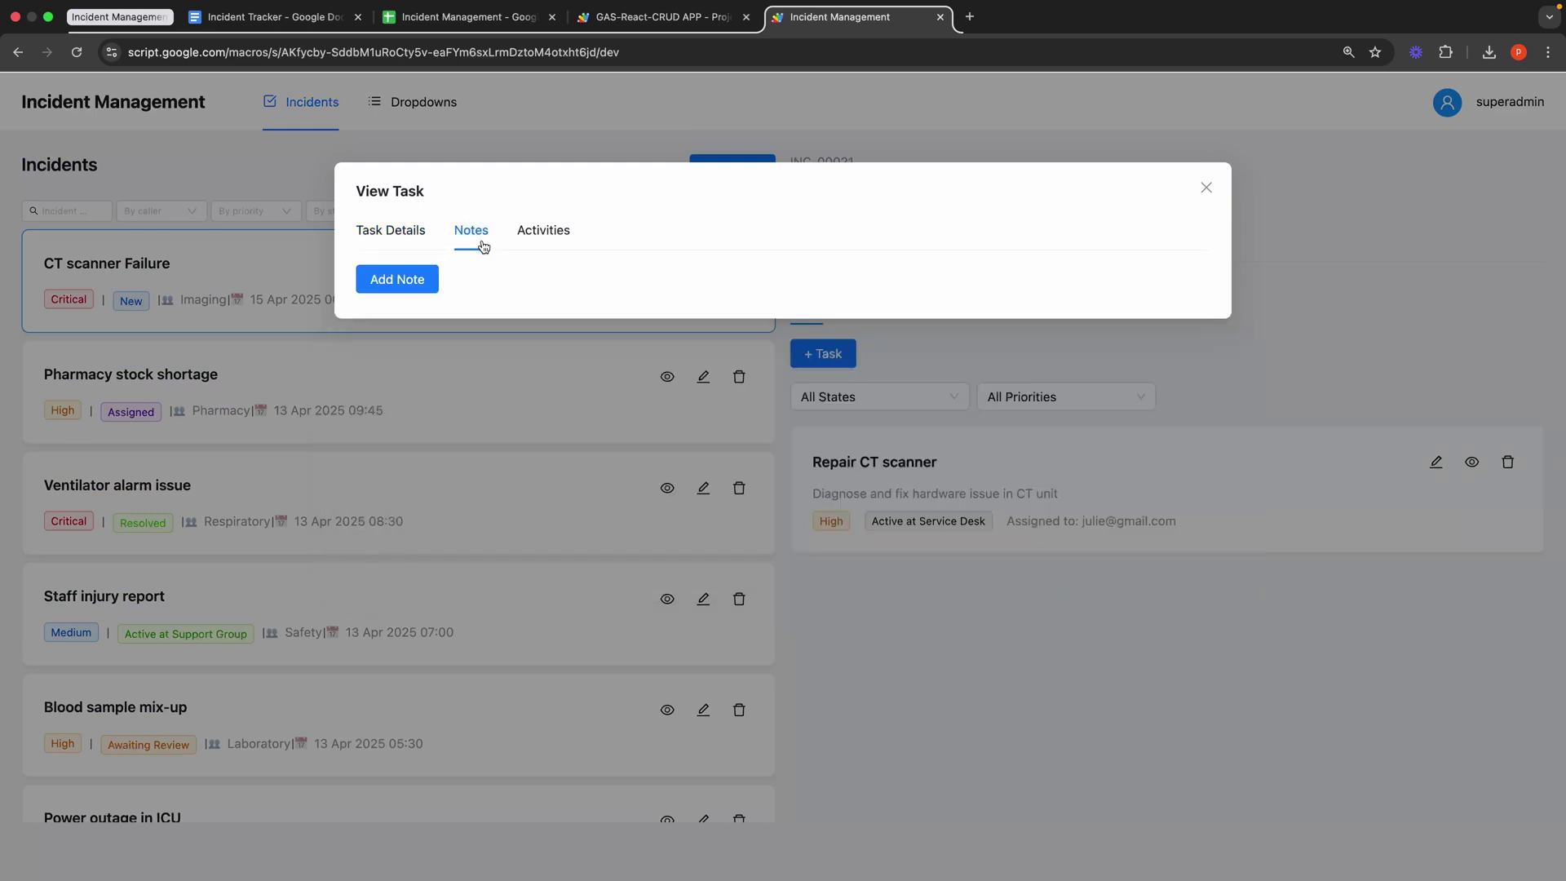
left_click(542, 231)
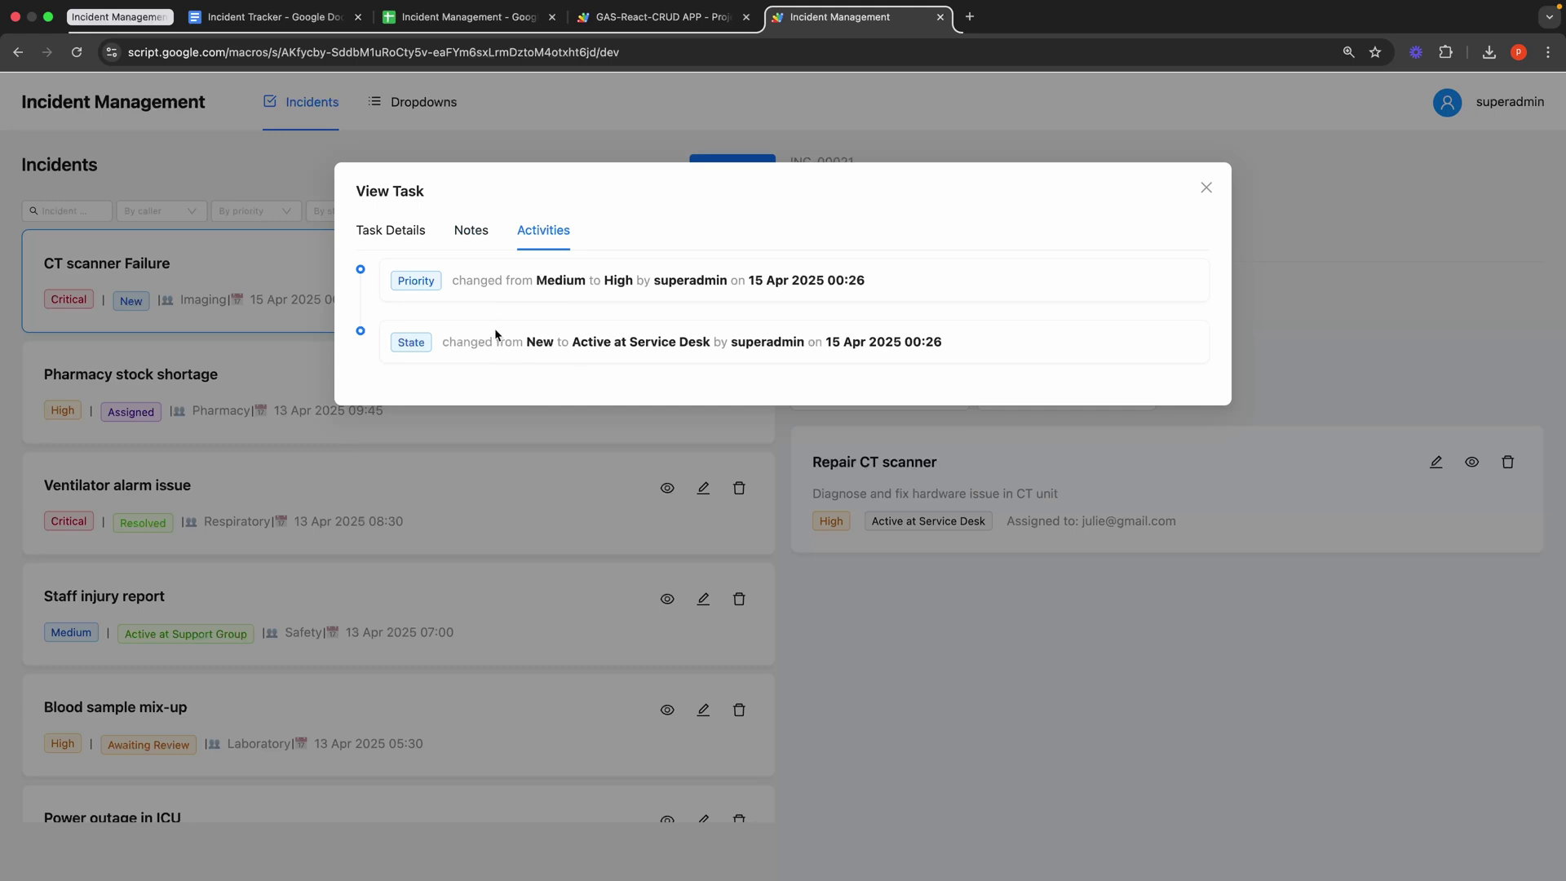
left_click_drag(438, 283, 432, 343)
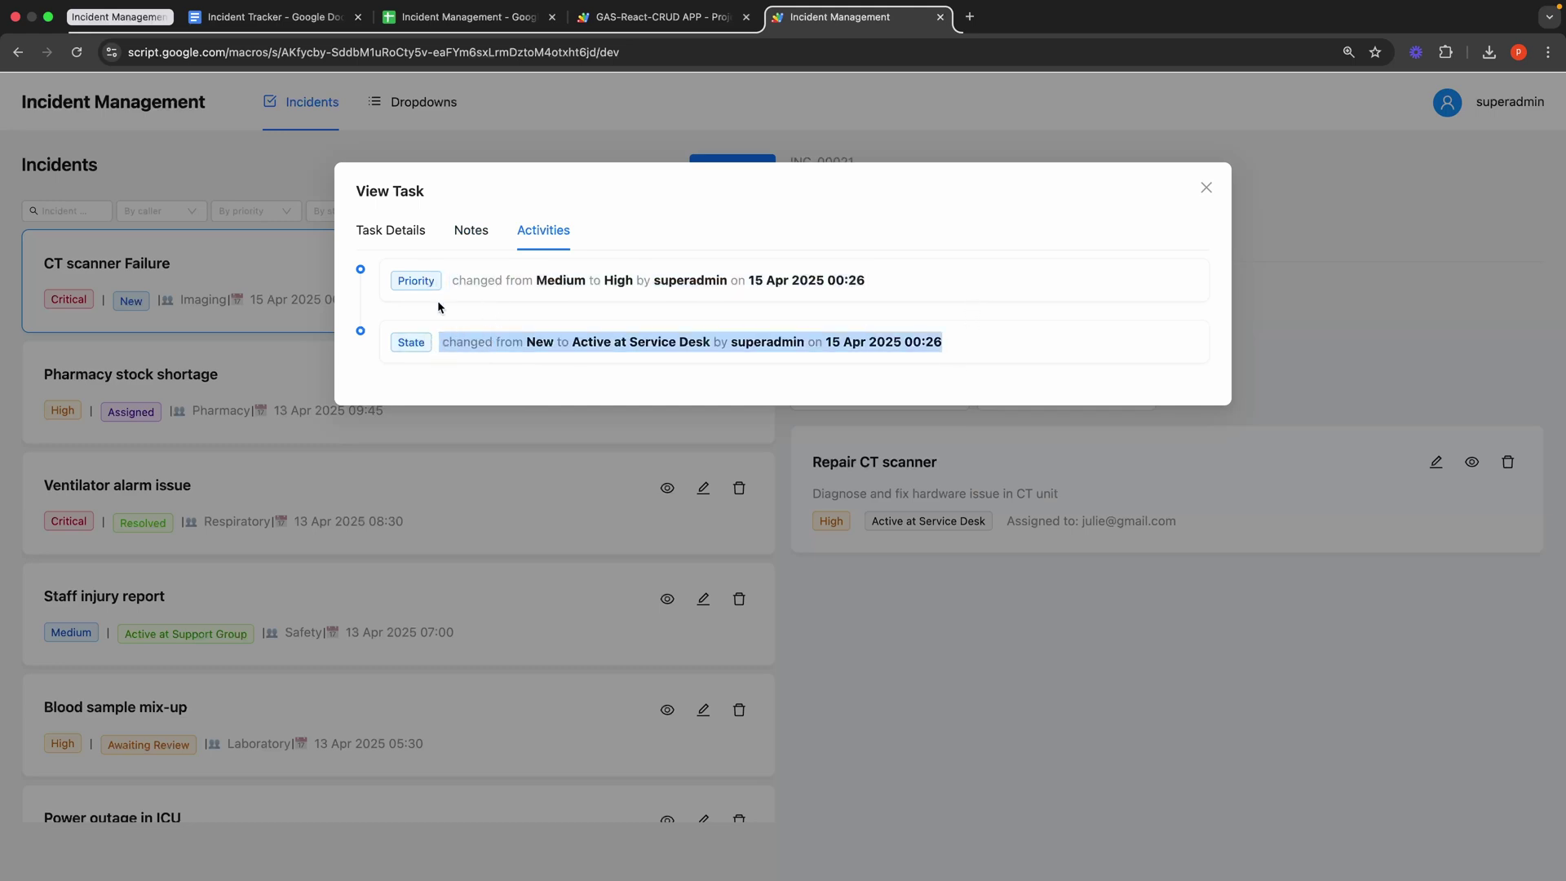
left_click(412, 235)
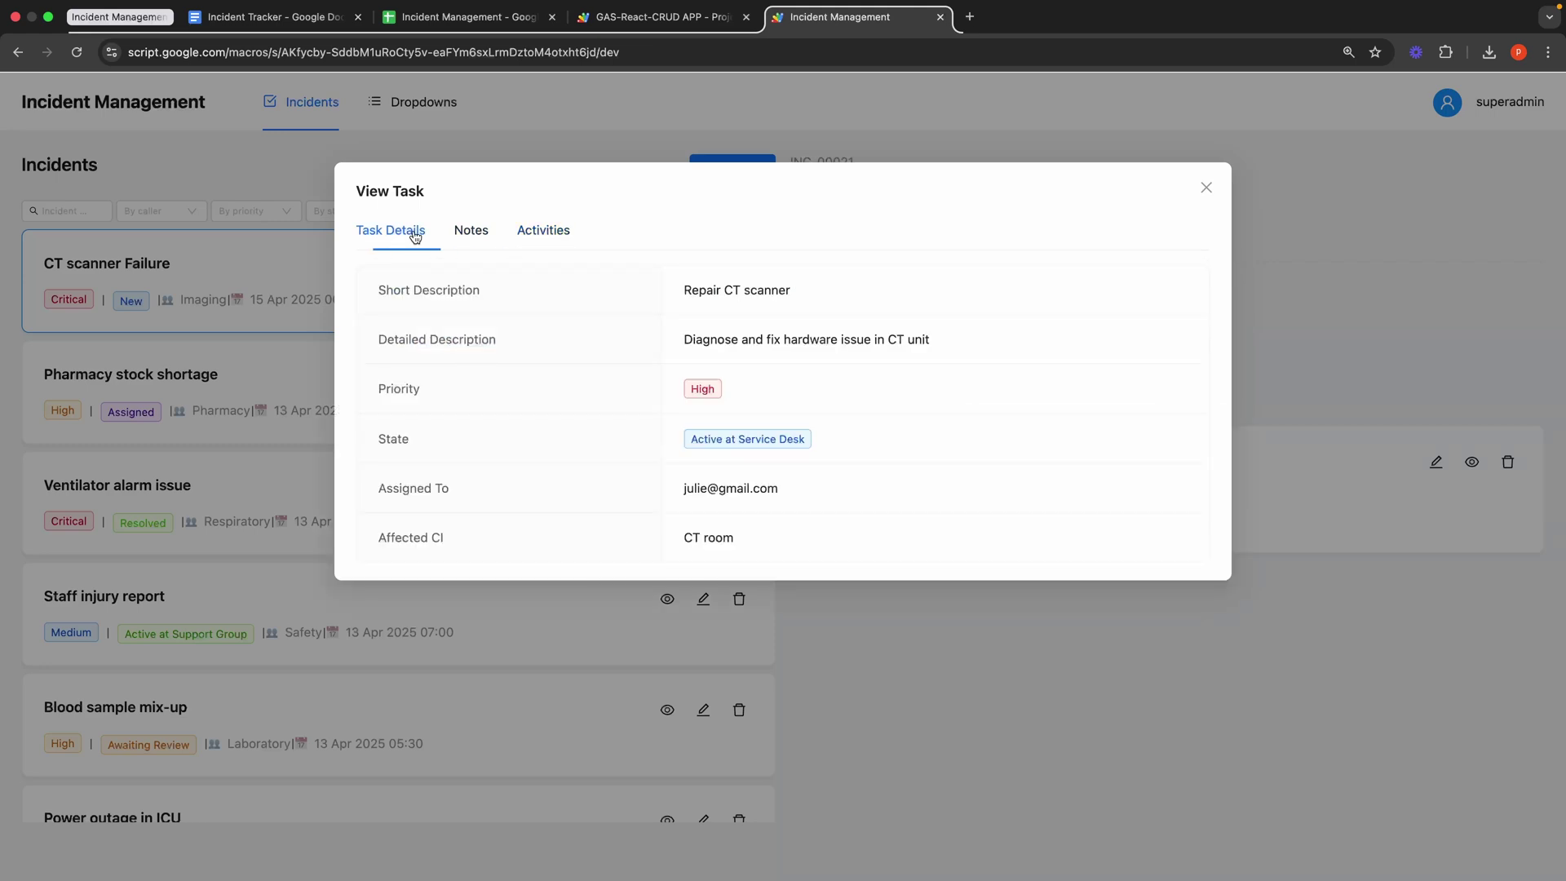
Add the note 'Repair underway' to the task, then close the task view
left_click(463, 236)
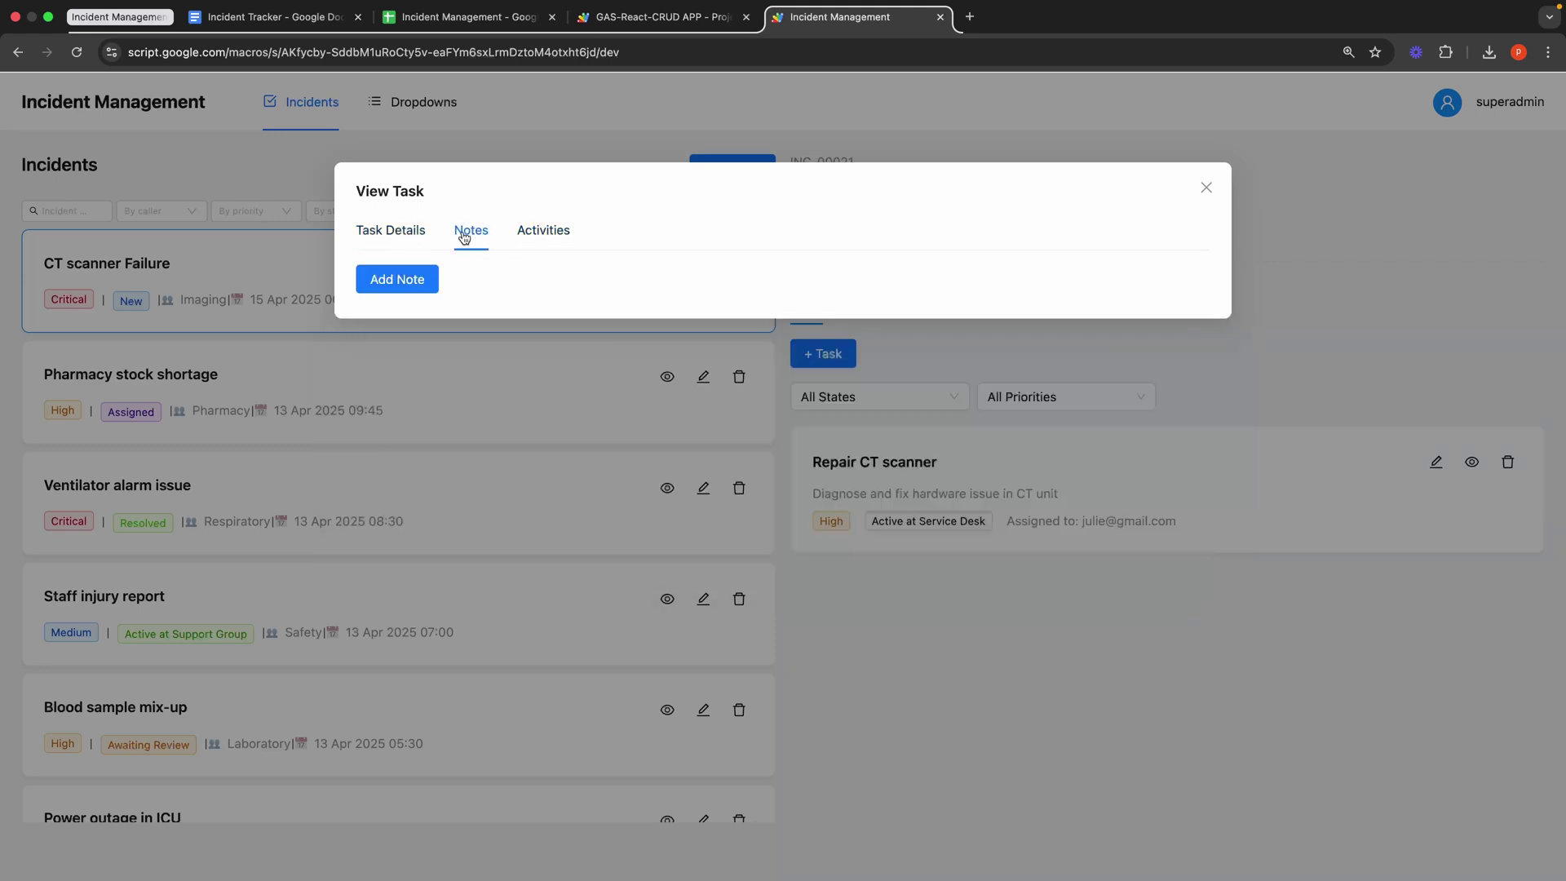
left_click(400, 277)
type("Repair underway")
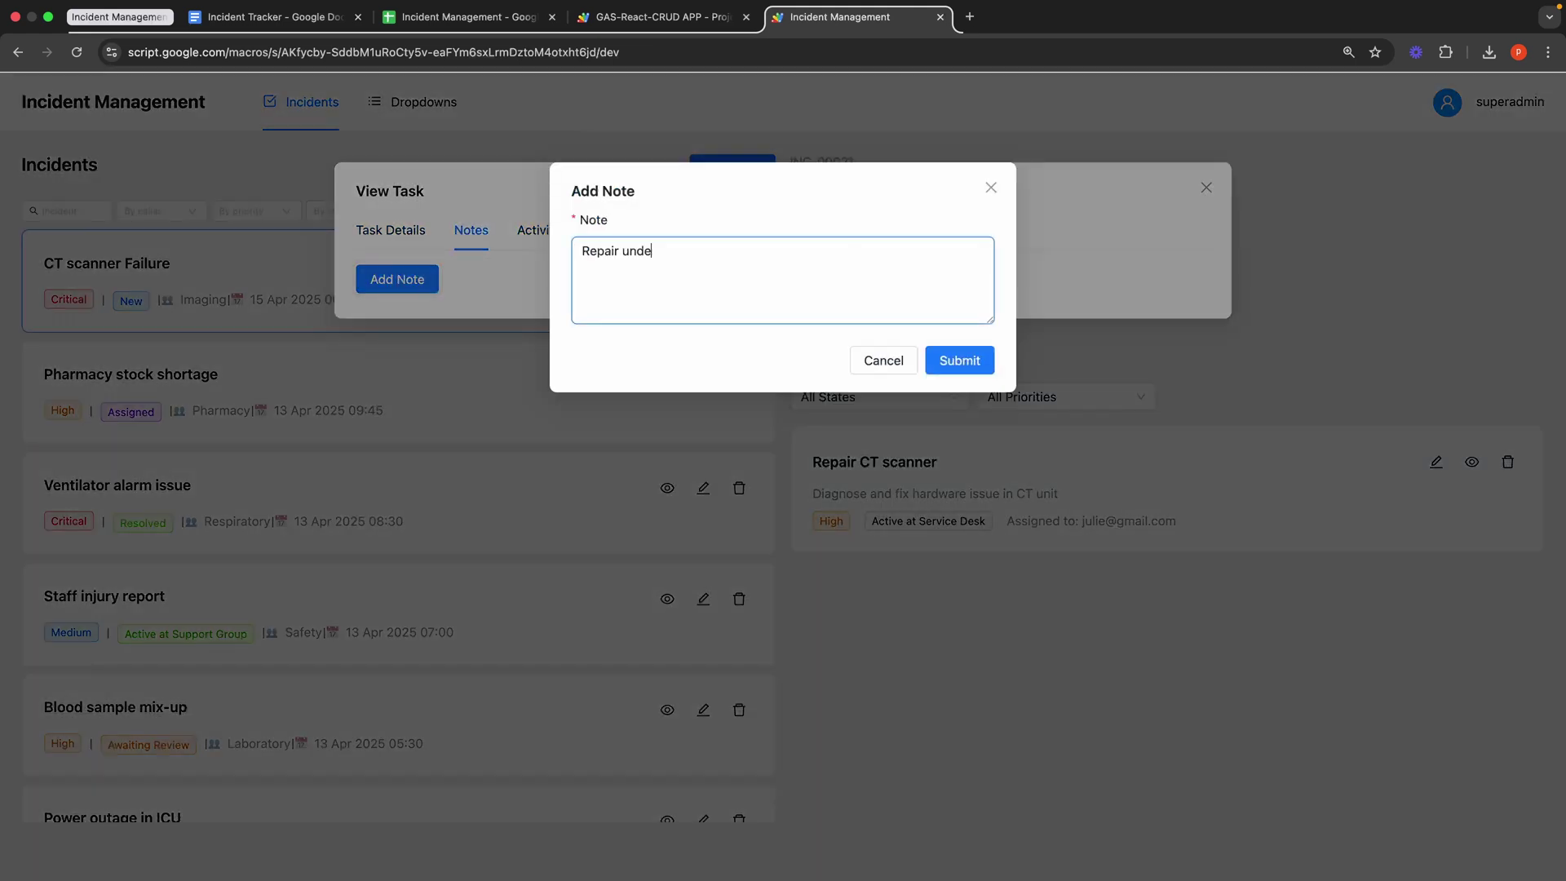
left_click(964, 369)
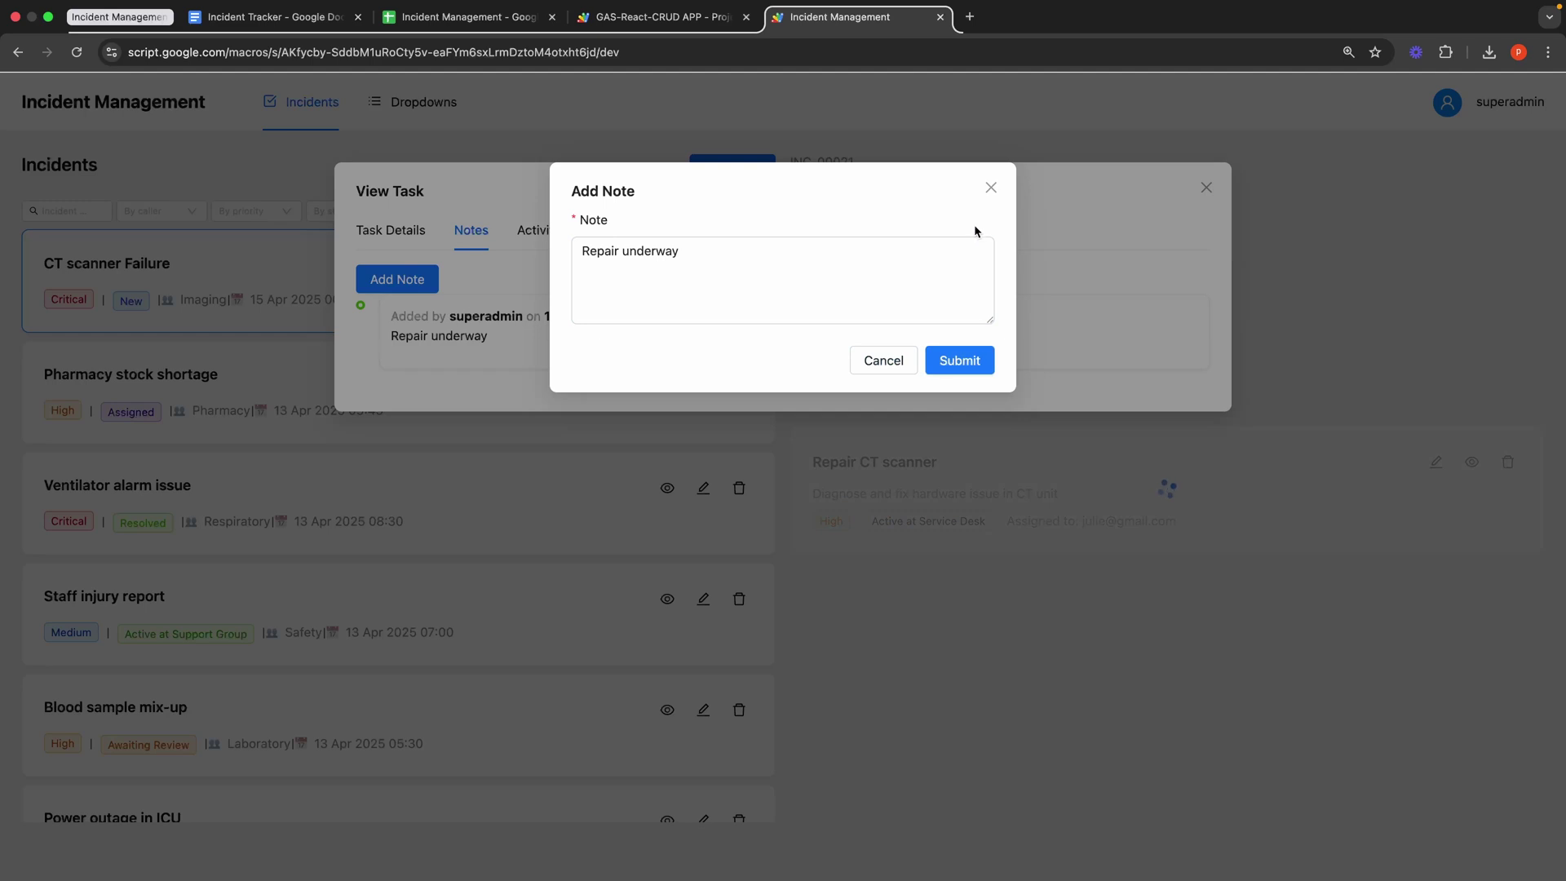
left_click(990, 192)
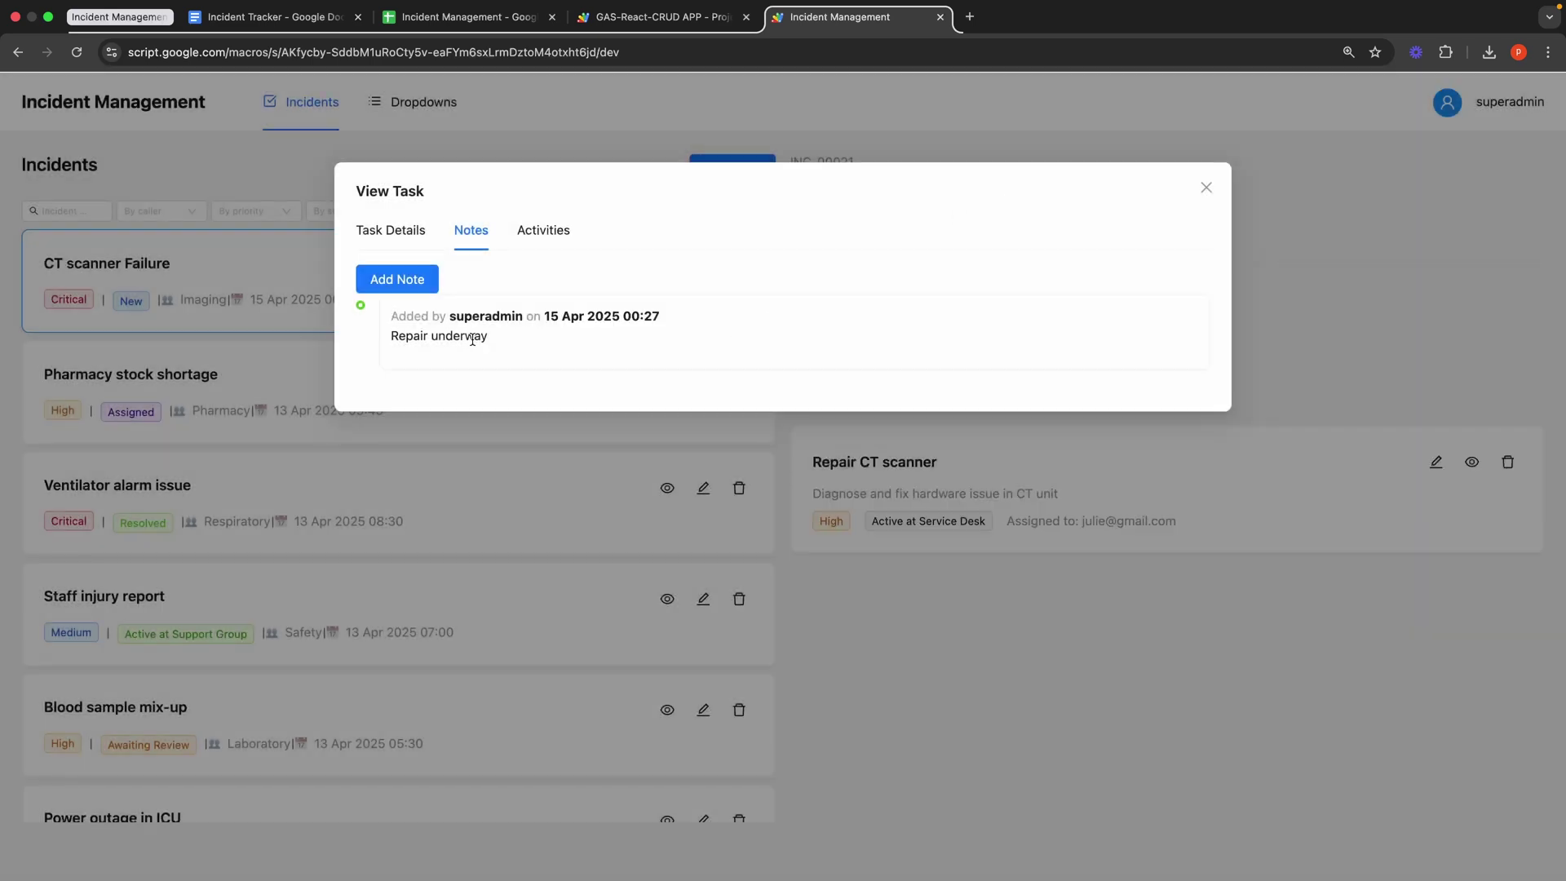
left_click_drag(490, 339, 359, 311)
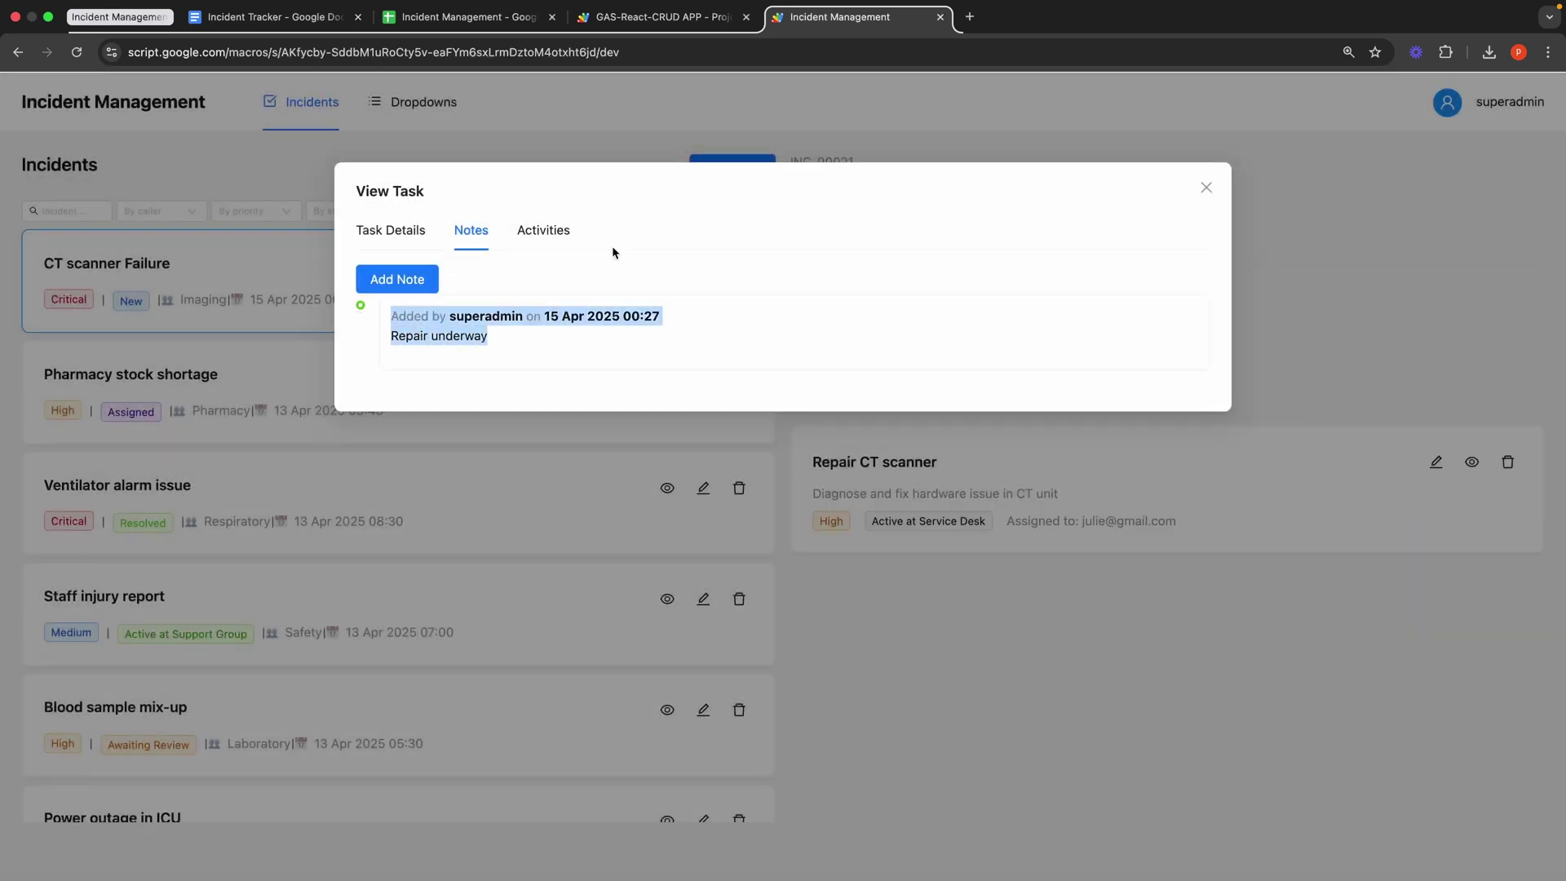
left_click(561, 240)
left_click(368, 243)
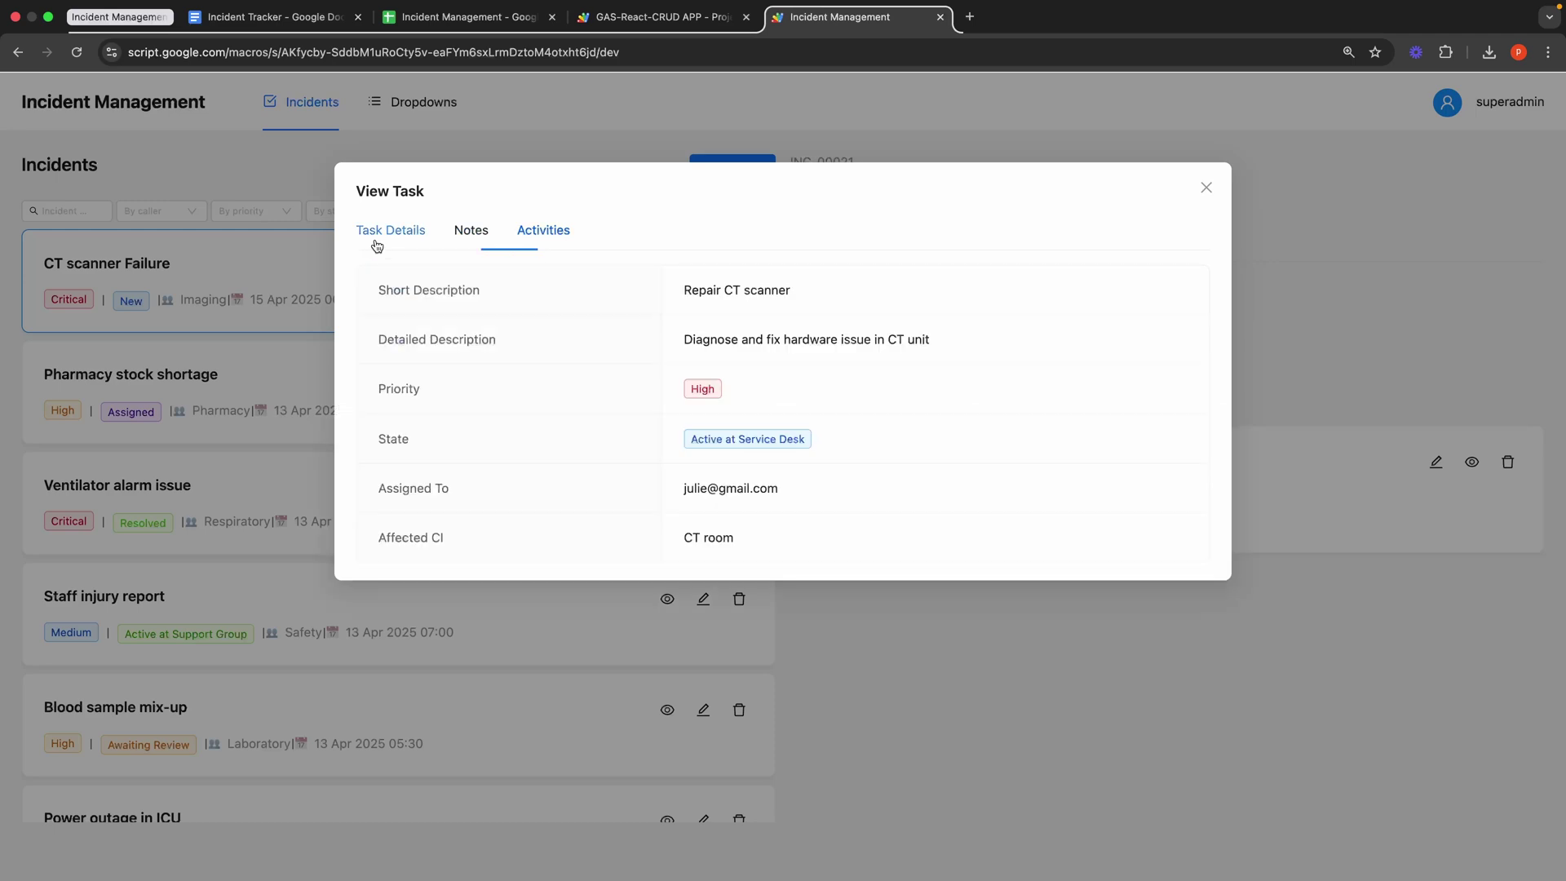
left_click(1206, 186)
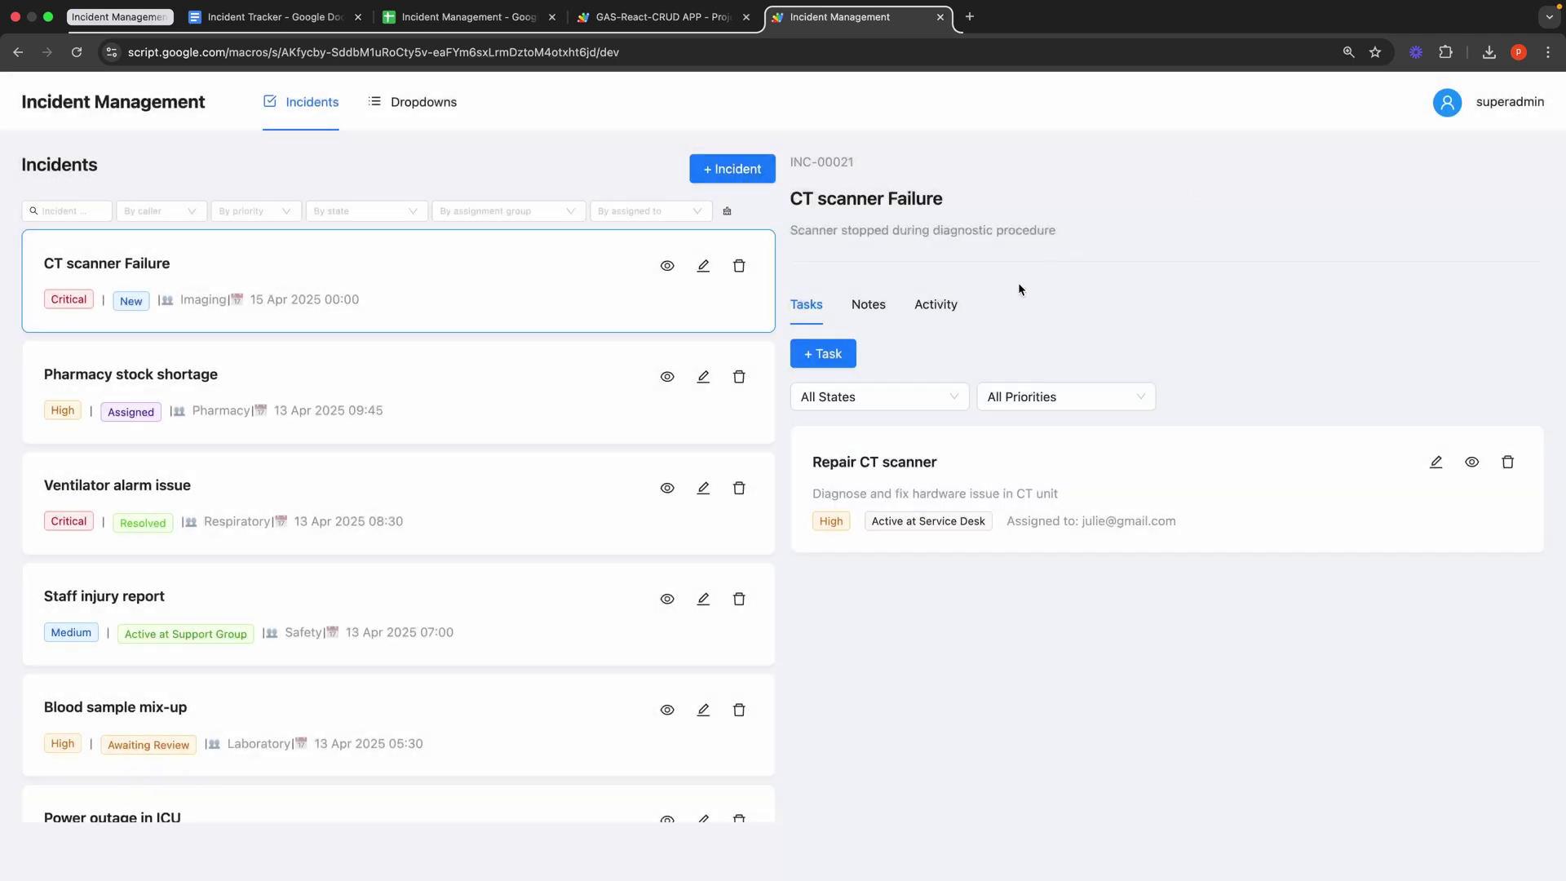
Review INC-00021's state and priority filters, Notes and Activity, then return to its Tasks list
left_click(939, 401)
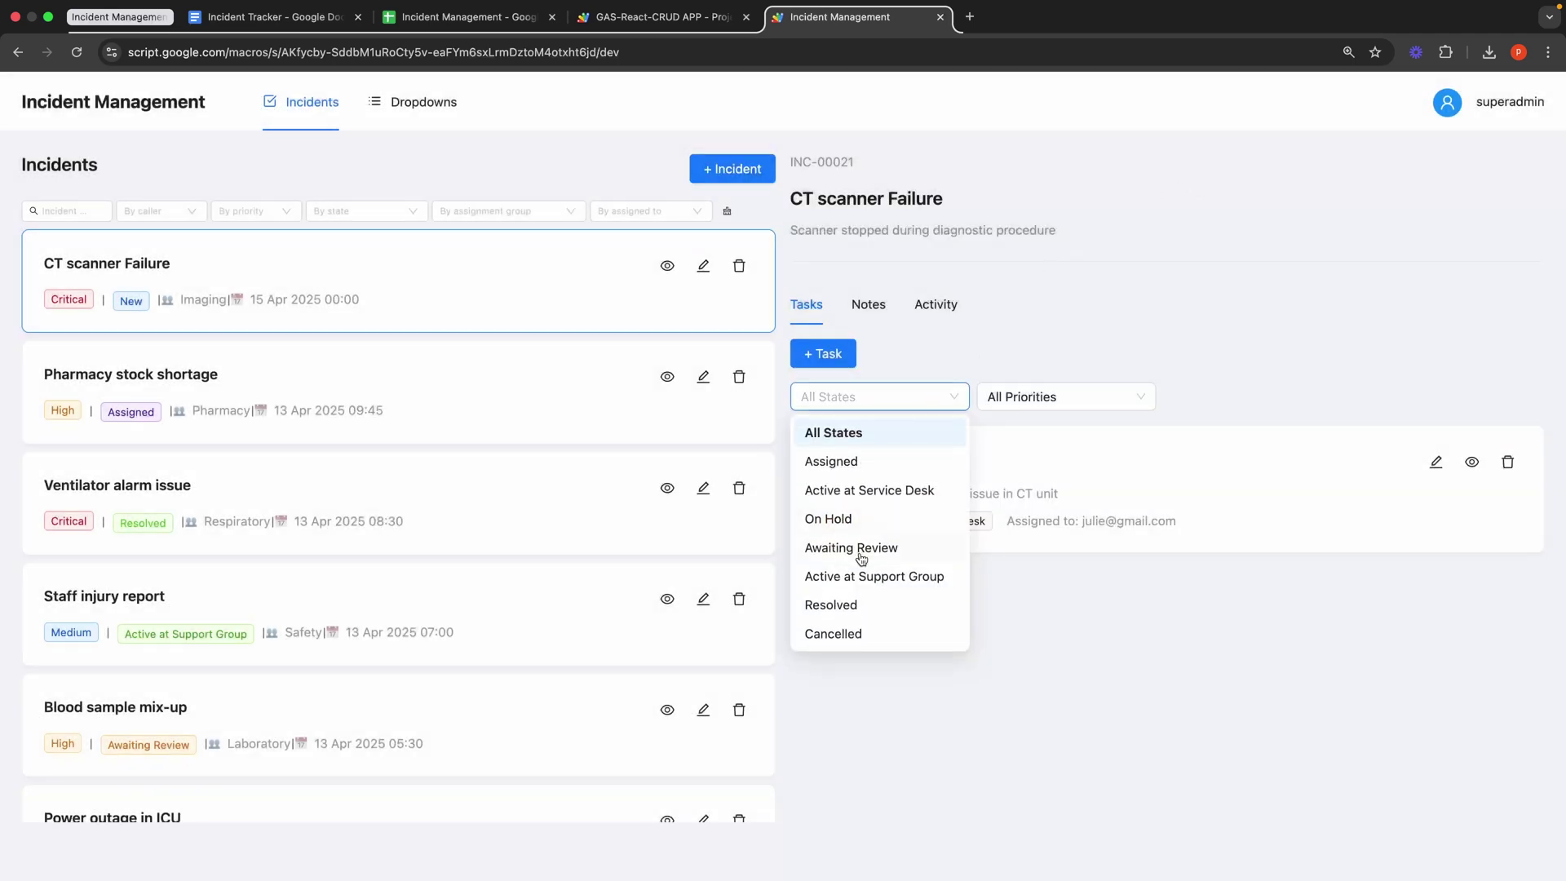
left_click(920, 429)
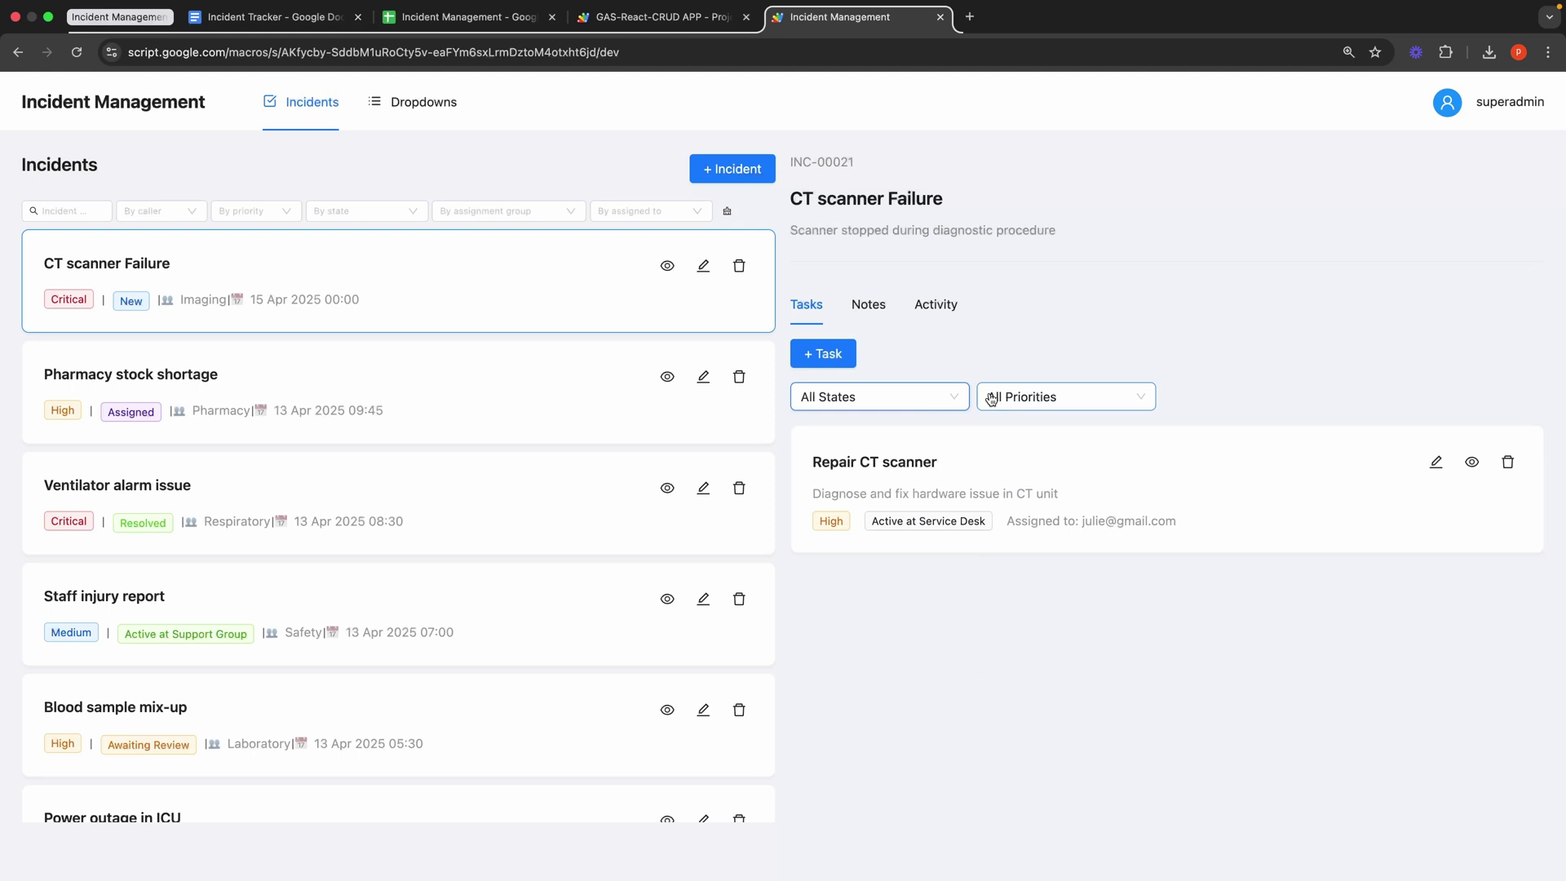
left_click(1044, 397)
left_click(1044, 397)
left_click(865, 304)
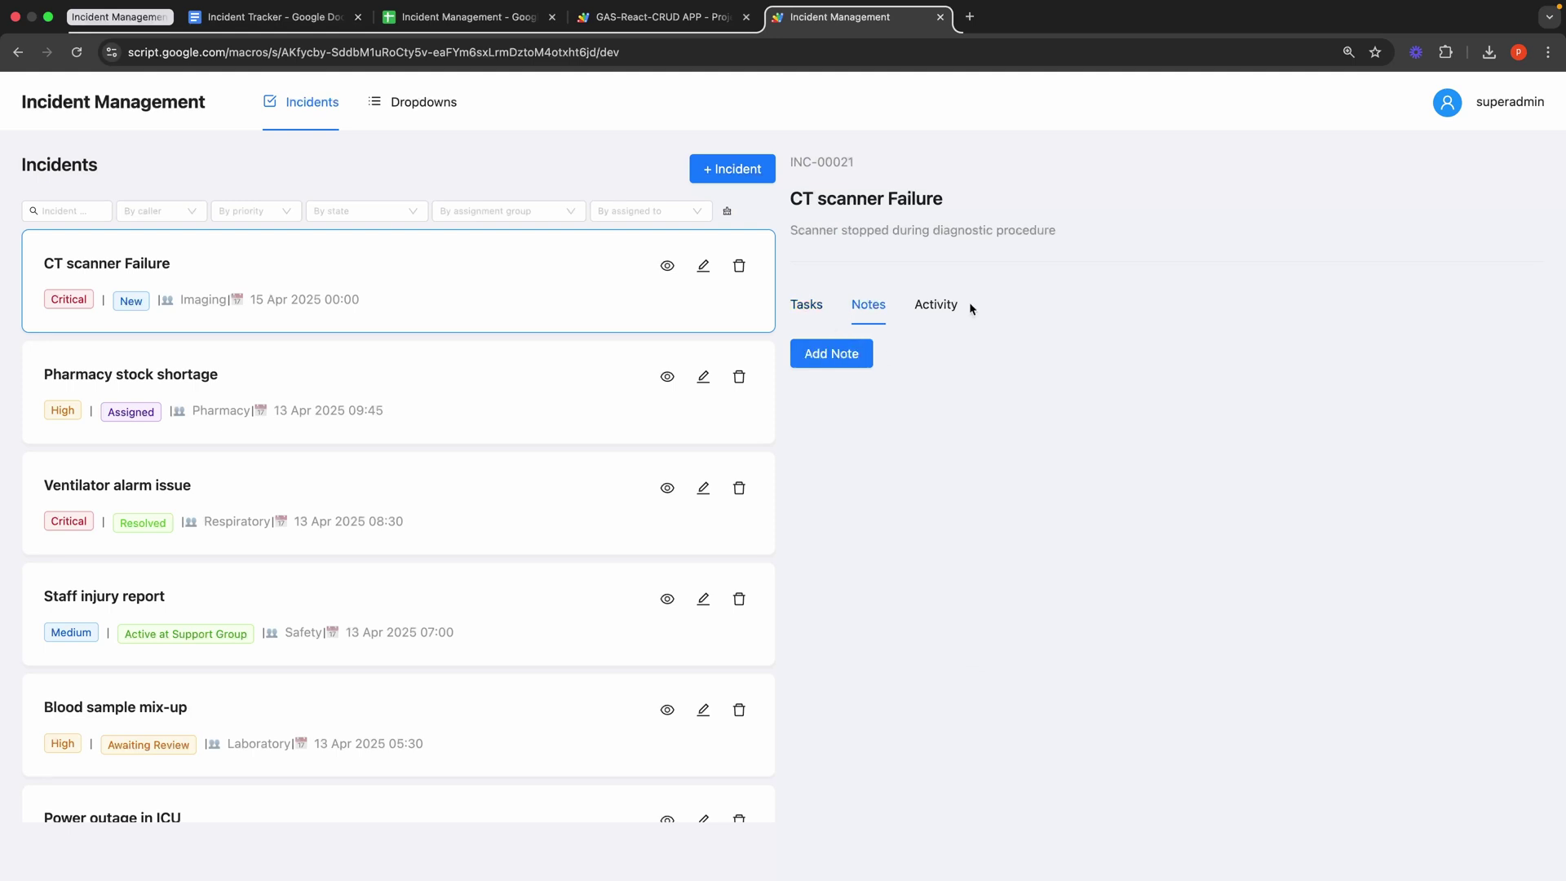
left_click(946, 306)
left_click(804, 306)
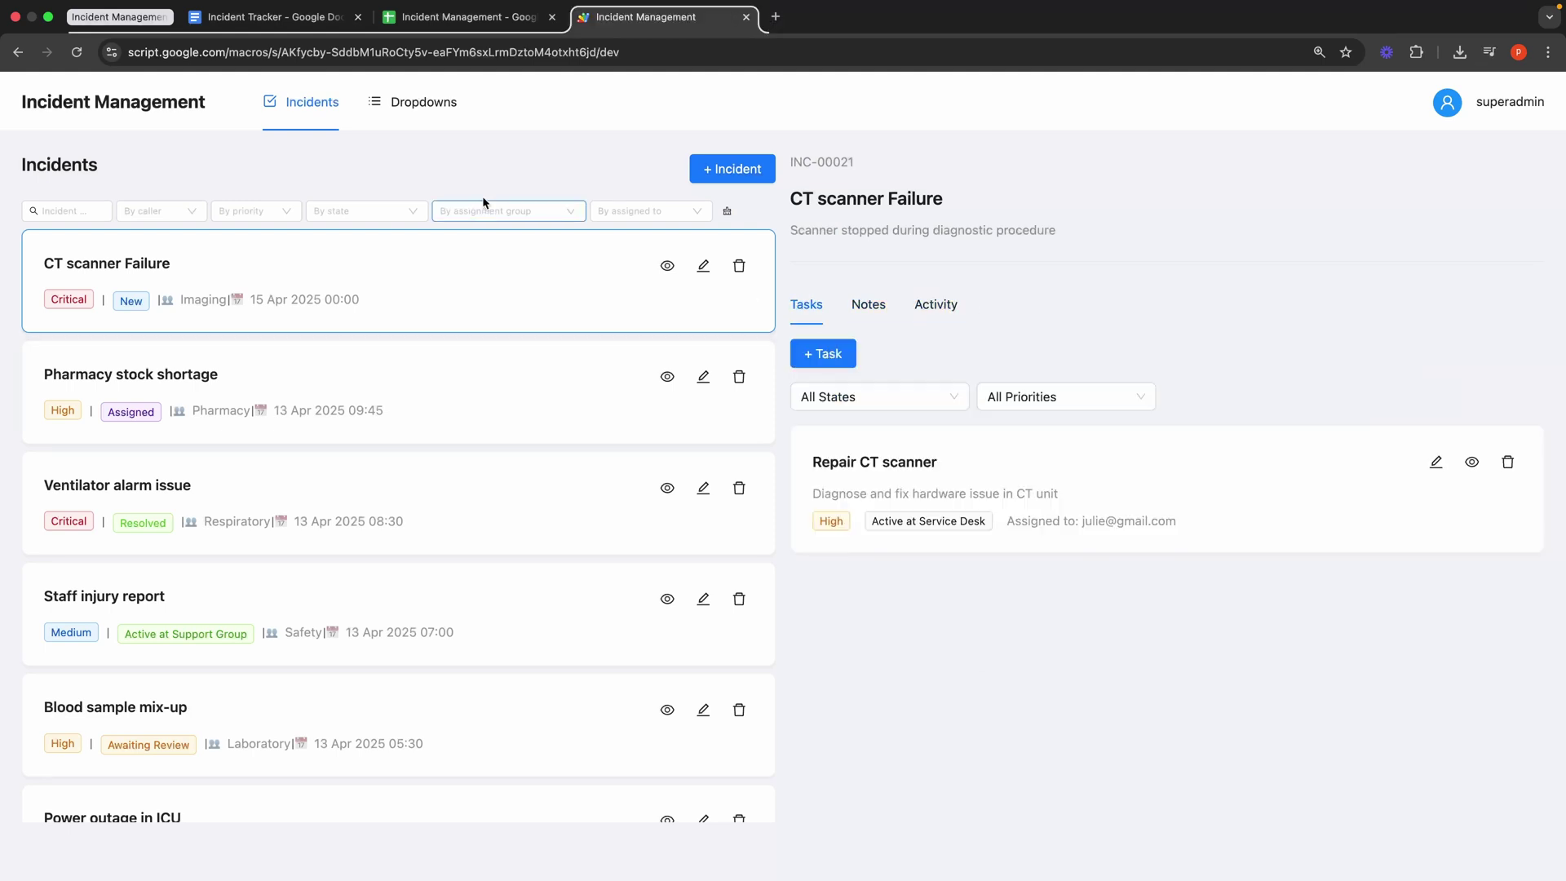
Copy the Incident Management spreadsheet with its script as 'Copy of Incident Management'
left_click(472, 25)
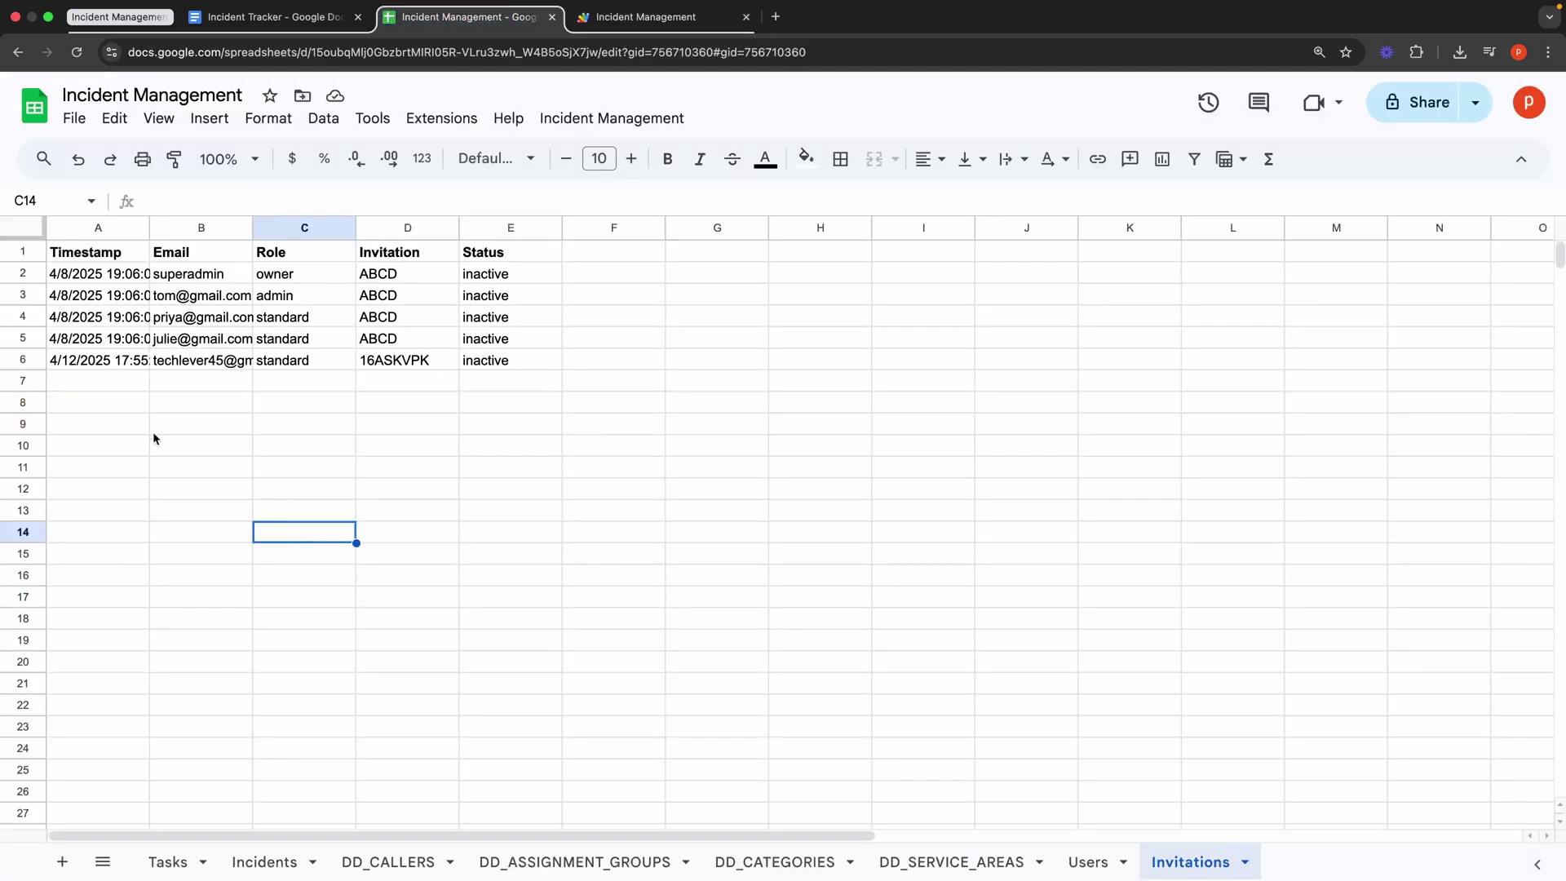
left_click(74, 128)
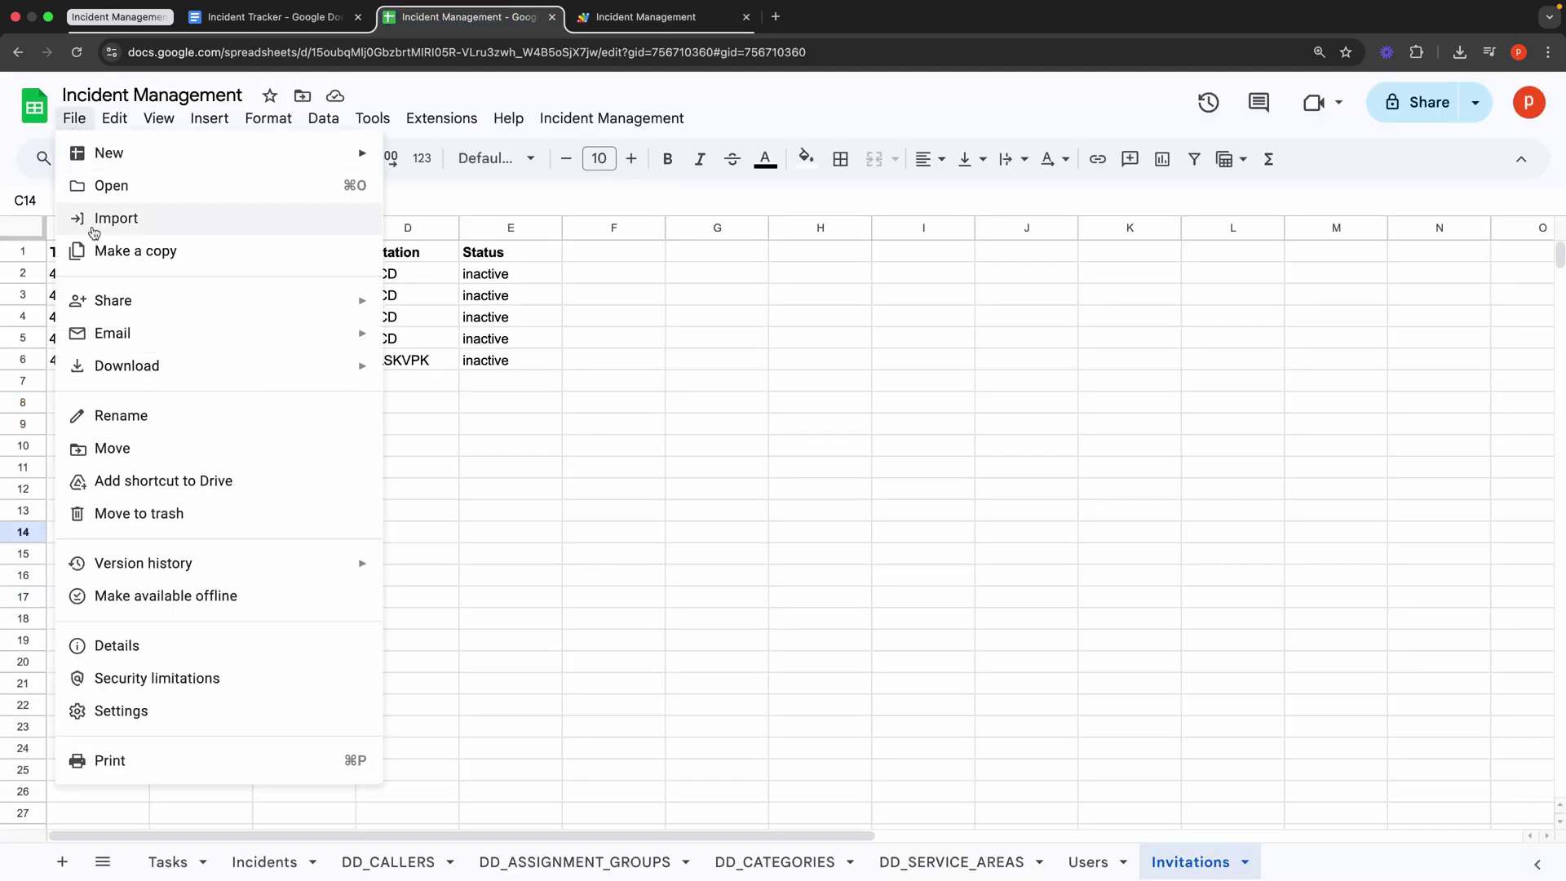
left_click(111, 263)
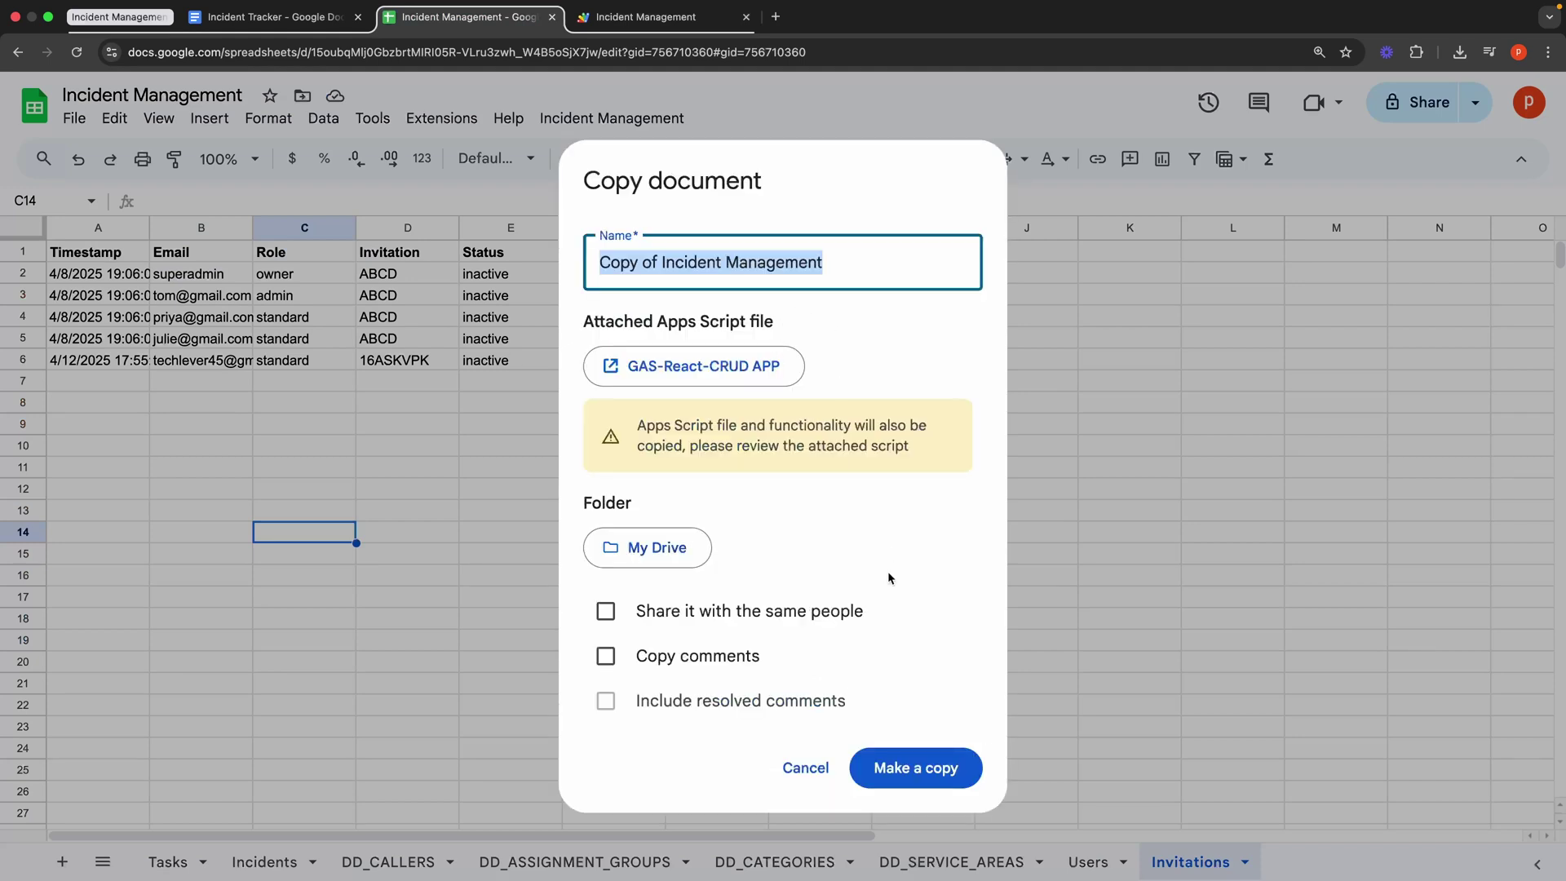
left_click(907, 776)
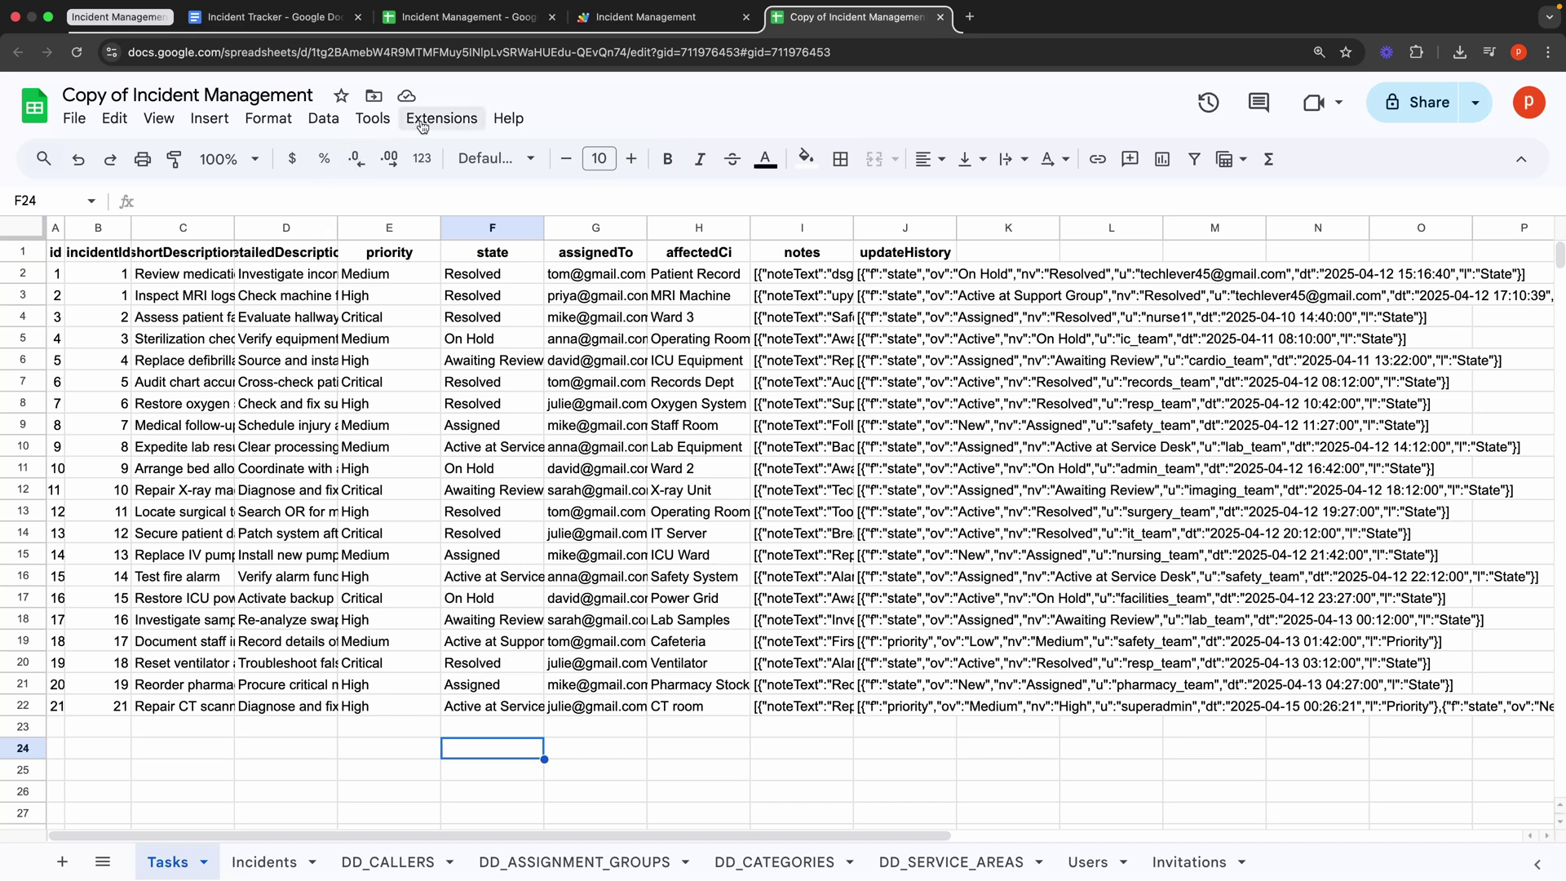
left_click(441, 118)
Deploy the copy's script as a new web app described 'version1', executing as me, accessible only to myself
left_click(446, 219)
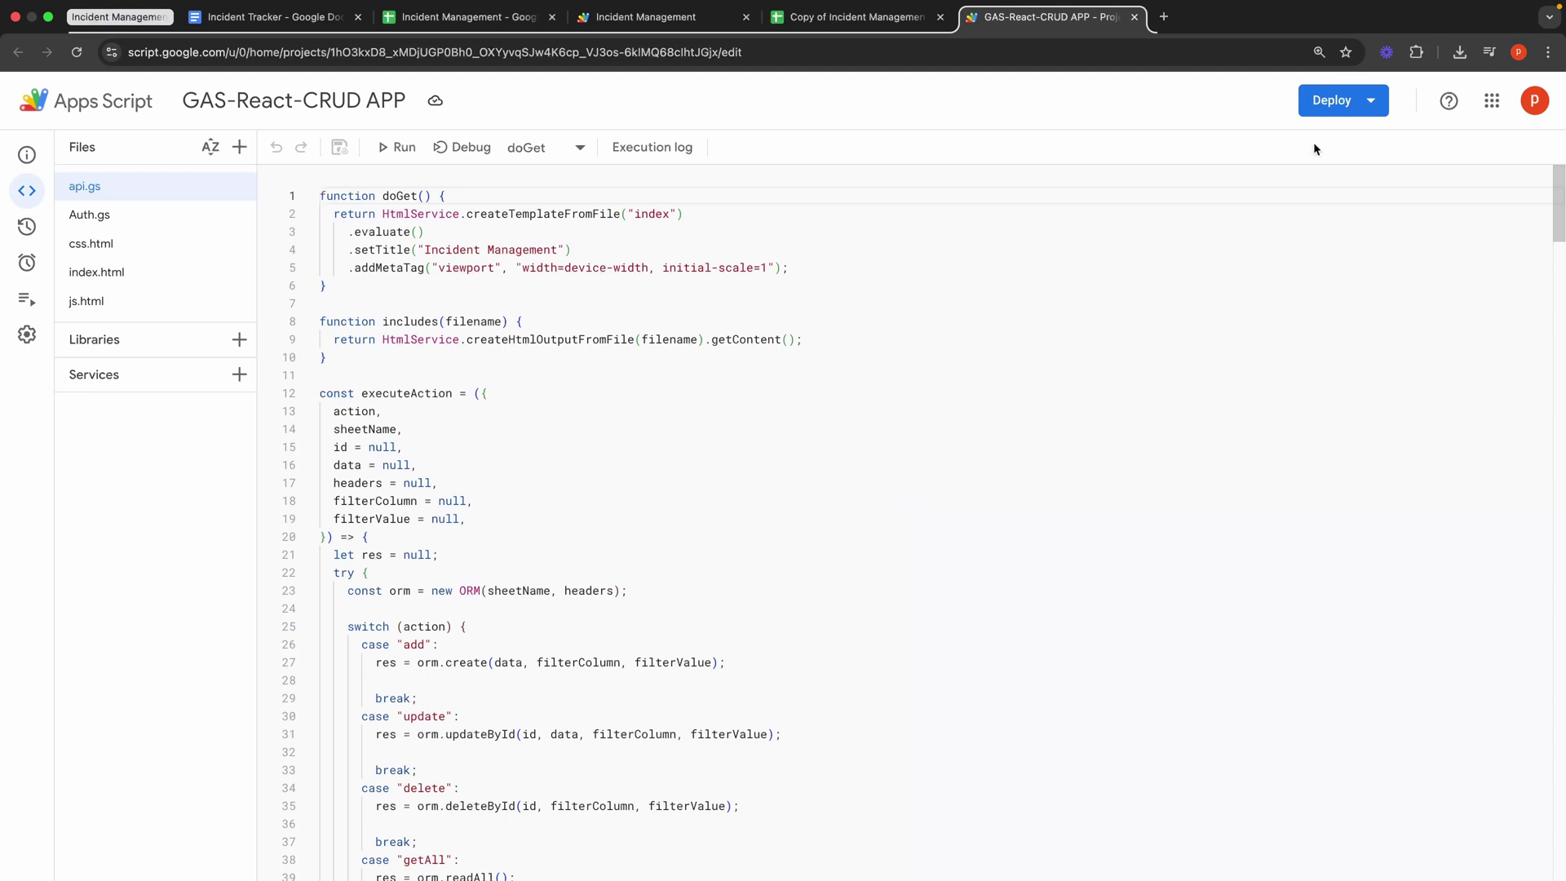
left_click(1326, 104)
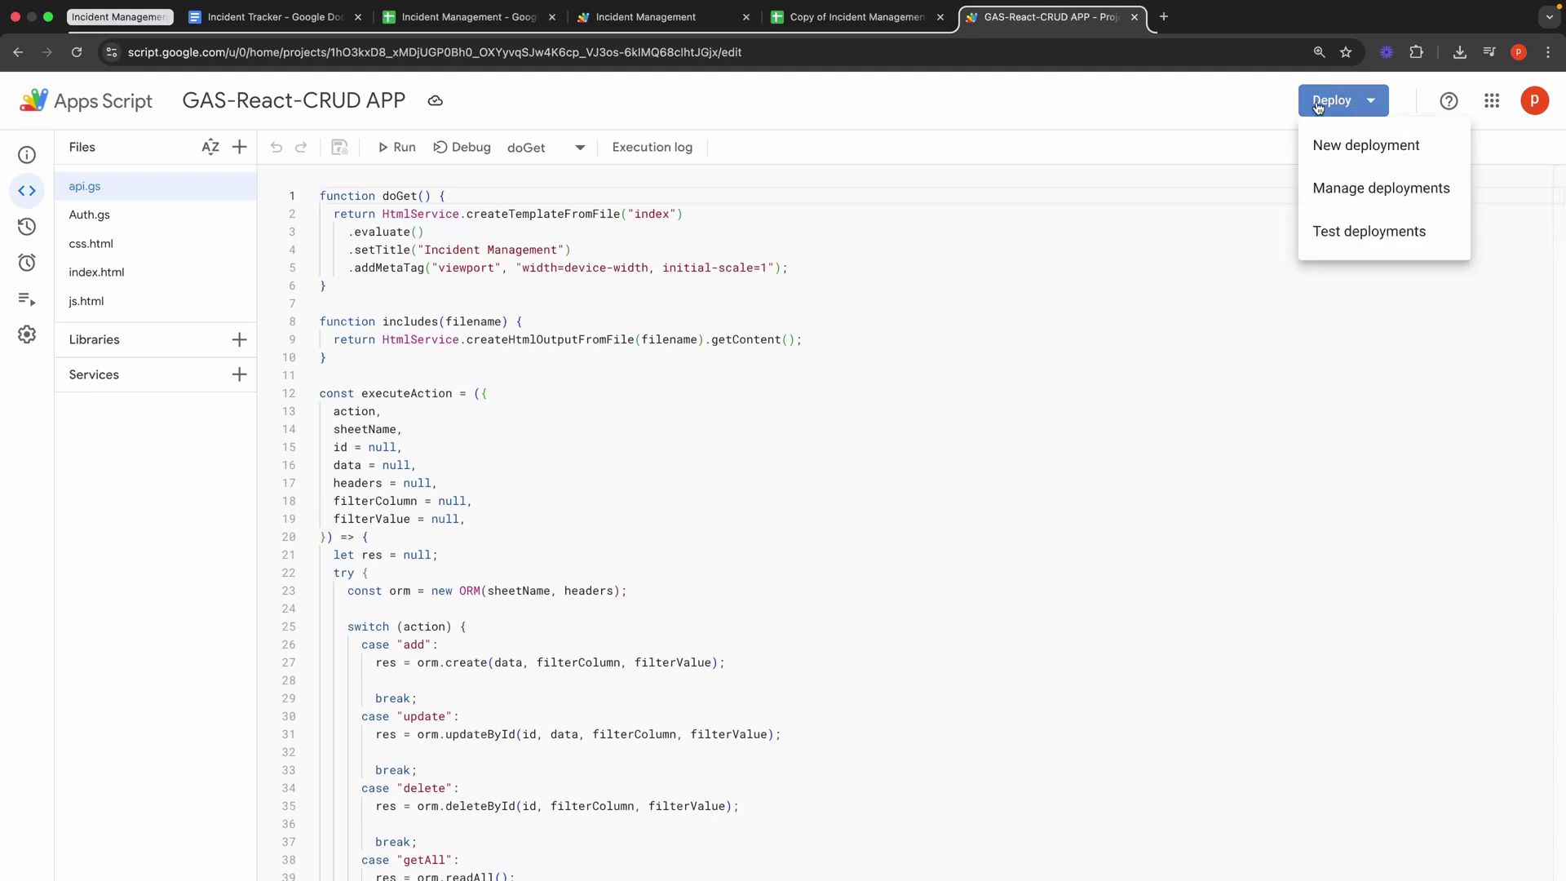
left_click(1326, 146)
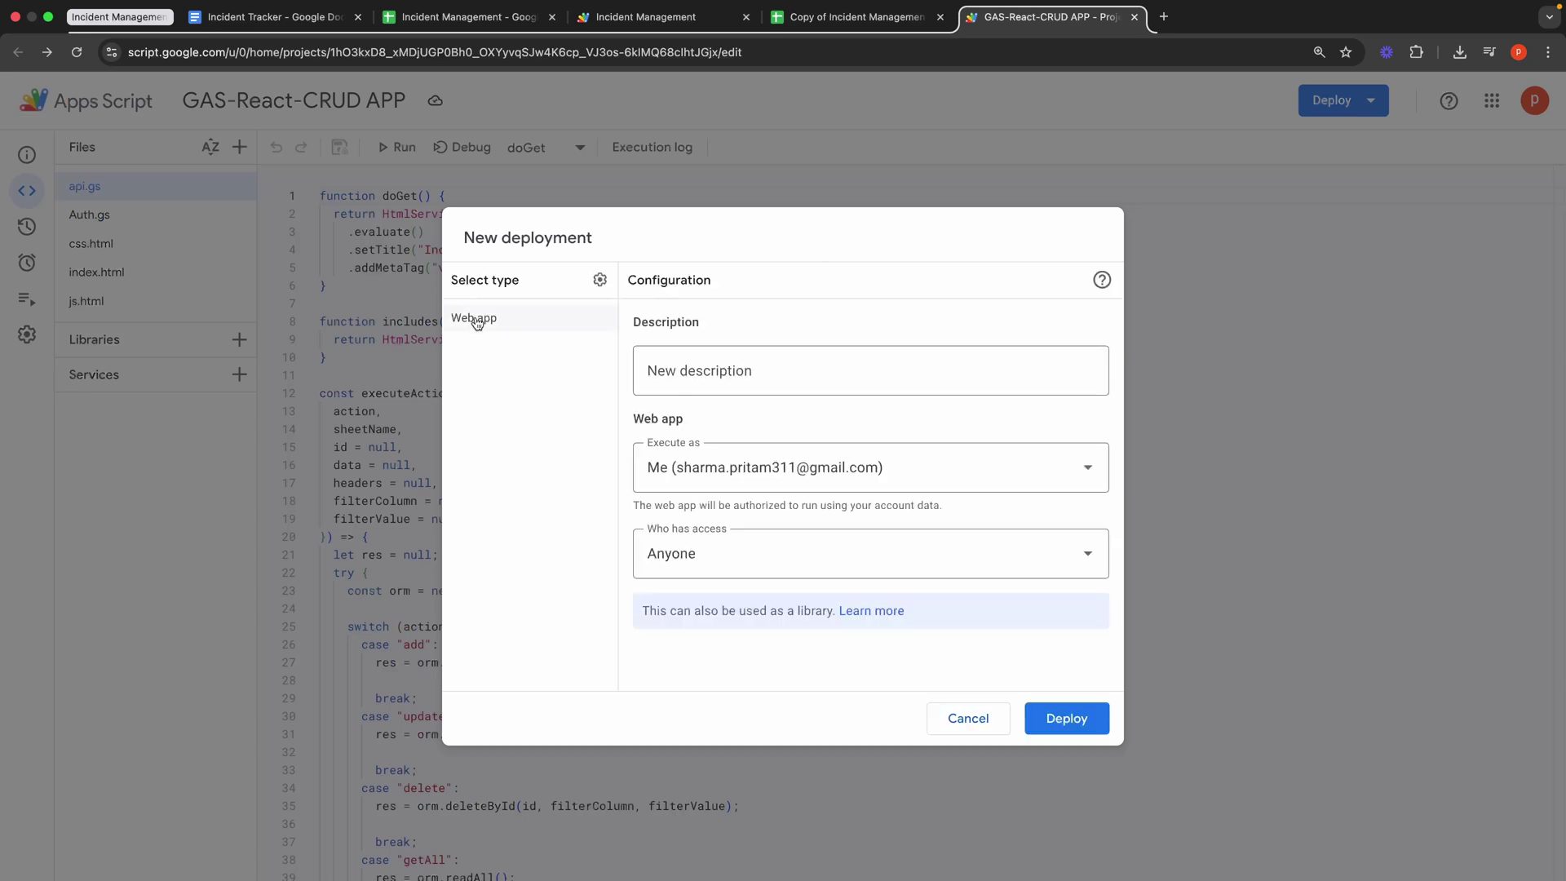
left_click(656, 362)
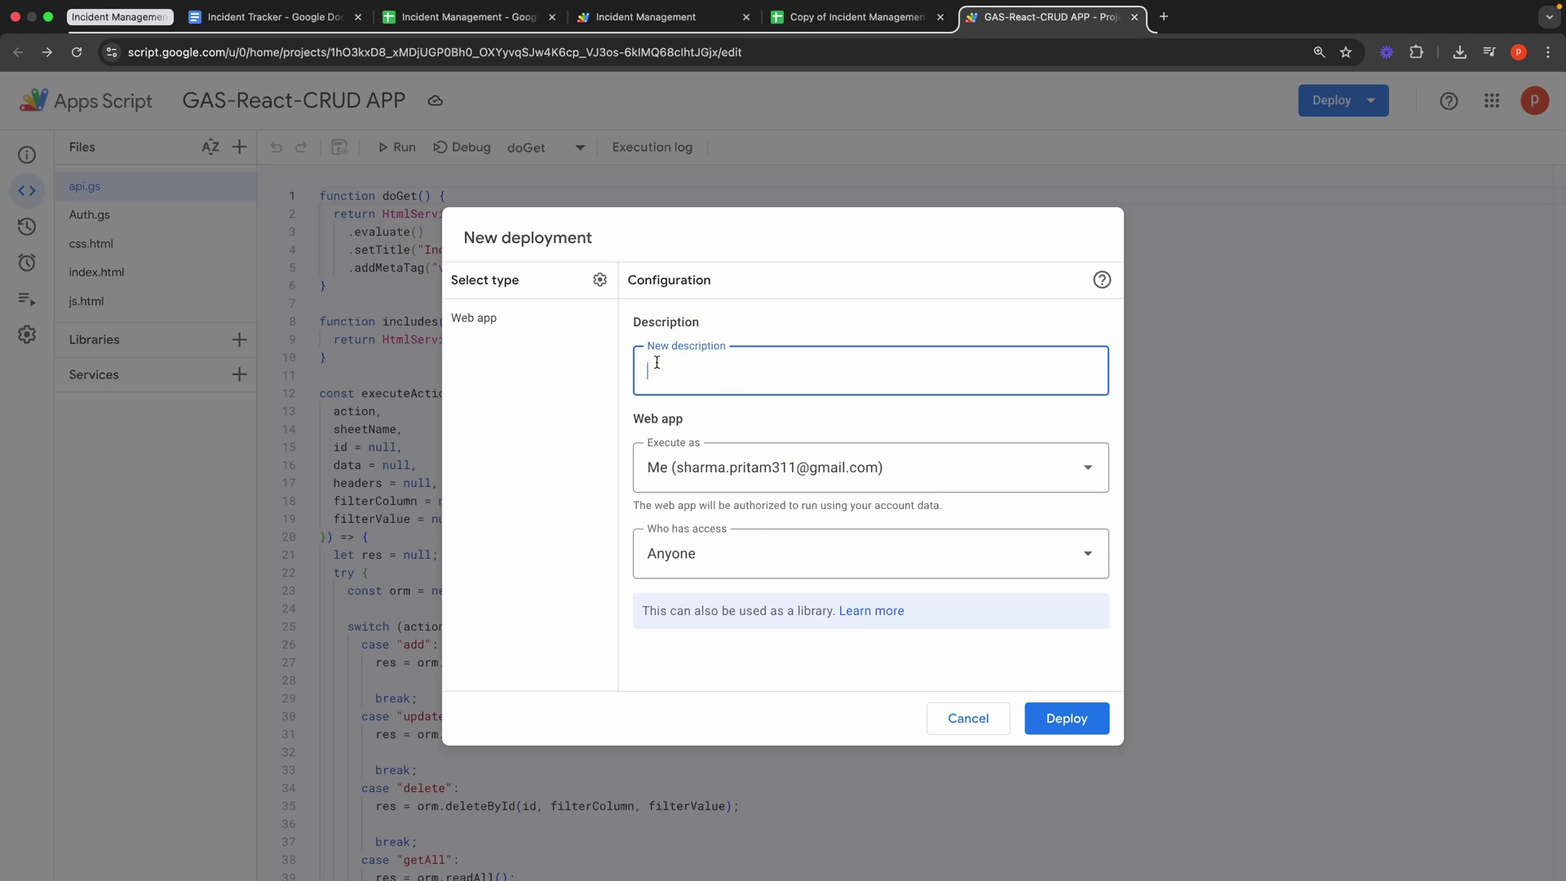
type("version1")
left_click(902, 463)
left_click(926, 529)
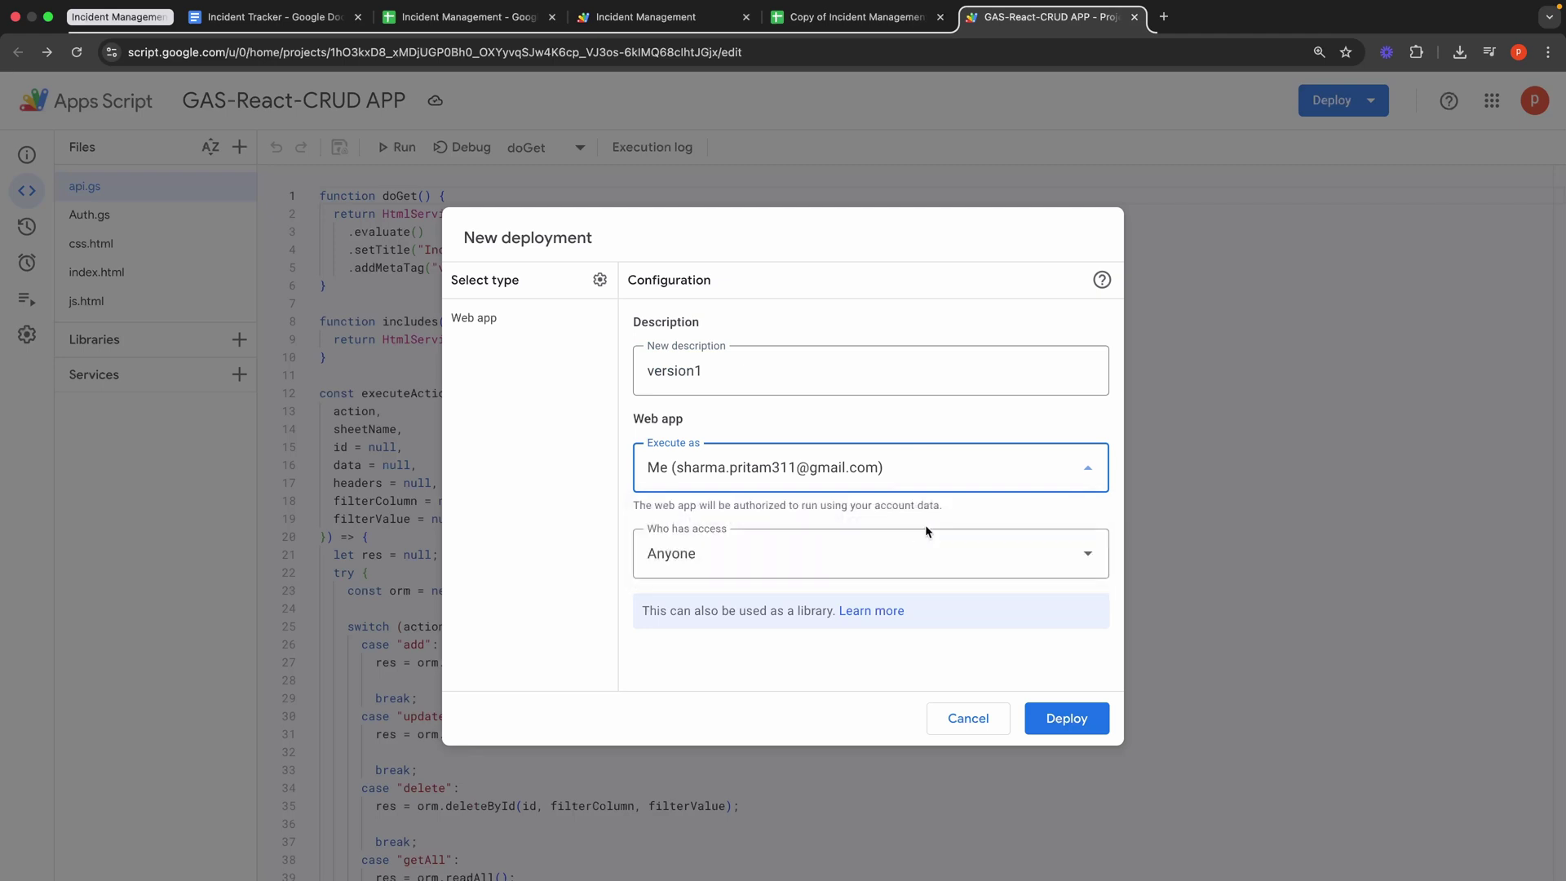
left_click(927, 535)
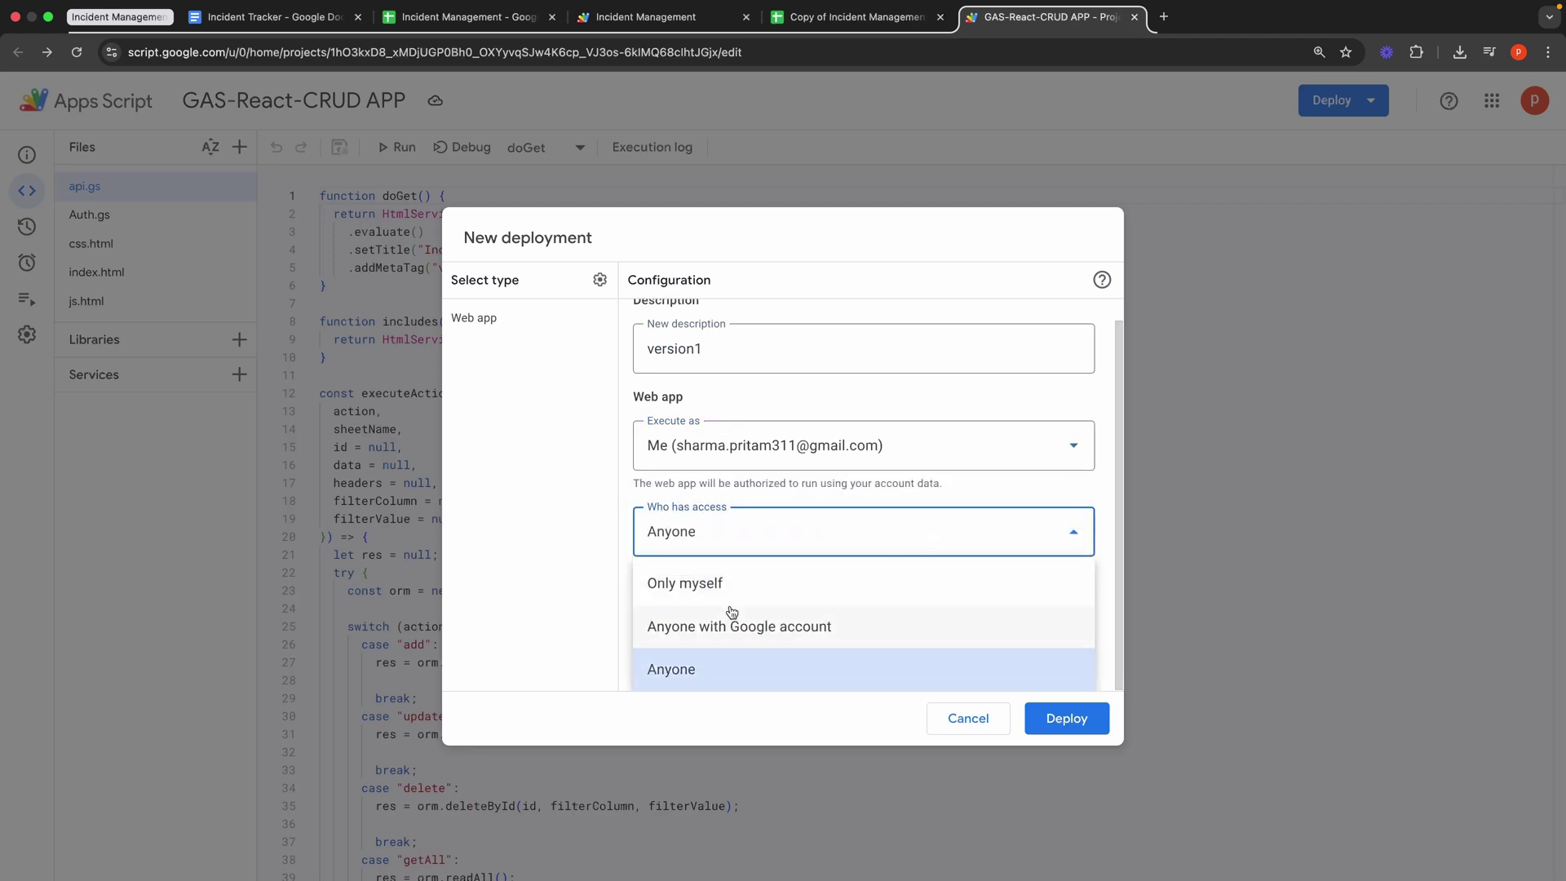
left_click(721, 583)
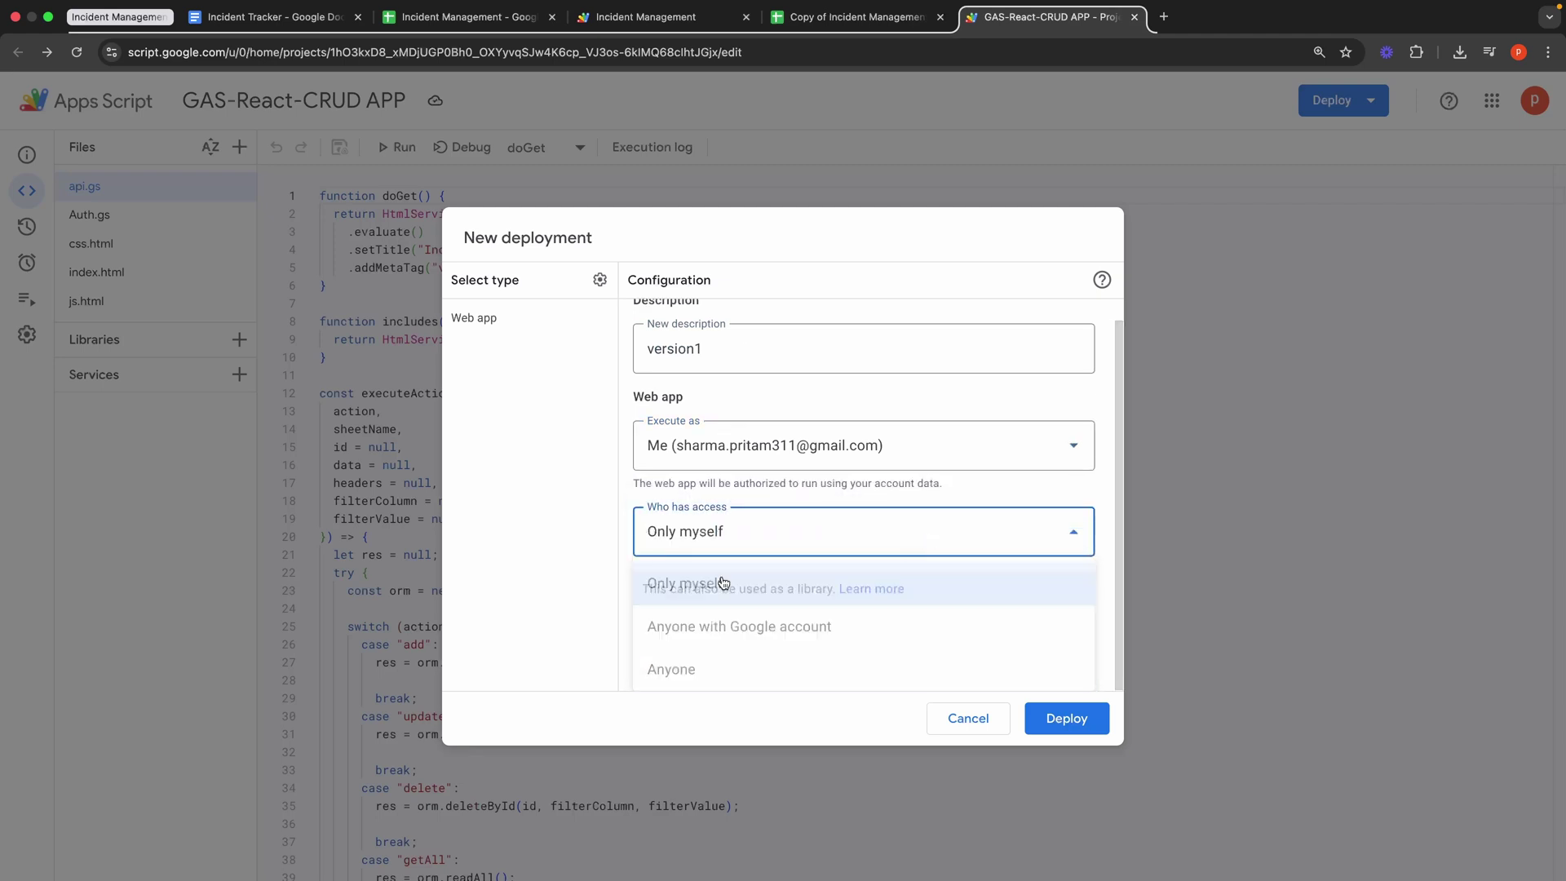
left_click(1069, 710)
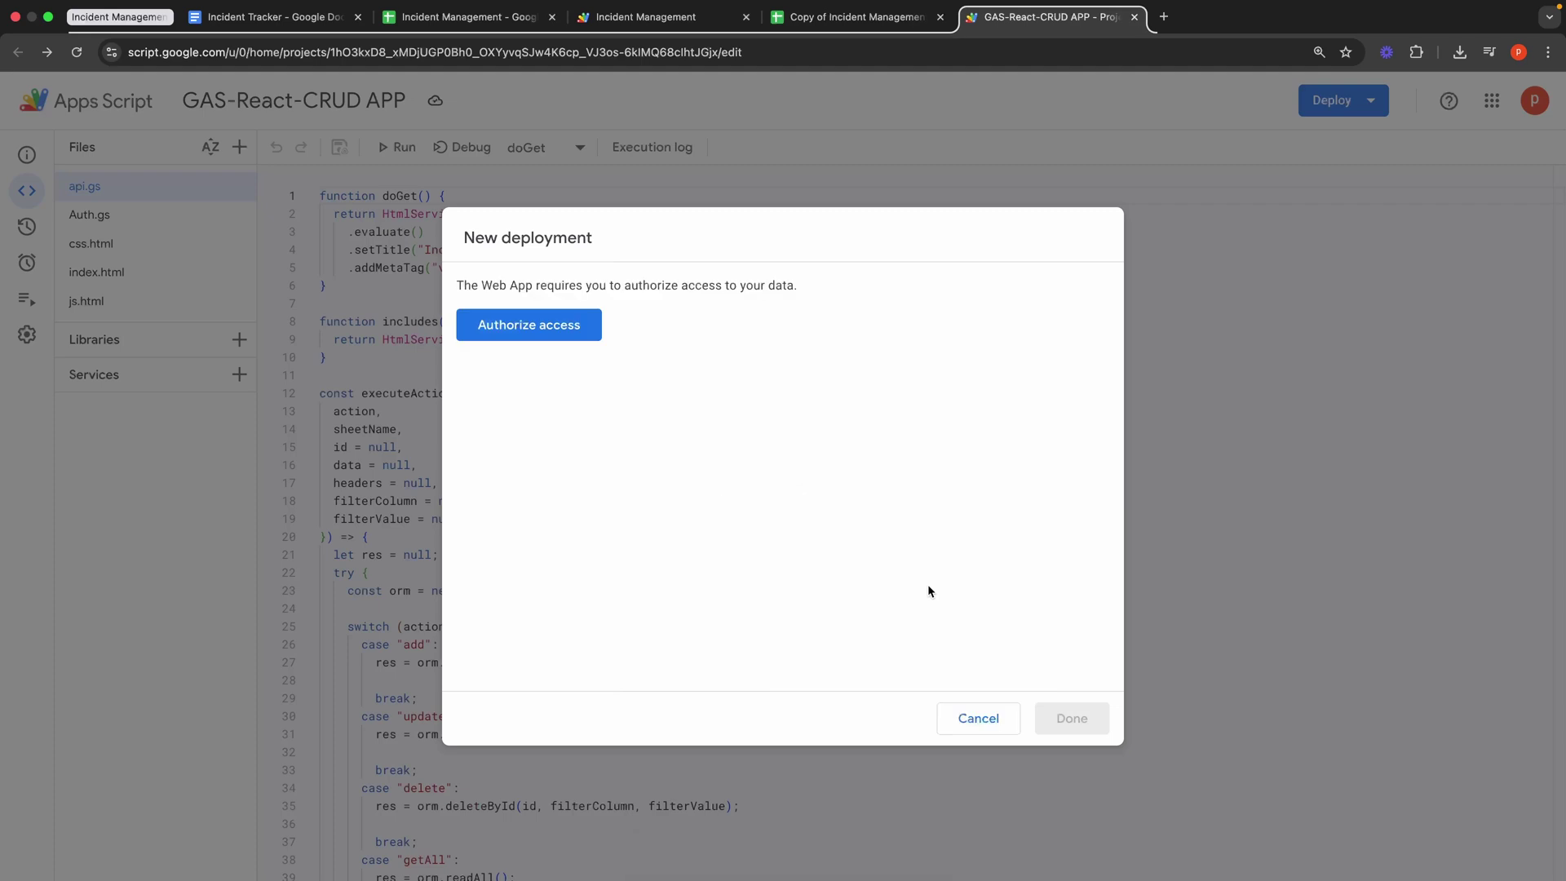
Authorize the unverified GAS-React-CRUD APP's permissions and copy the web app URL
left_click(494, 324)
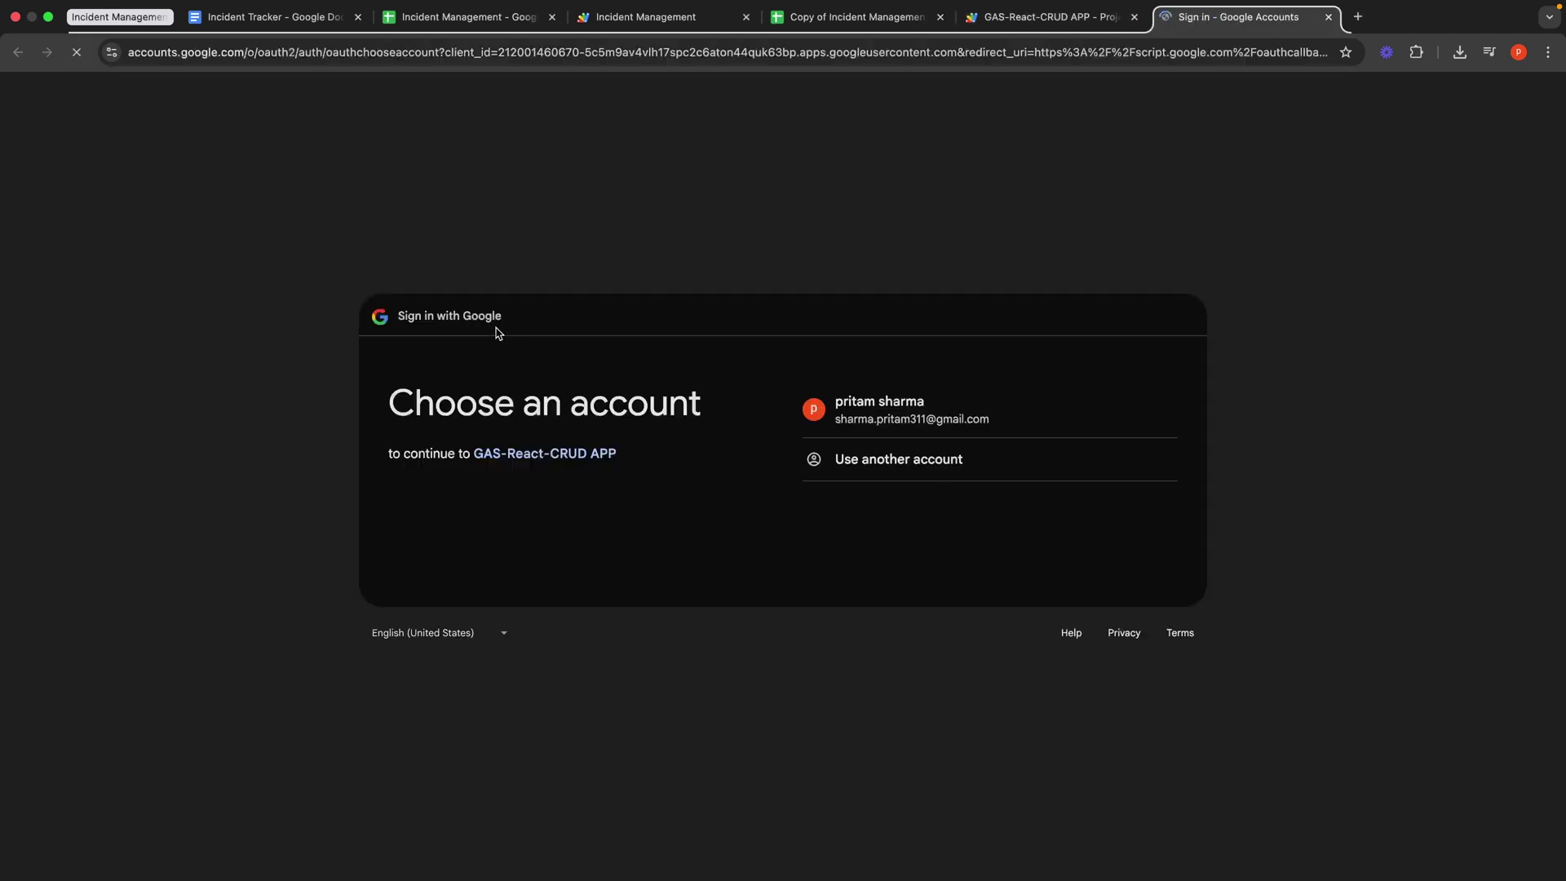
left_click(1065, 424)
left_click(542, 376)
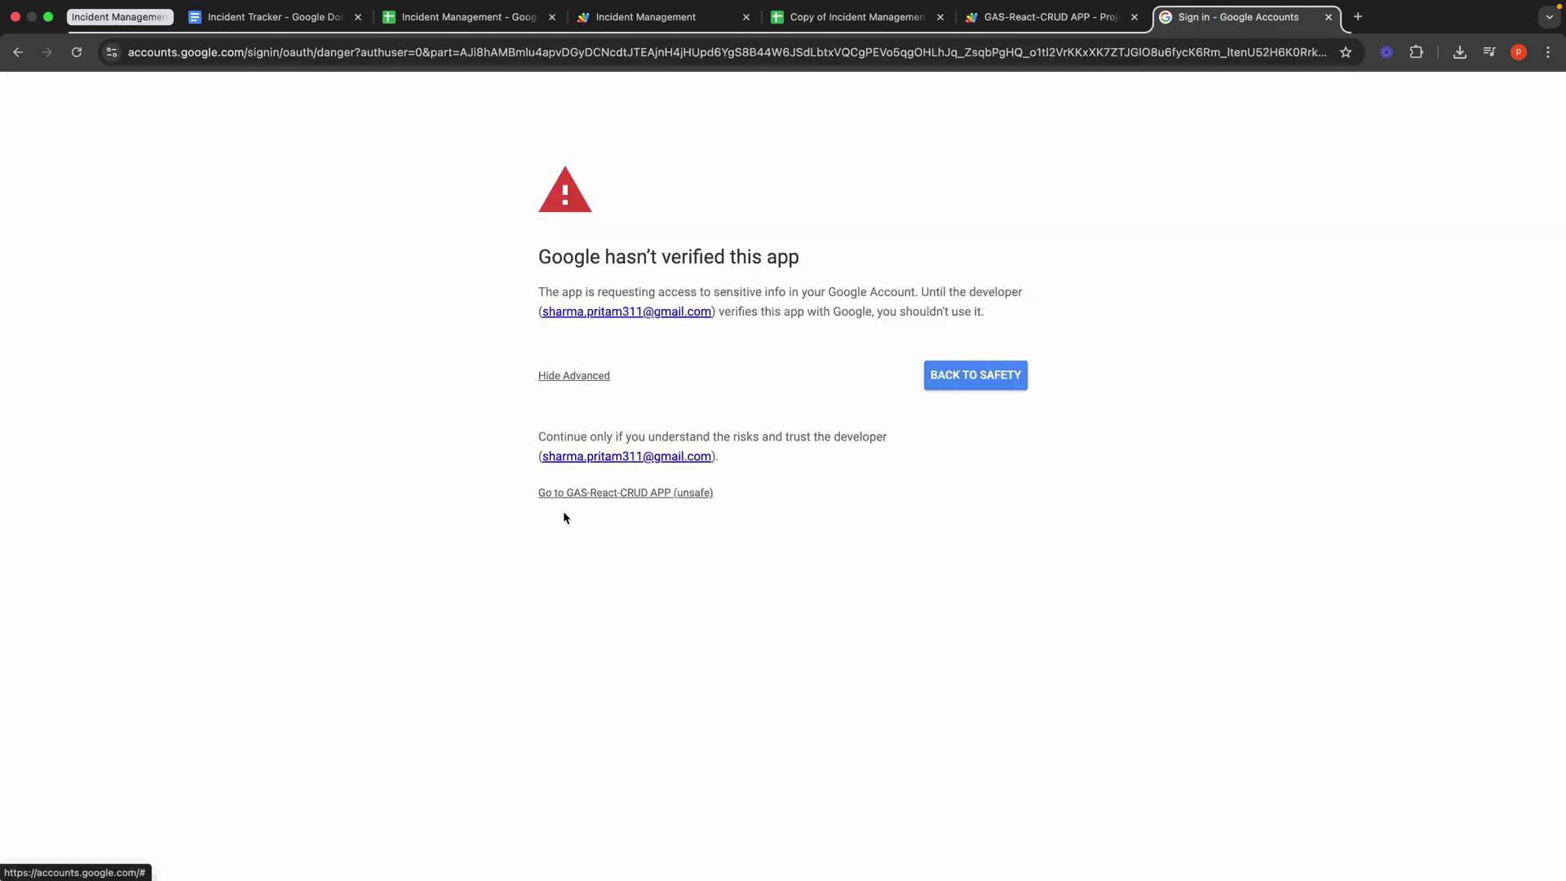
left_click(562, 500)
left_click(1046, 713)
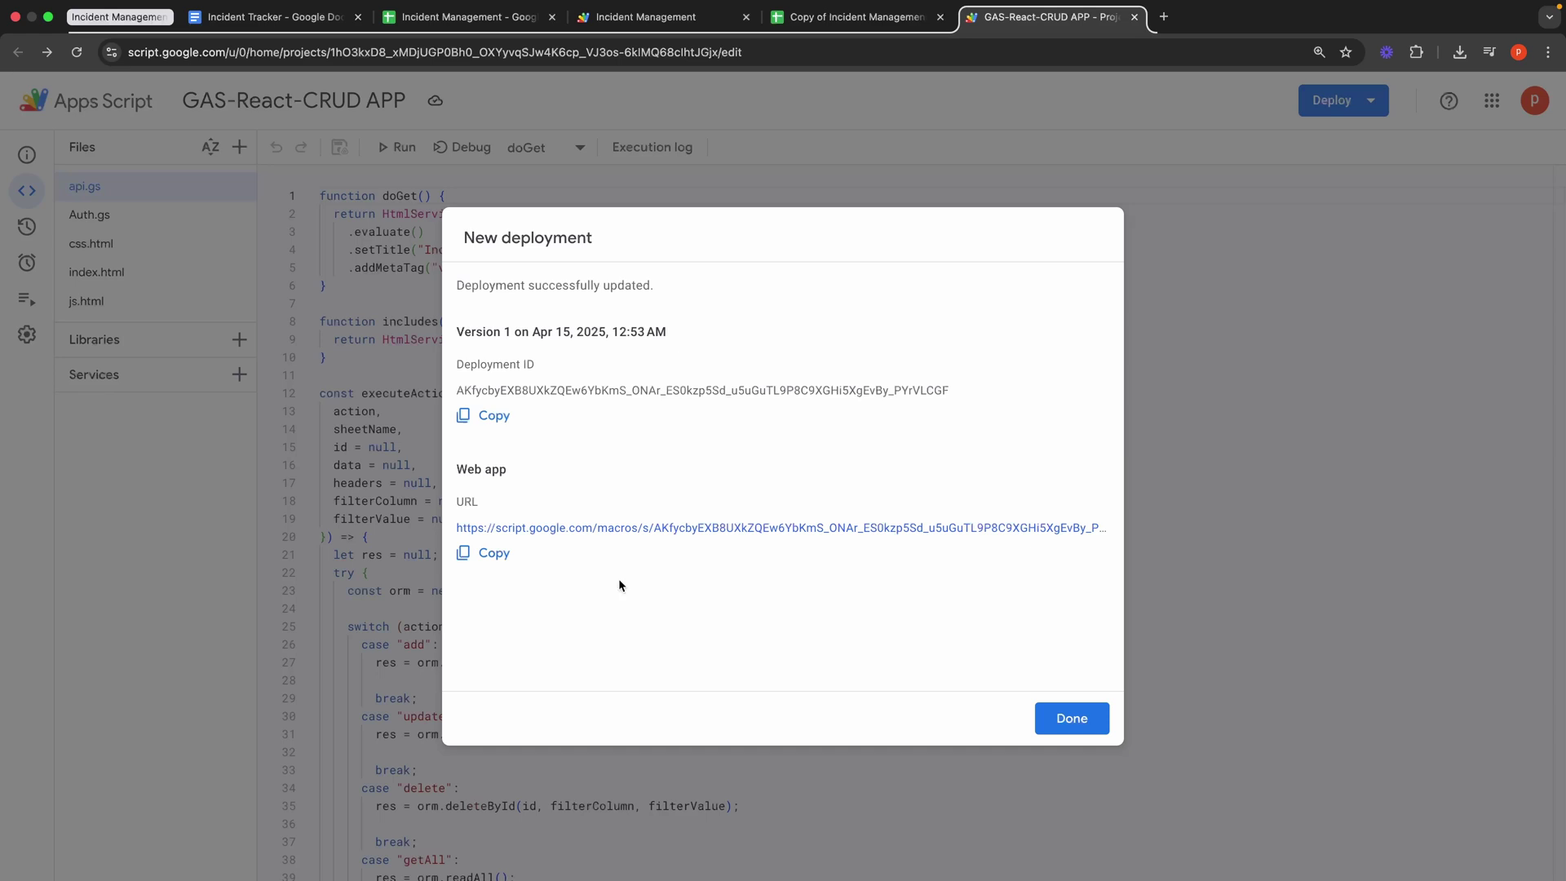
left_click(494, 554)
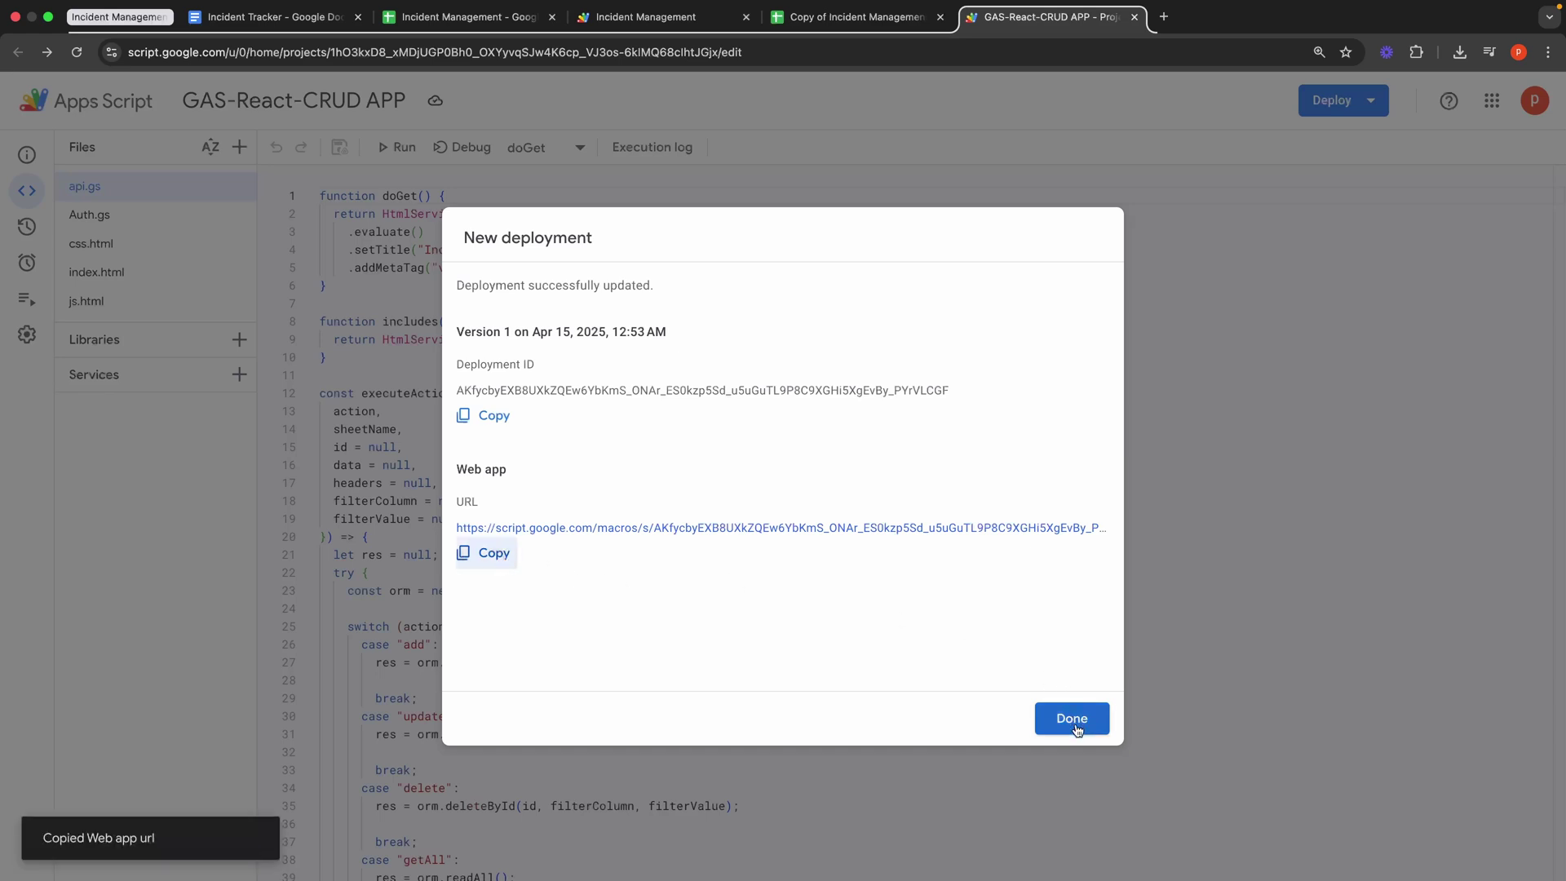
left_click(1072, 720)
left_click(1004, 325)
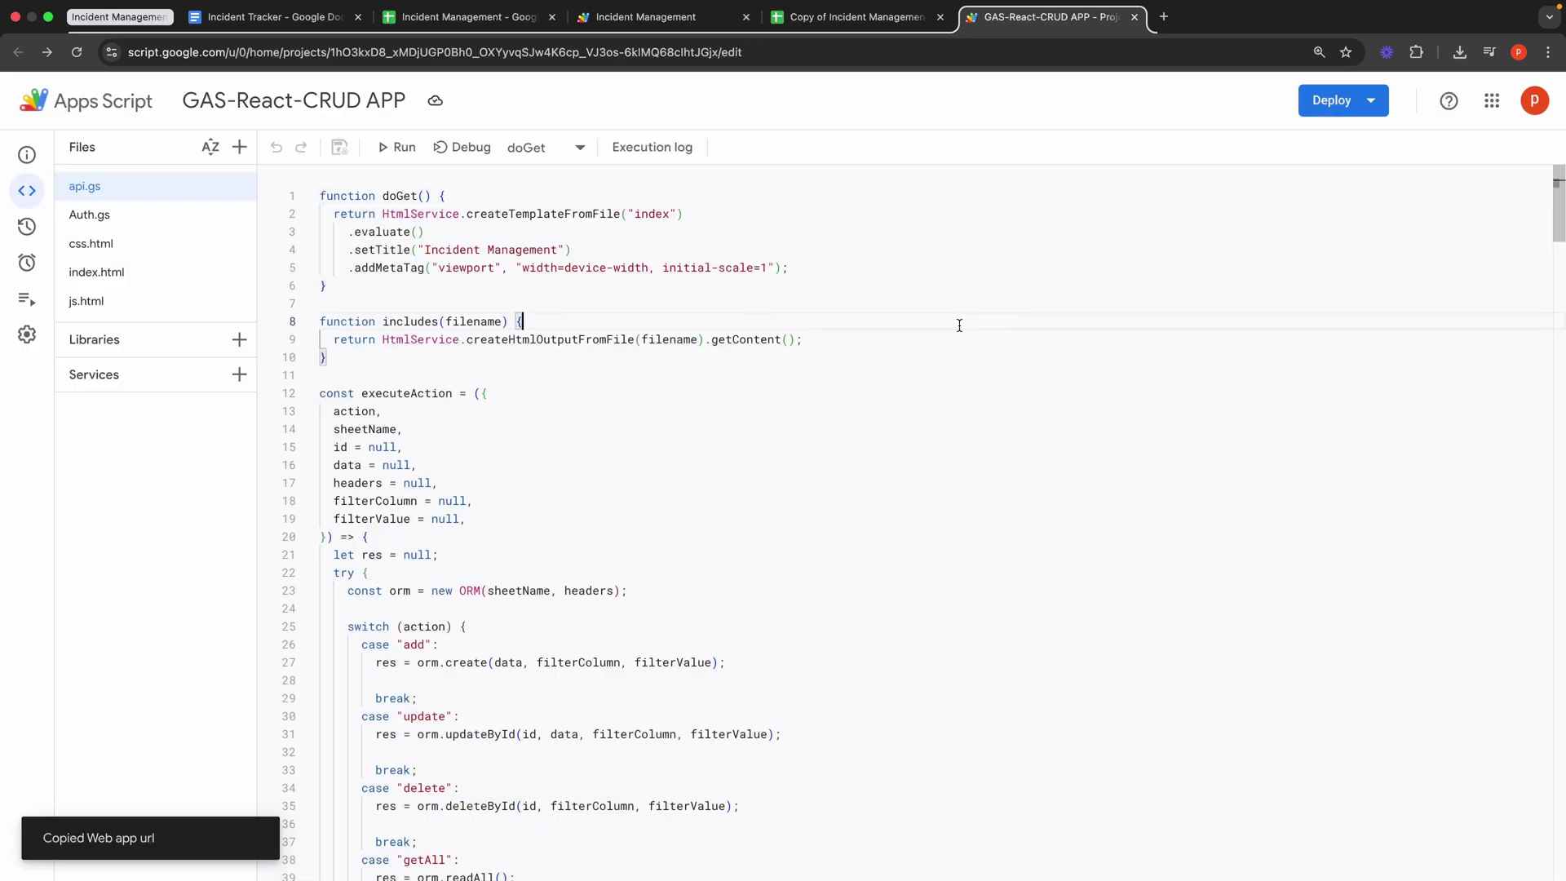
left_click(736, 455)
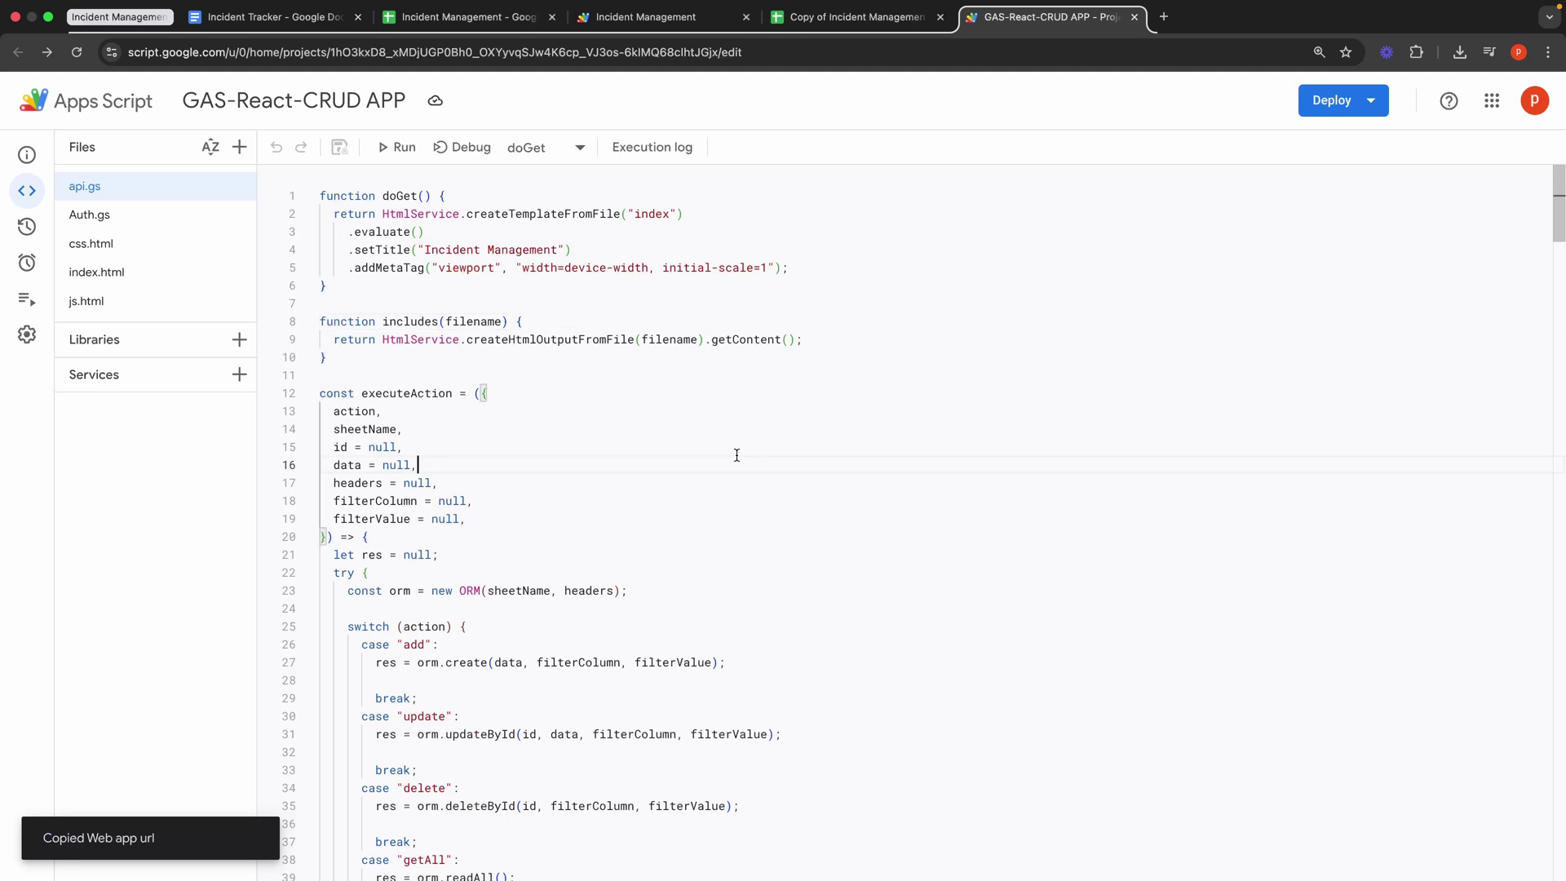
Run Setup and Add Test Users in the copied spreadsheet, replacing the existing users
left_click(853, 17)
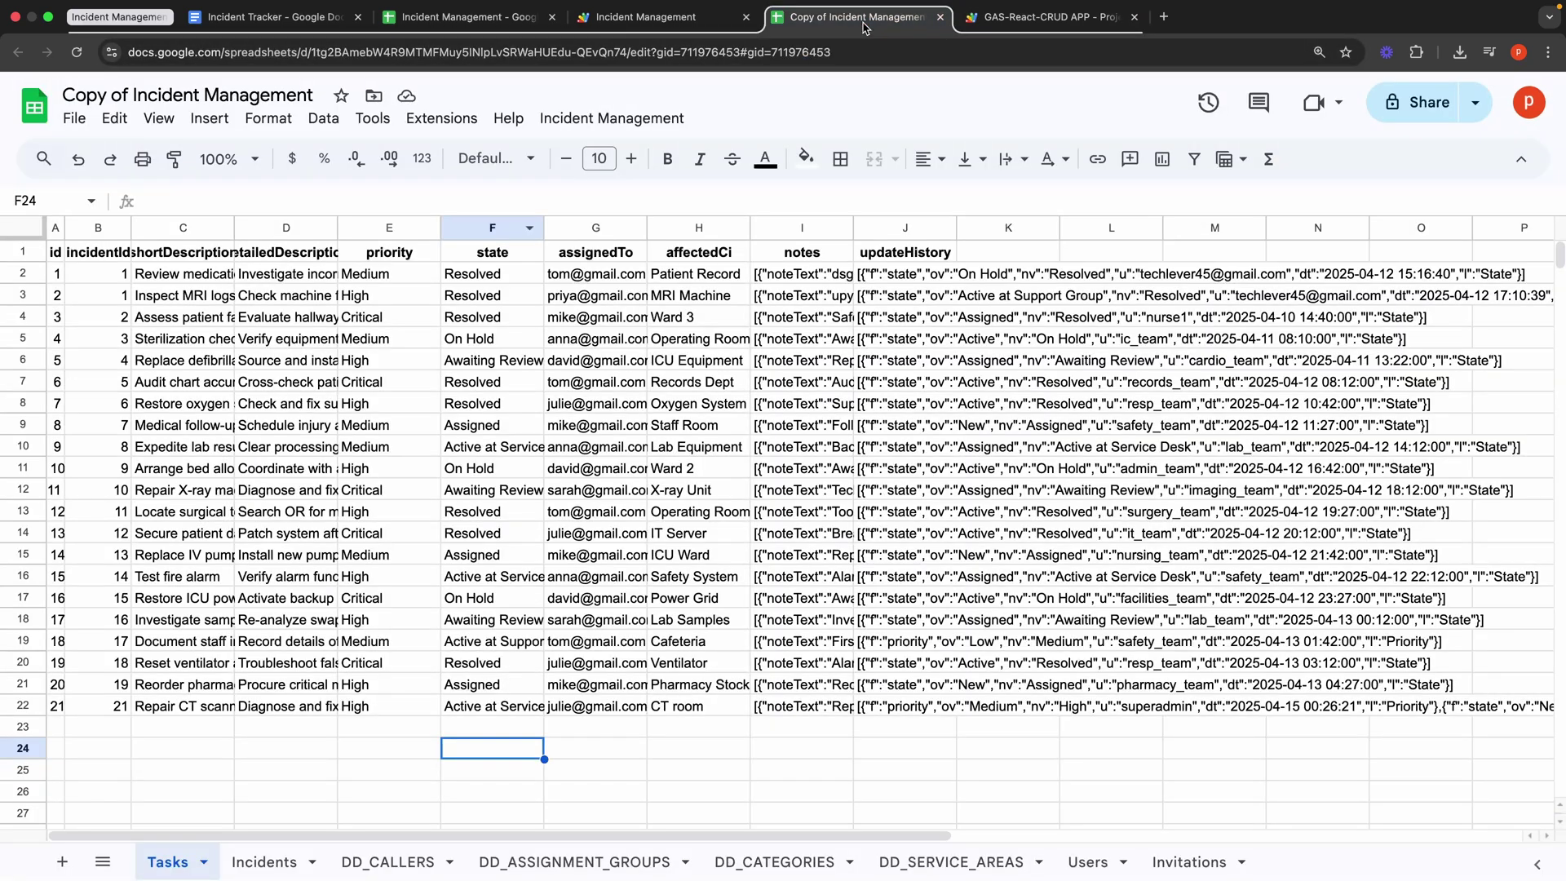
left_click(633, 799)
left_click(618, 122)
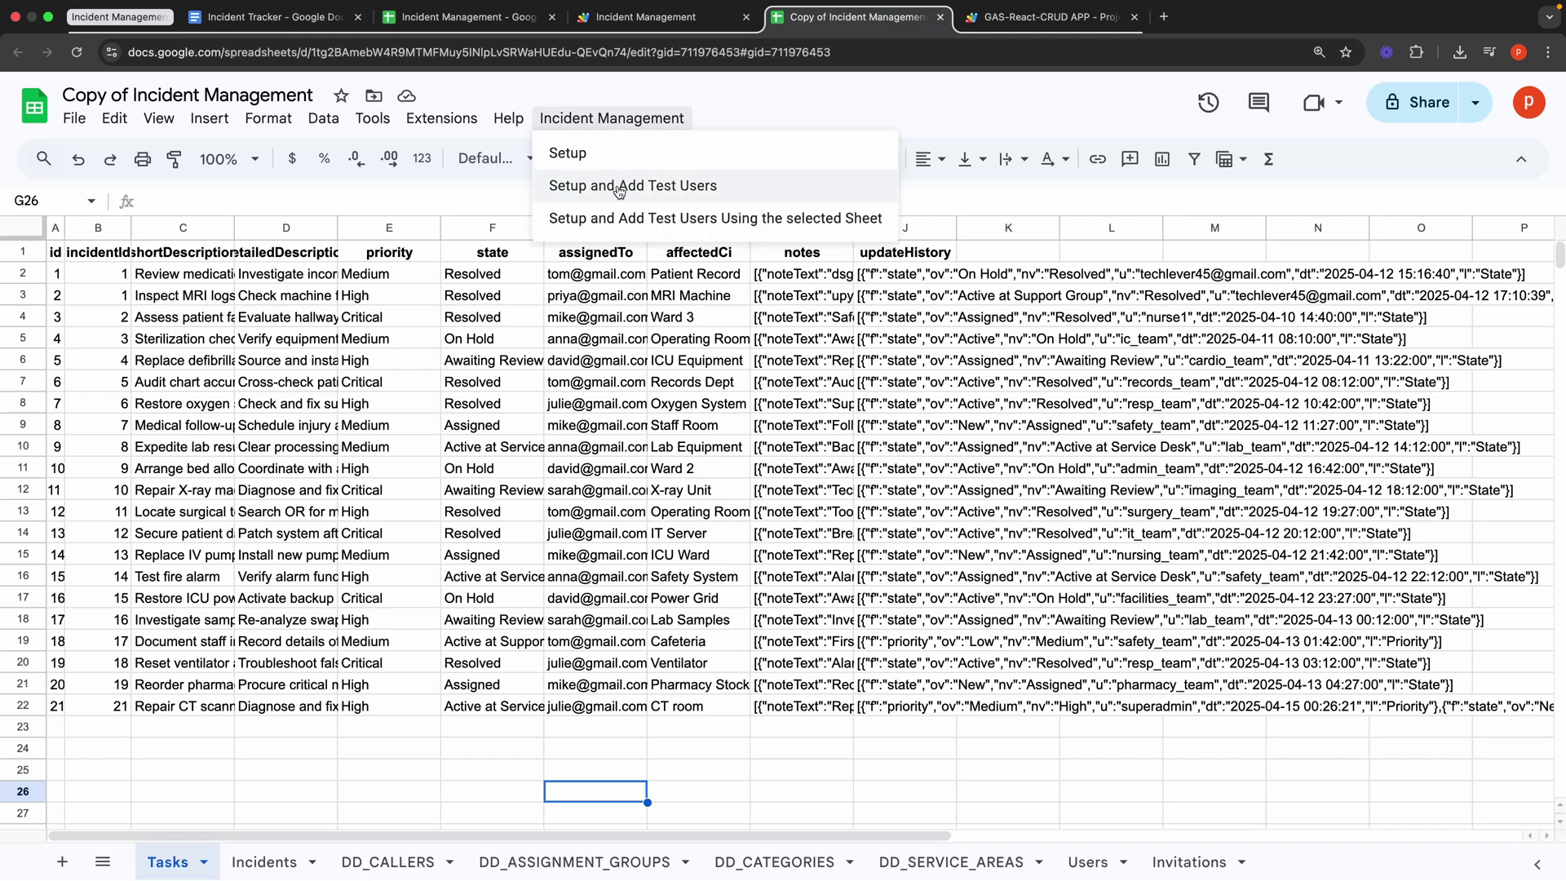
left_click(619, 187)
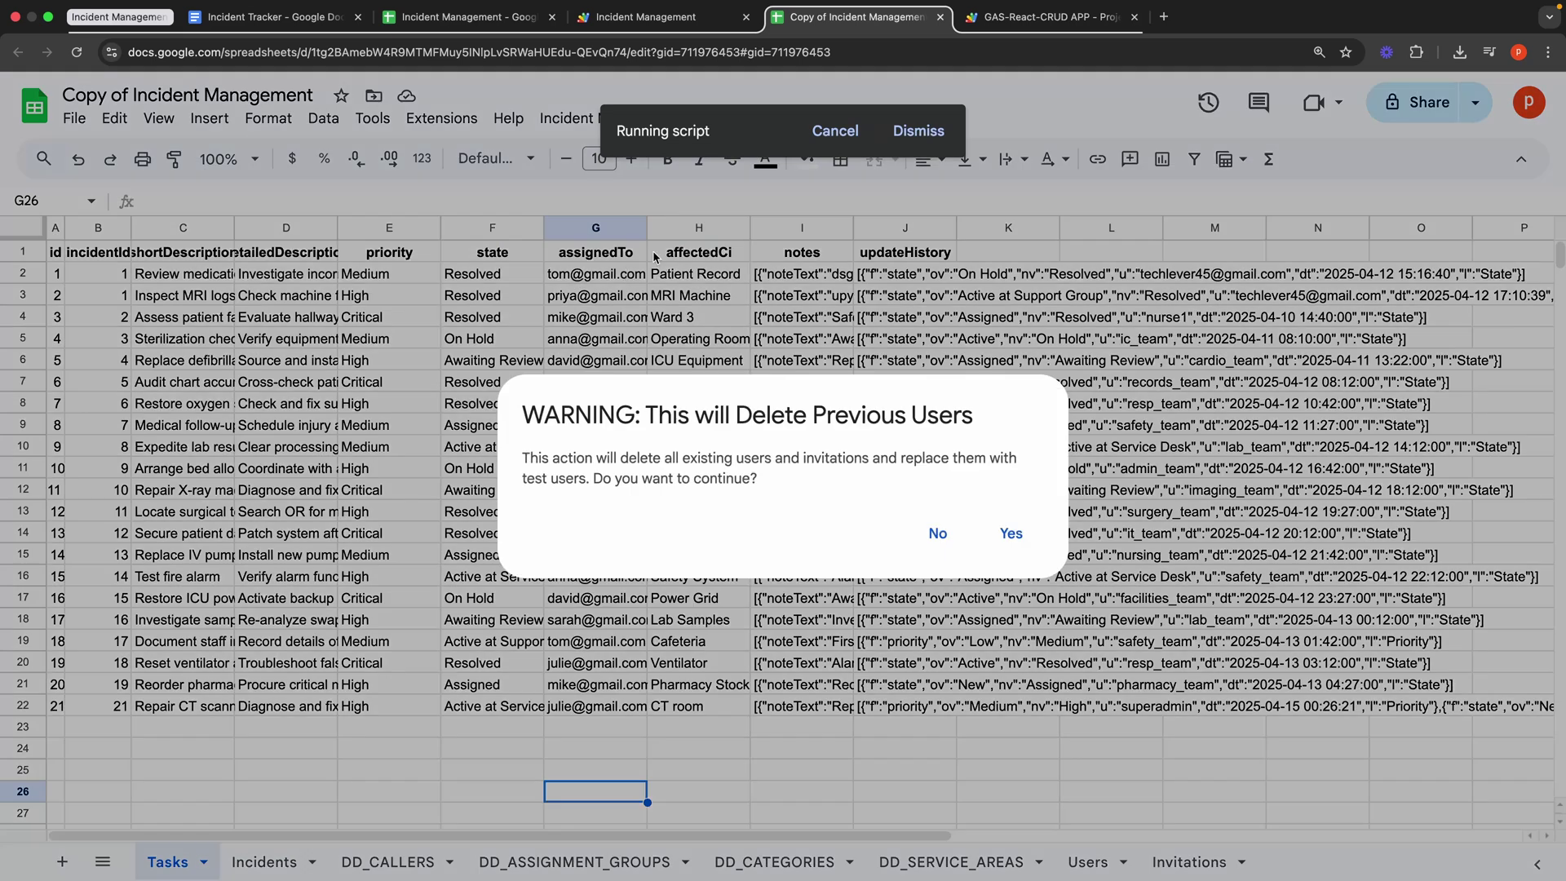
left_click(1015, 534)
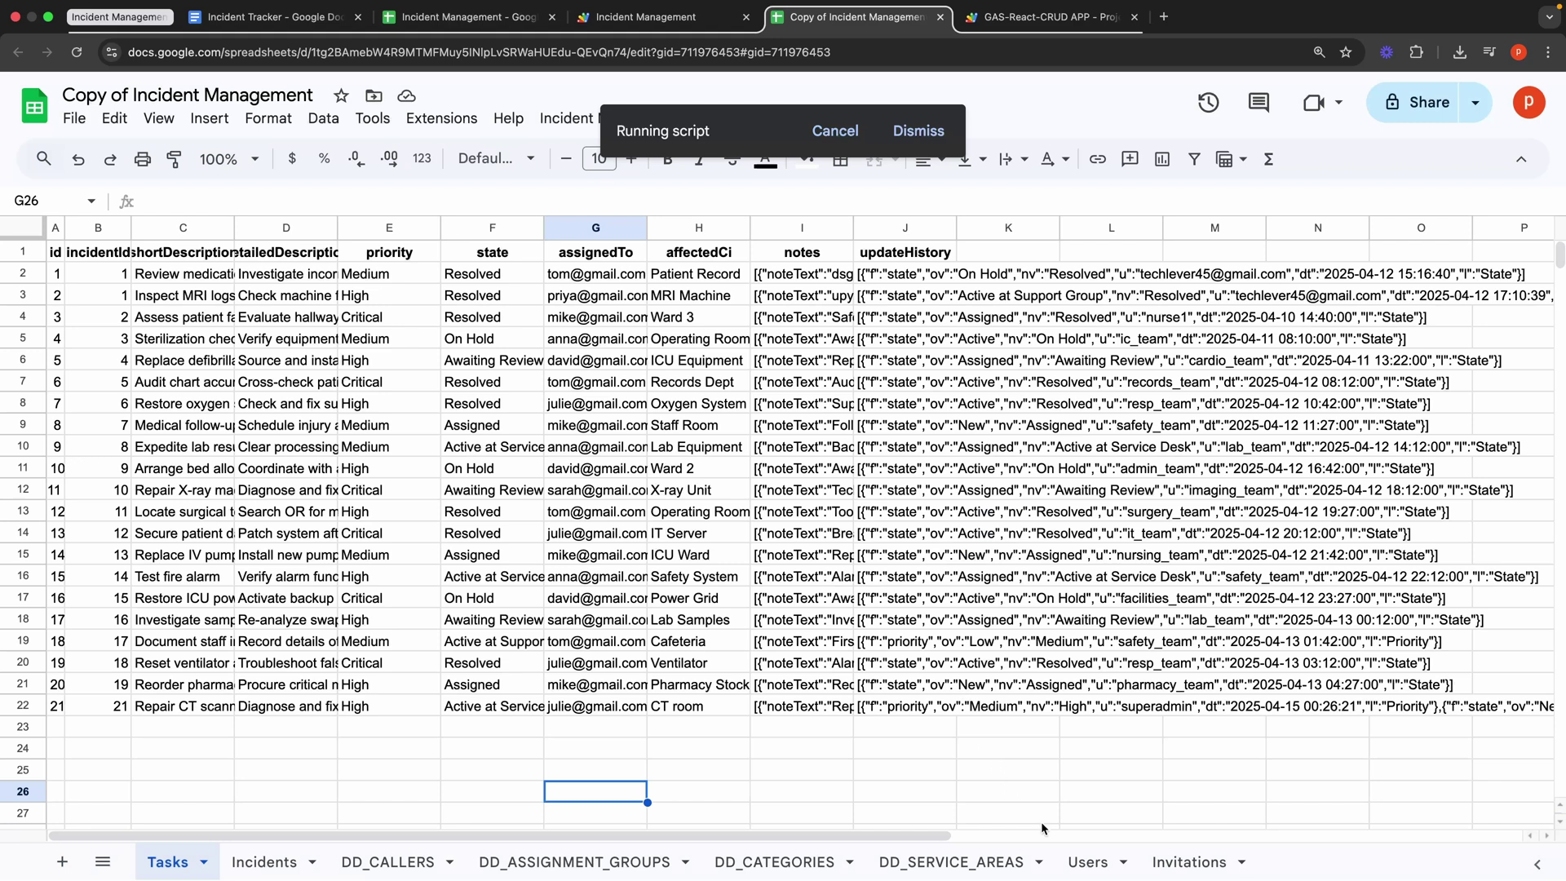
Review the new test user table in A1:F10 on the Users sheet
left_click(1076, 859)
left_click(396, 487)
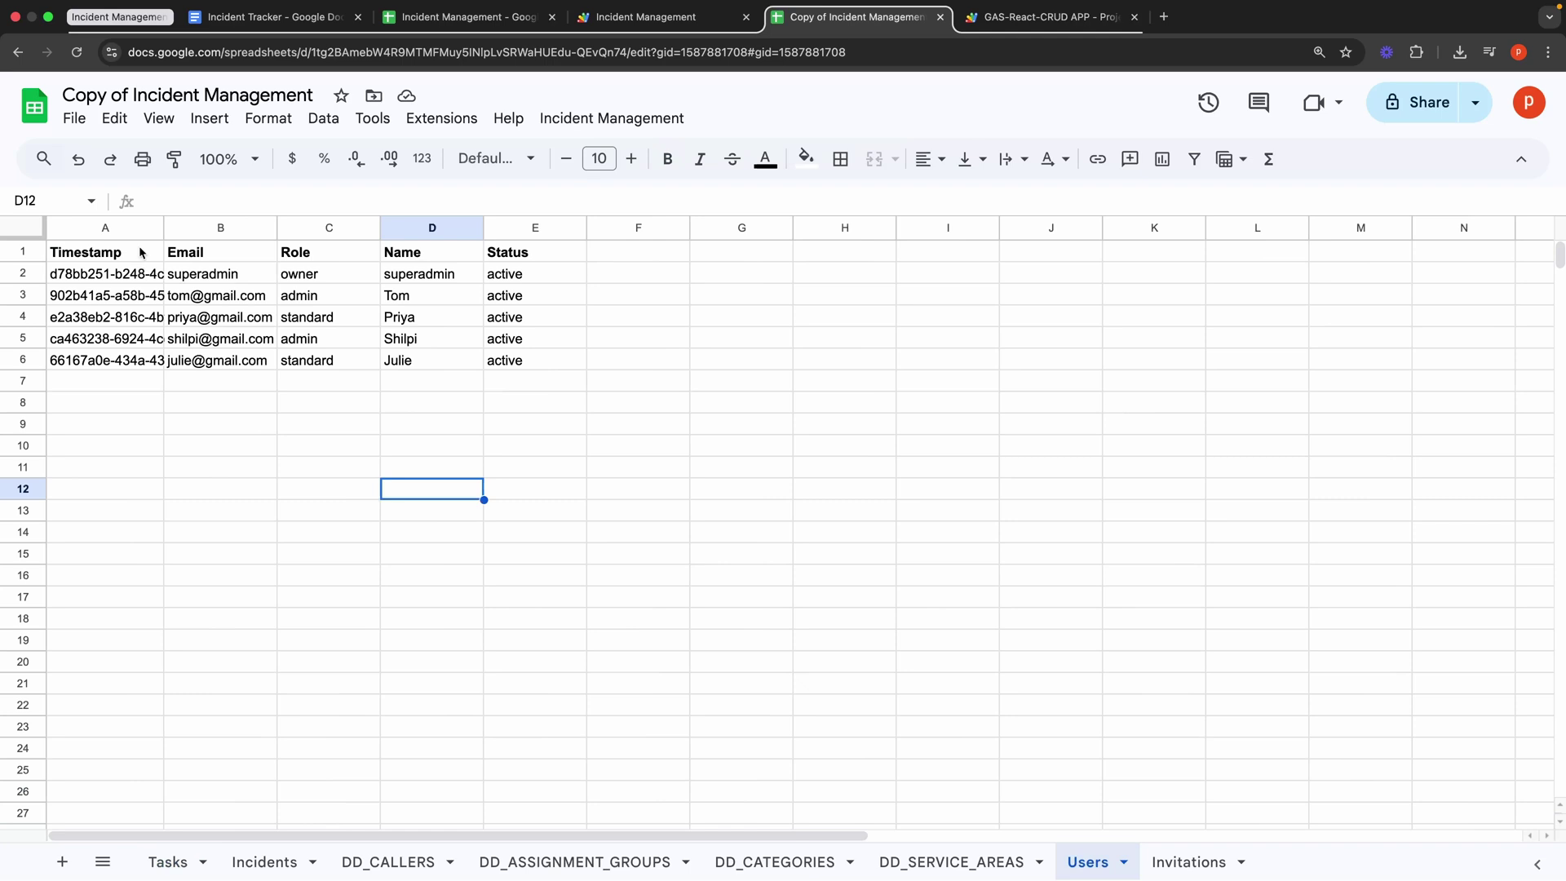
left_click_drag(139, 257, 619, 457)
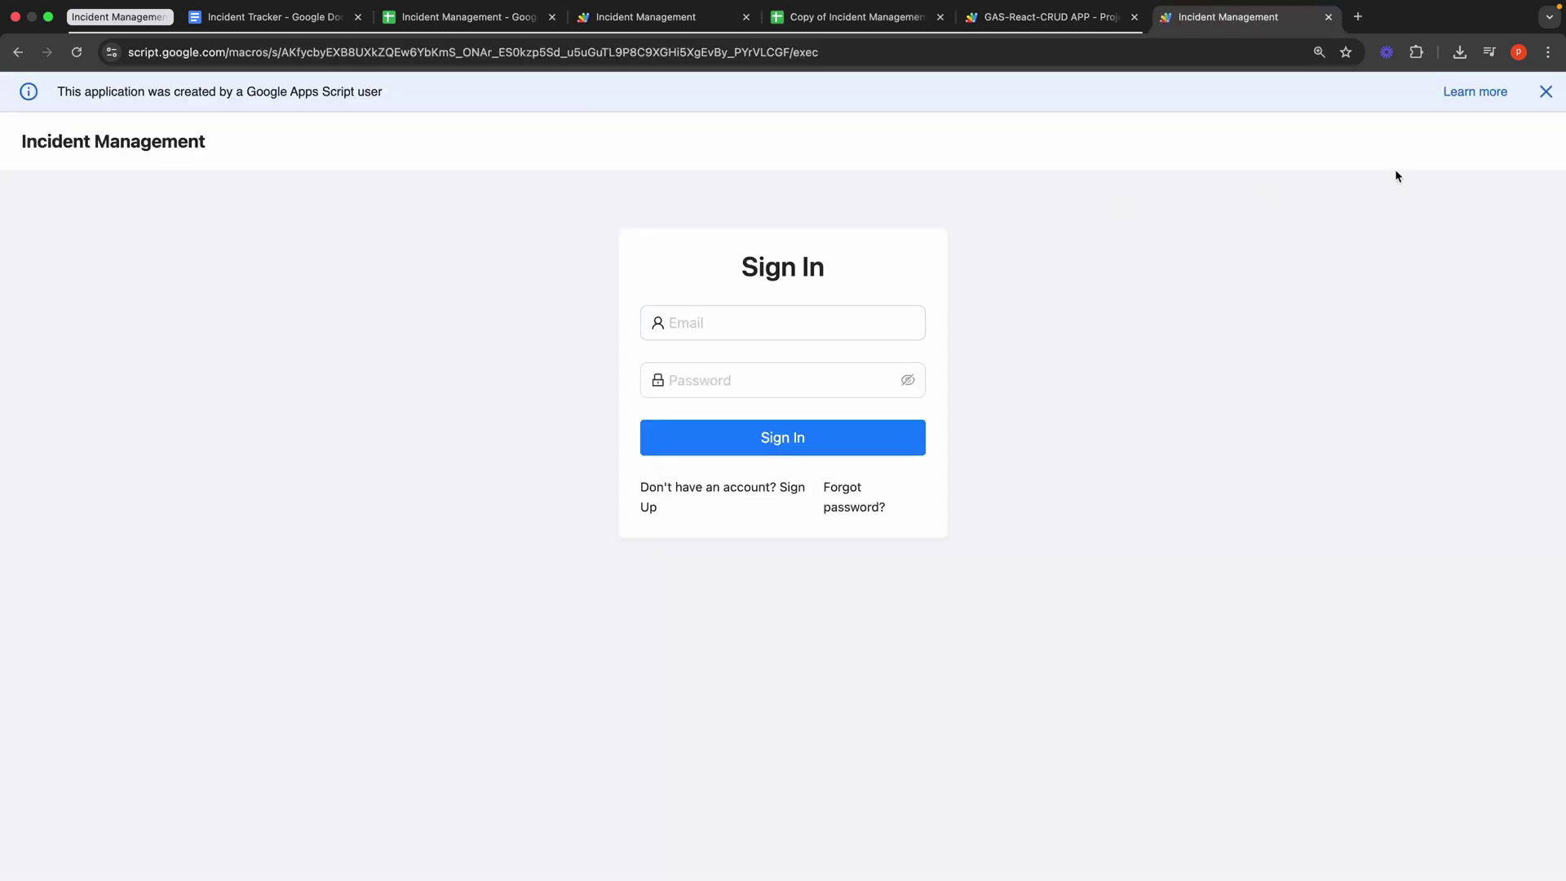
Sign in to the web app as superadmin with the account password and open the account menu
left_click(693, 283)
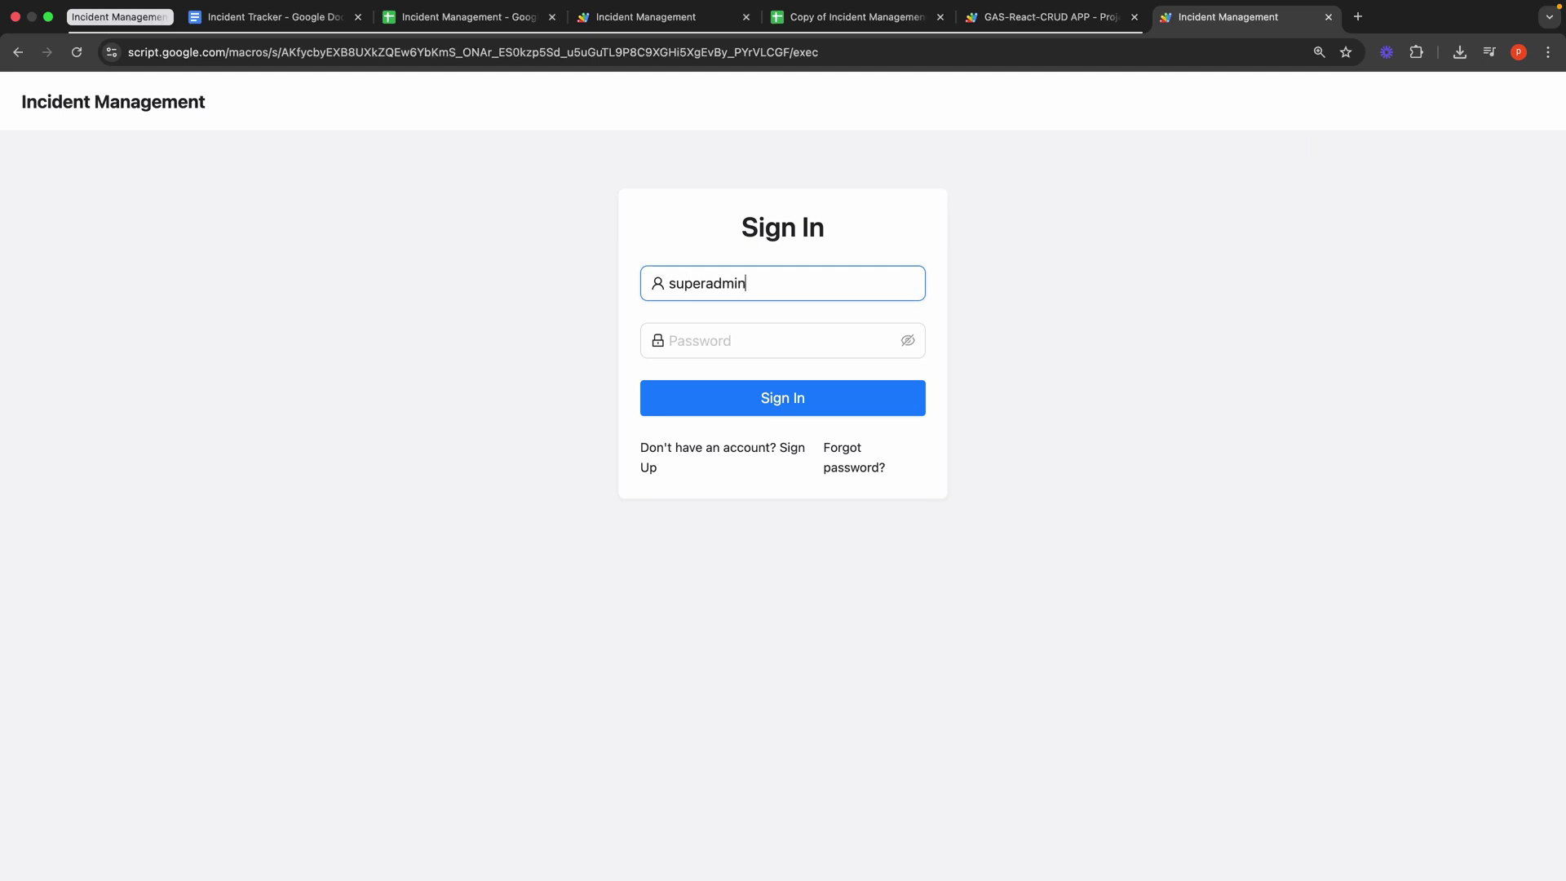
key("Tab")
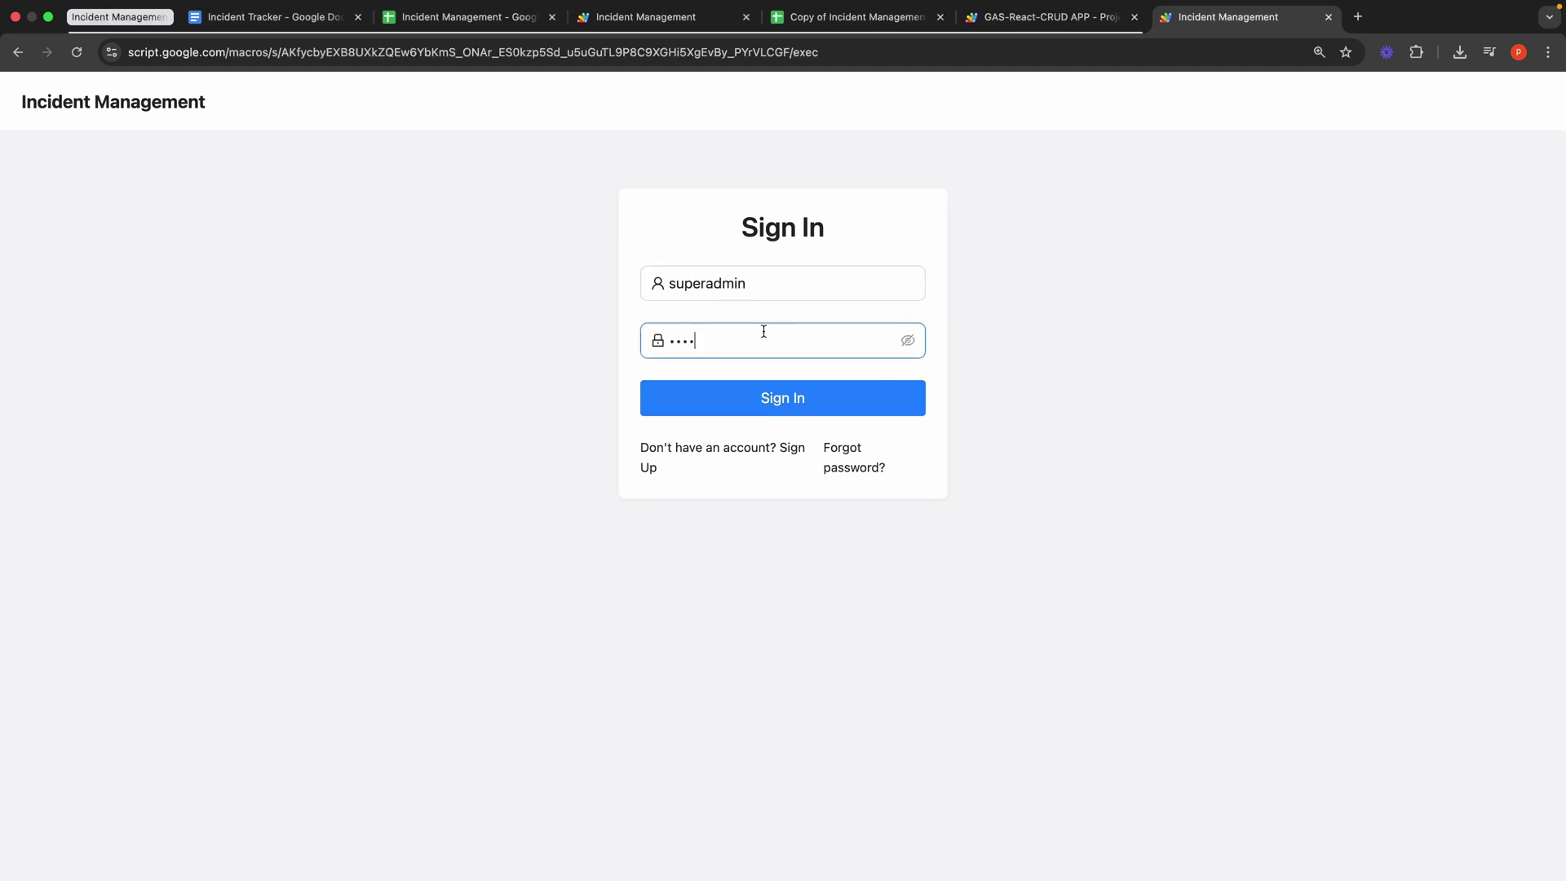
left_click(779, 402)
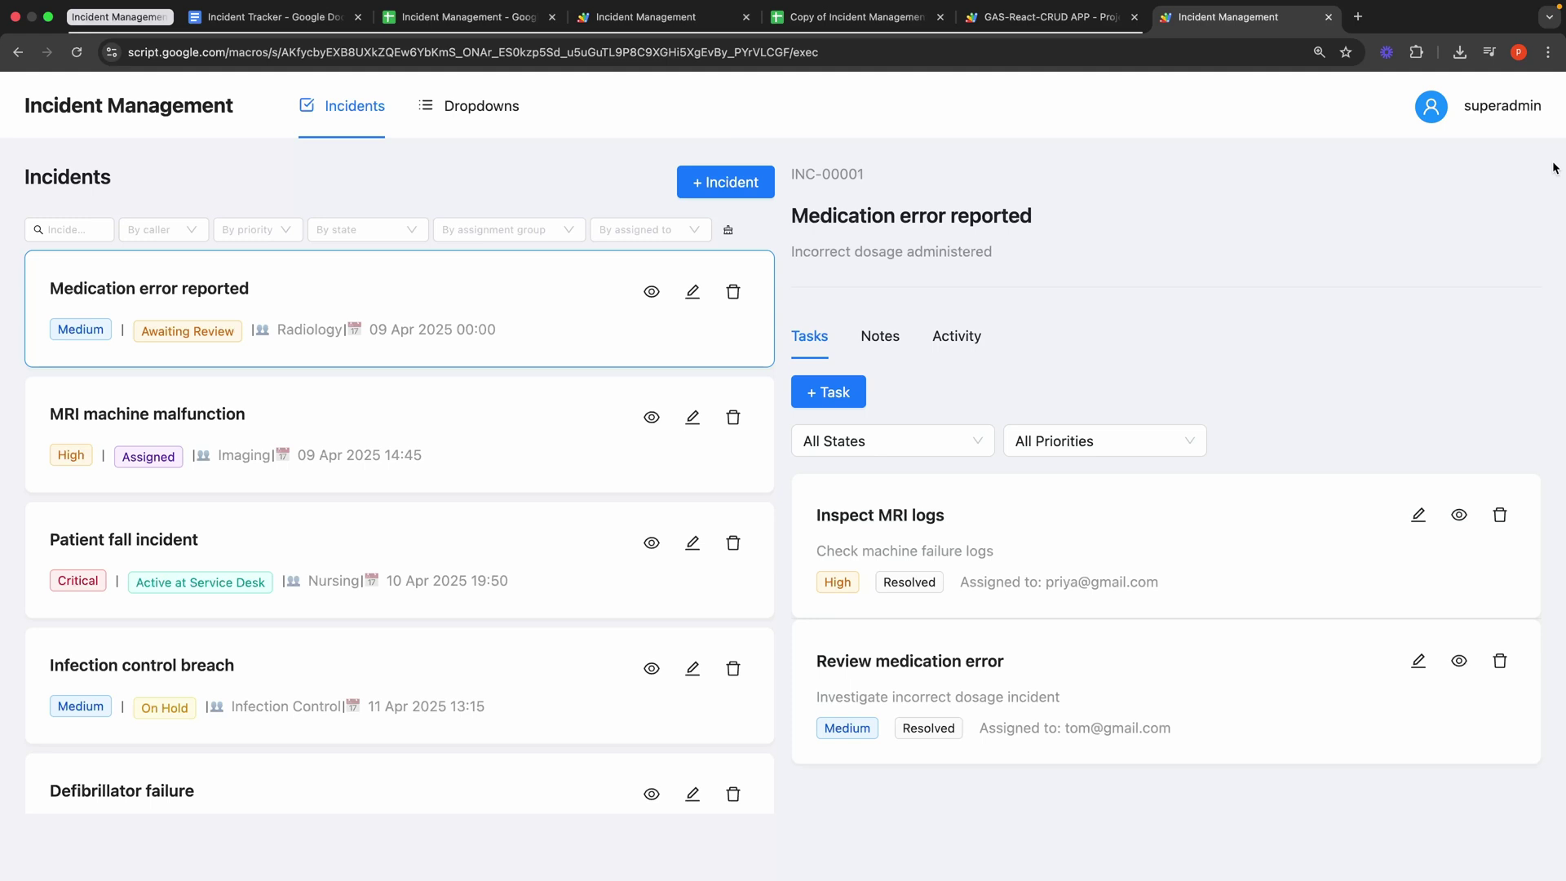
left_click(1469, 108)
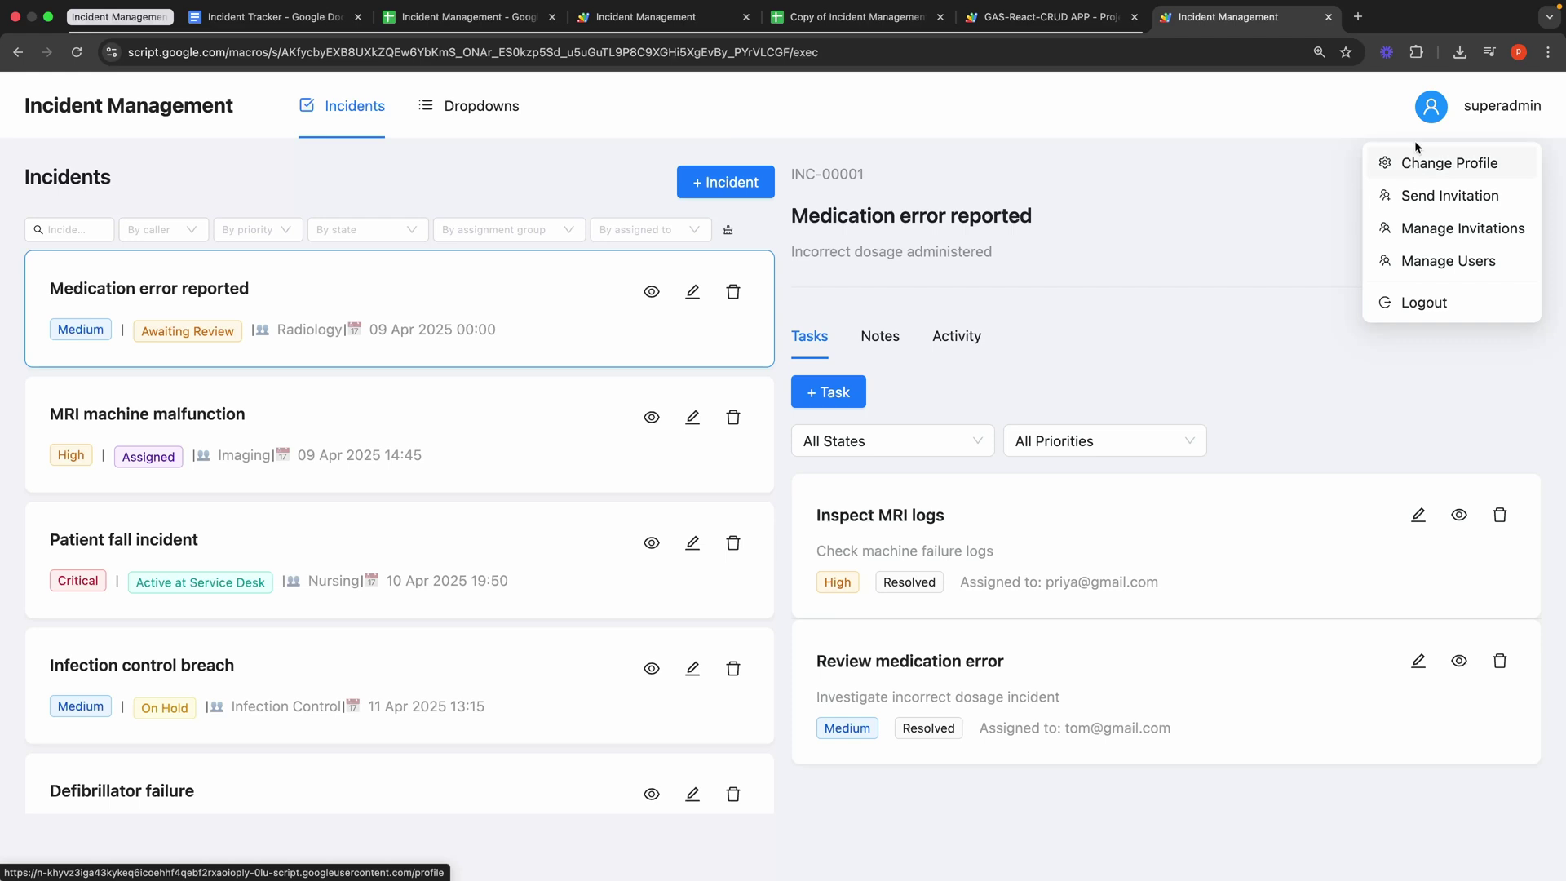
Browse the Profile Information and Change Password tabs of Profile Settings, then open Send Invitation
left_click(1319, 153)
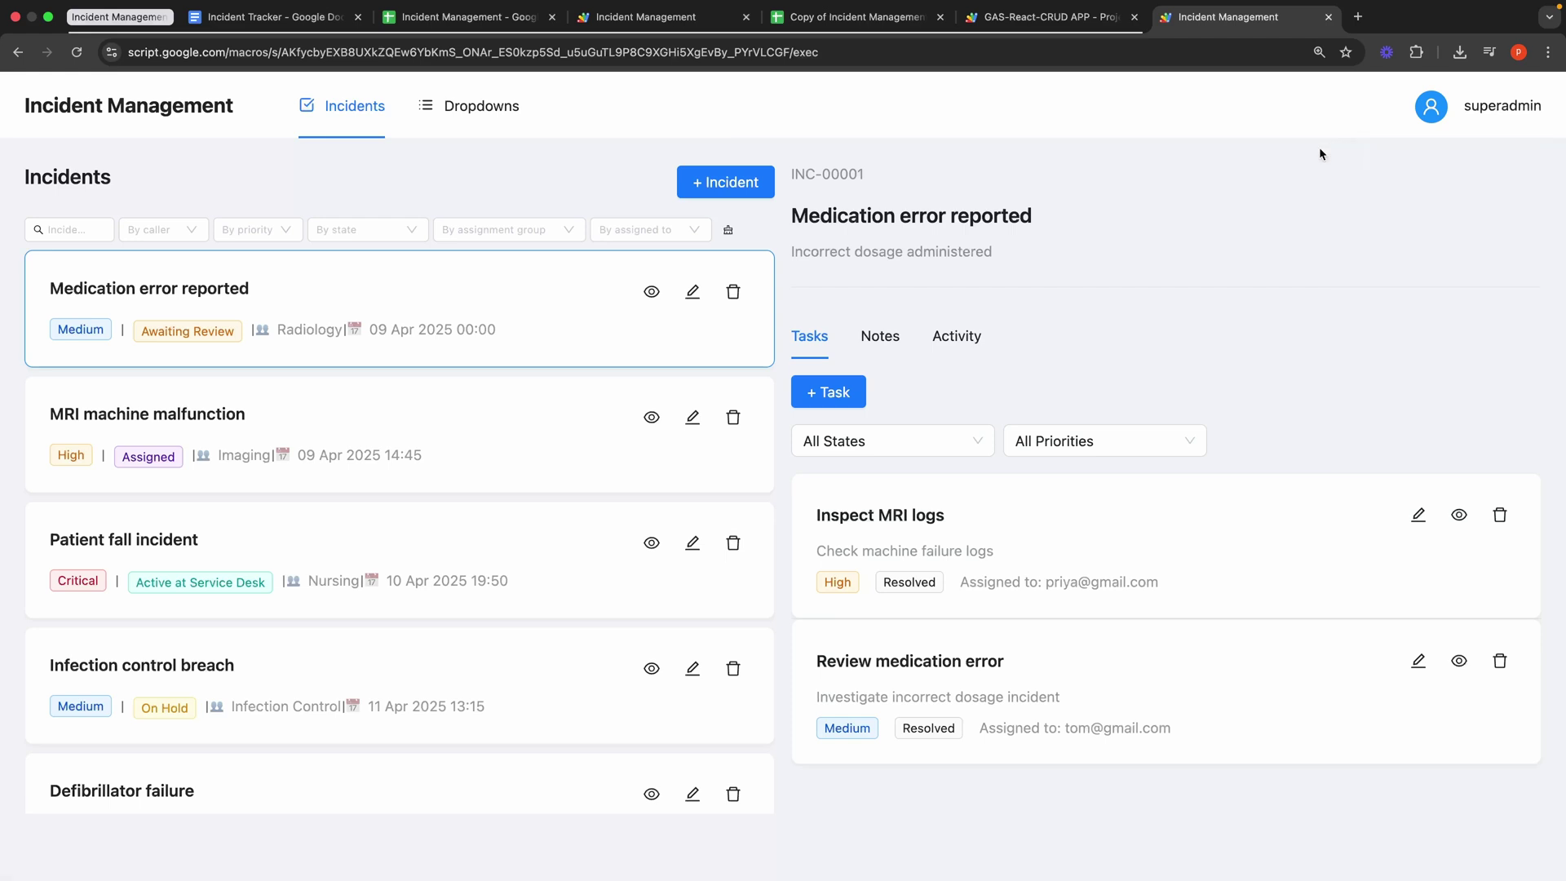
left_click(1484, 108)
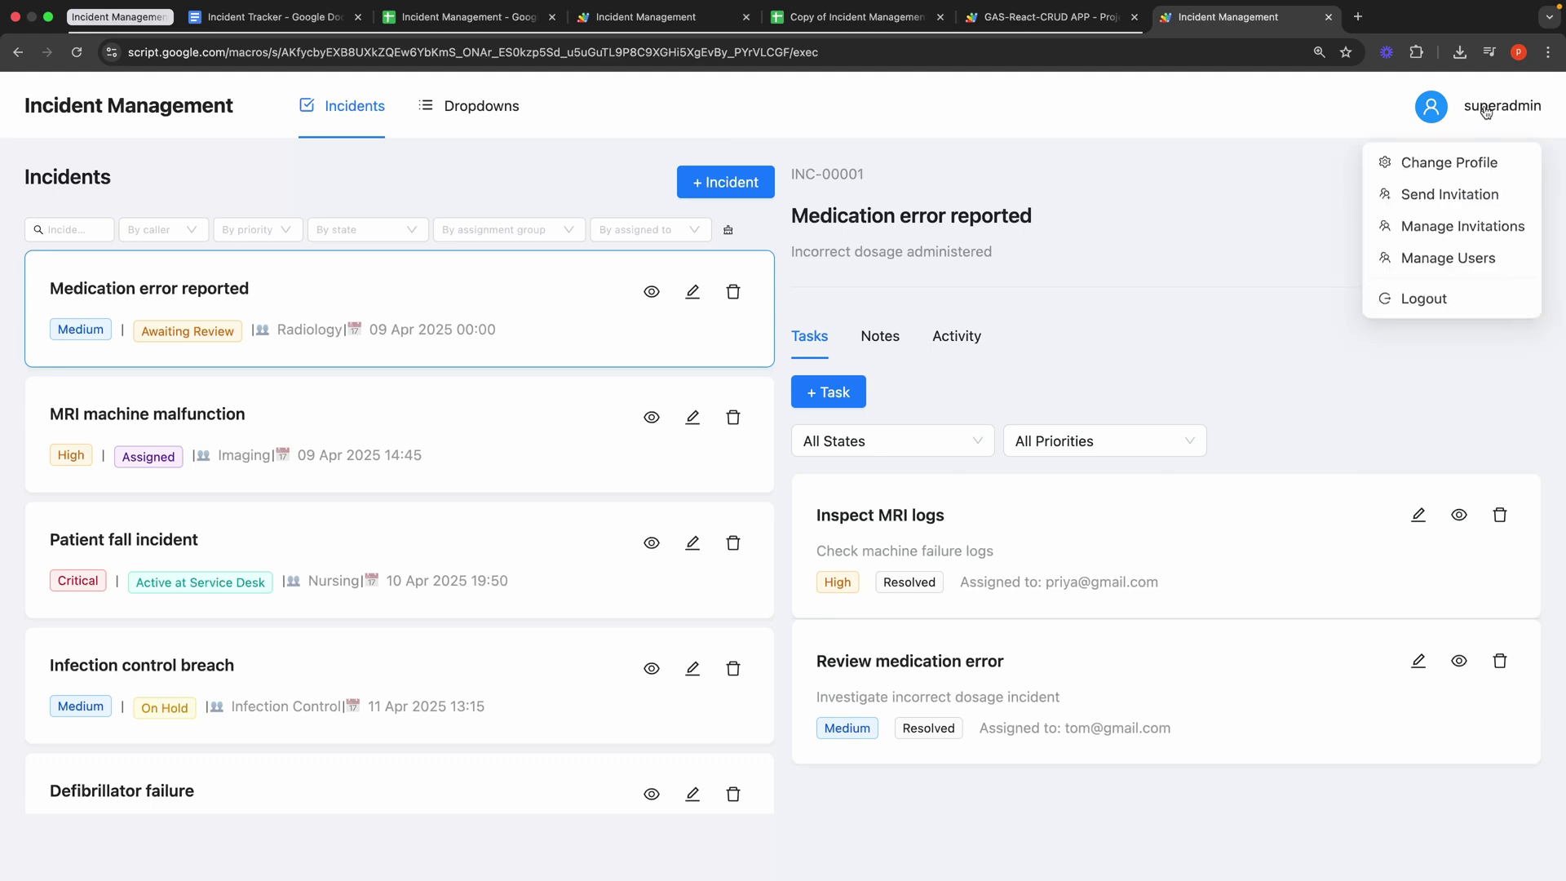
left_click(1463, 160)
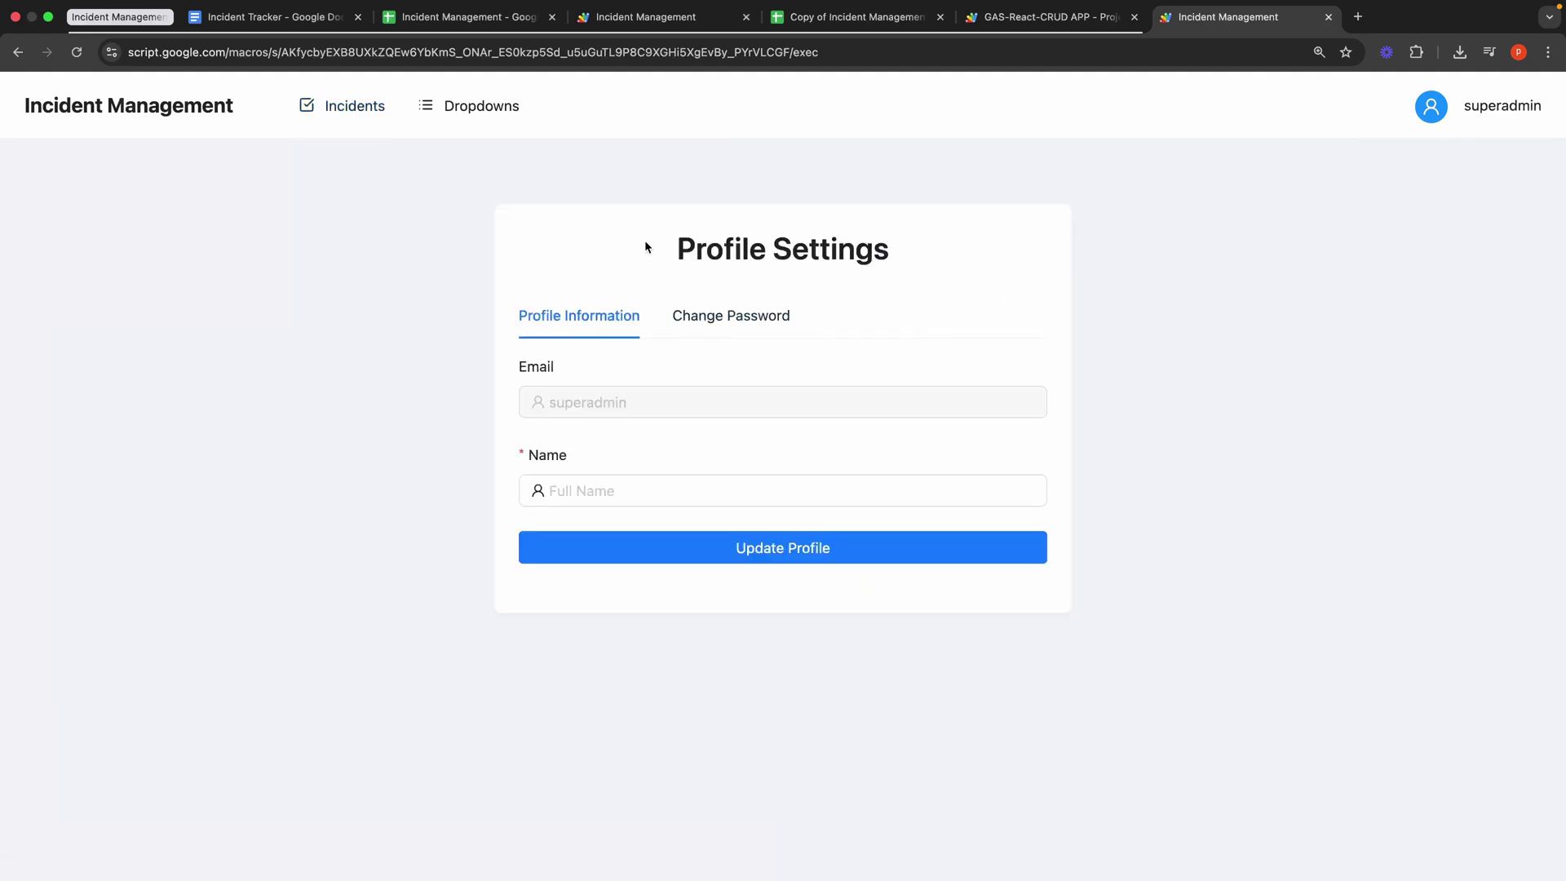
left_click_drag(662, 244, 876, 248)
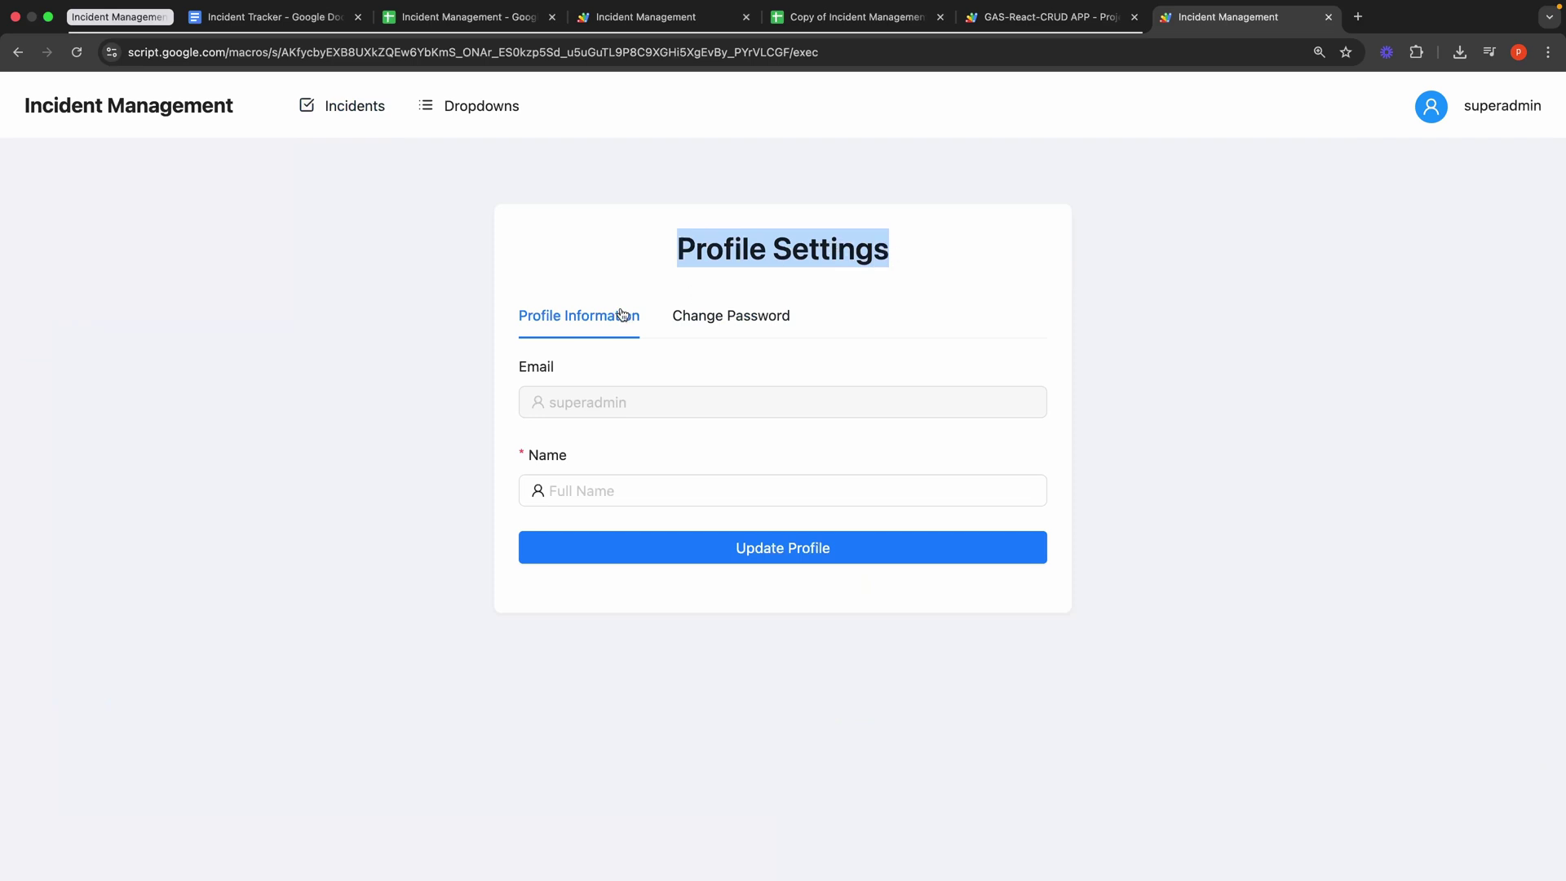
left_click(699, 317)
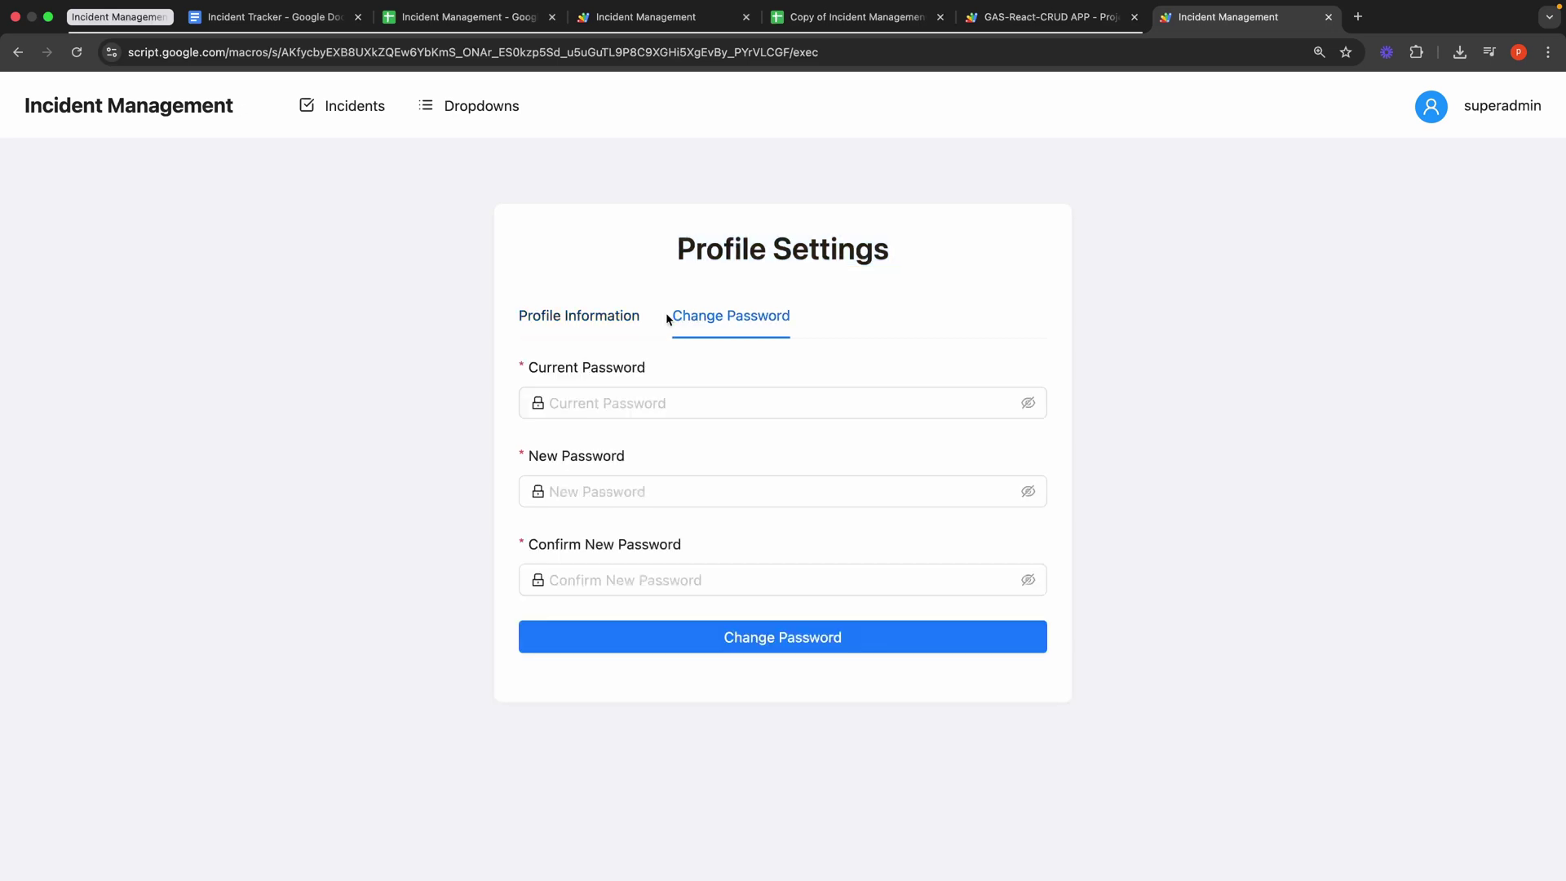
left_click(613, 318)
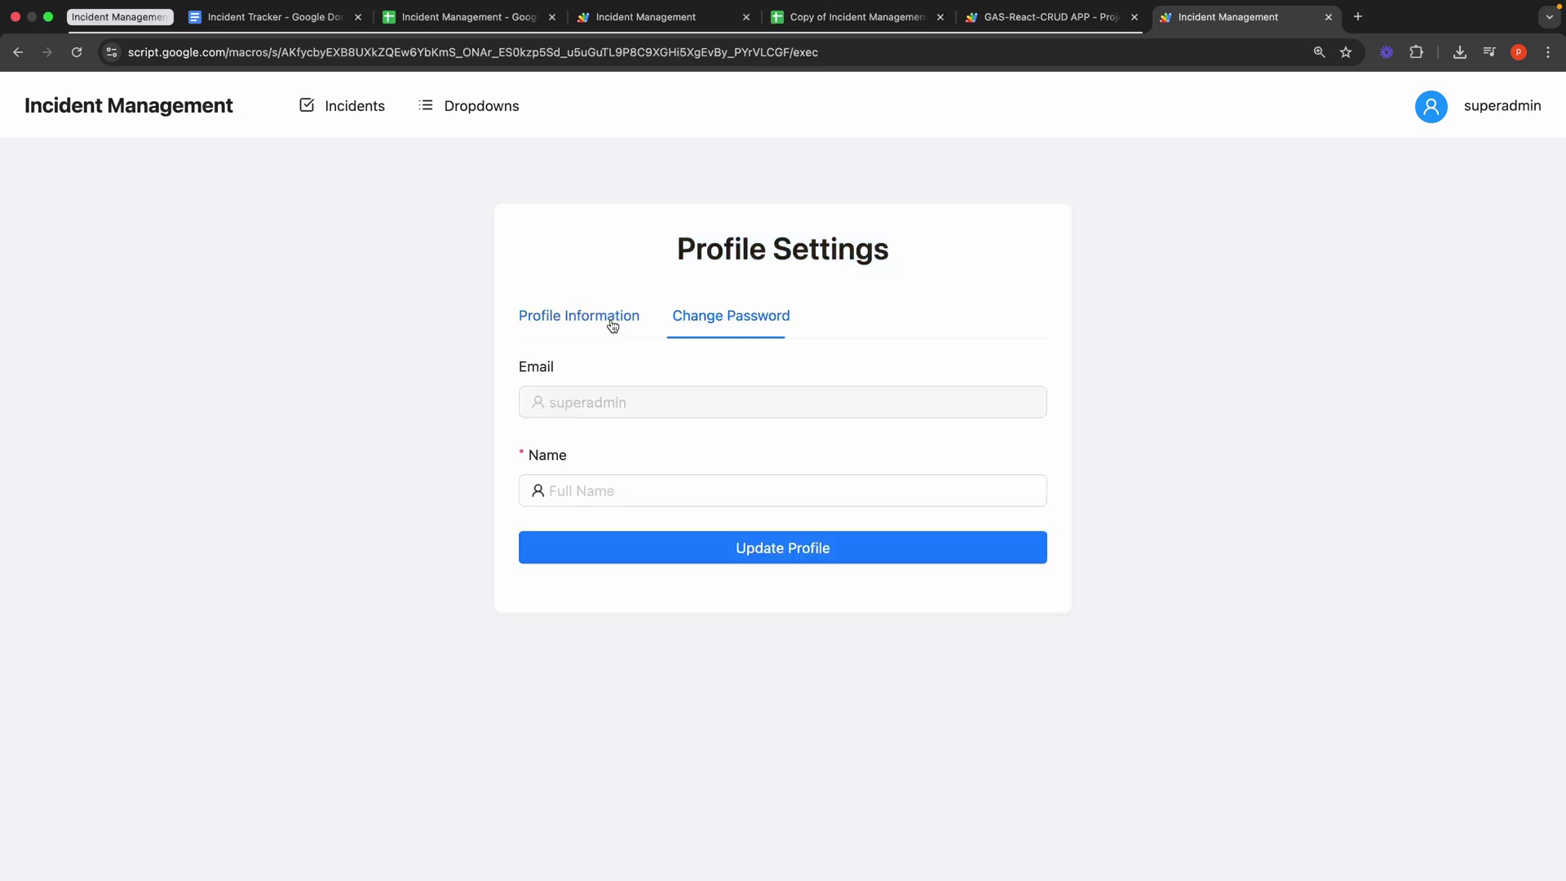
left_click(577, 494)
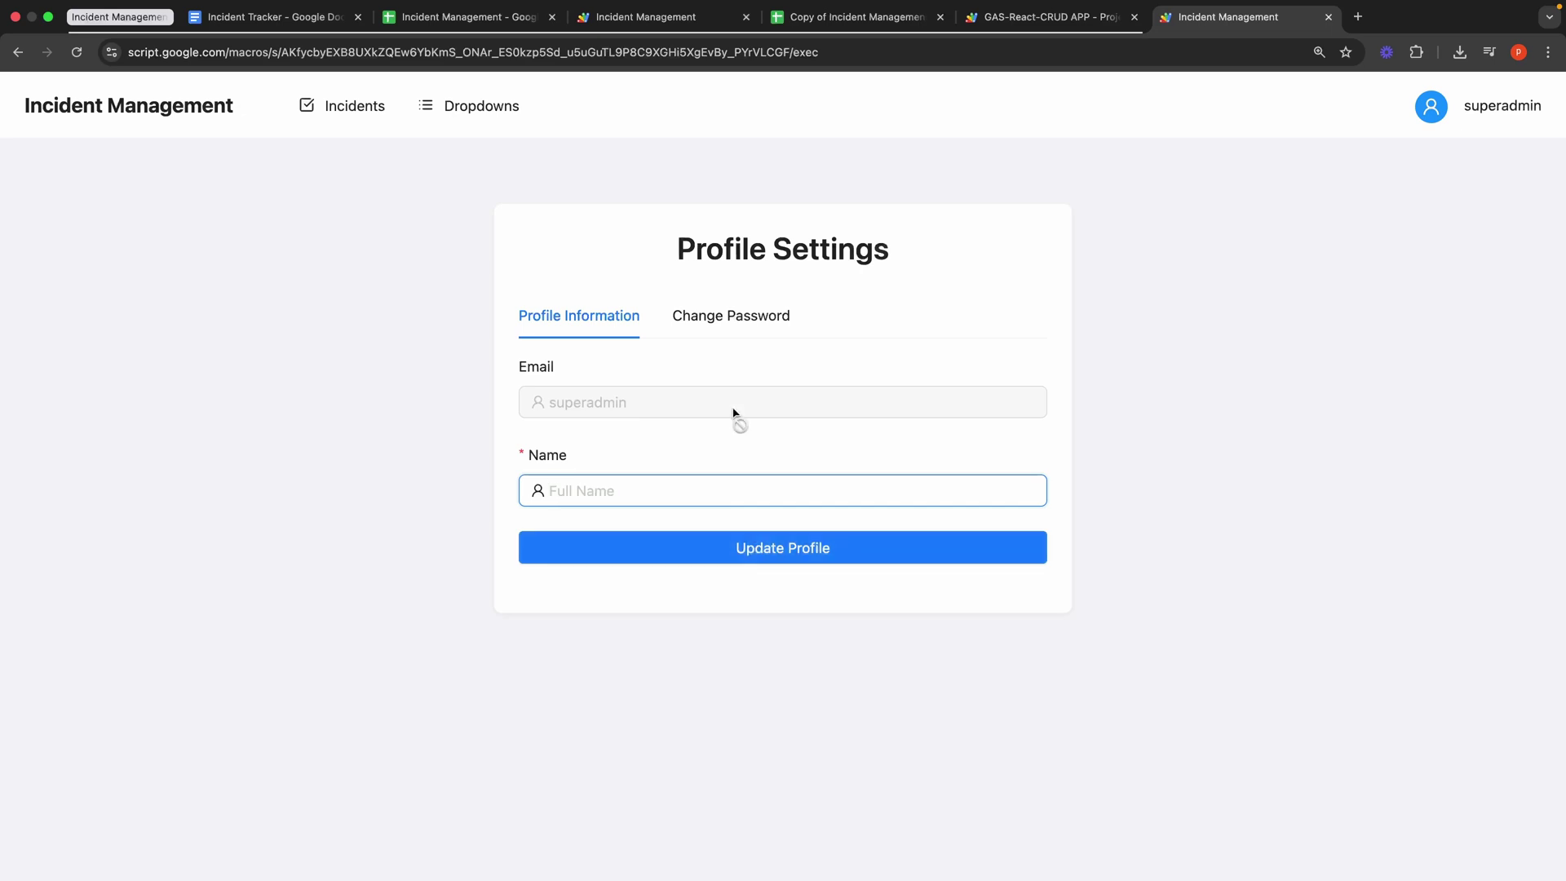
left_click(708, 316)
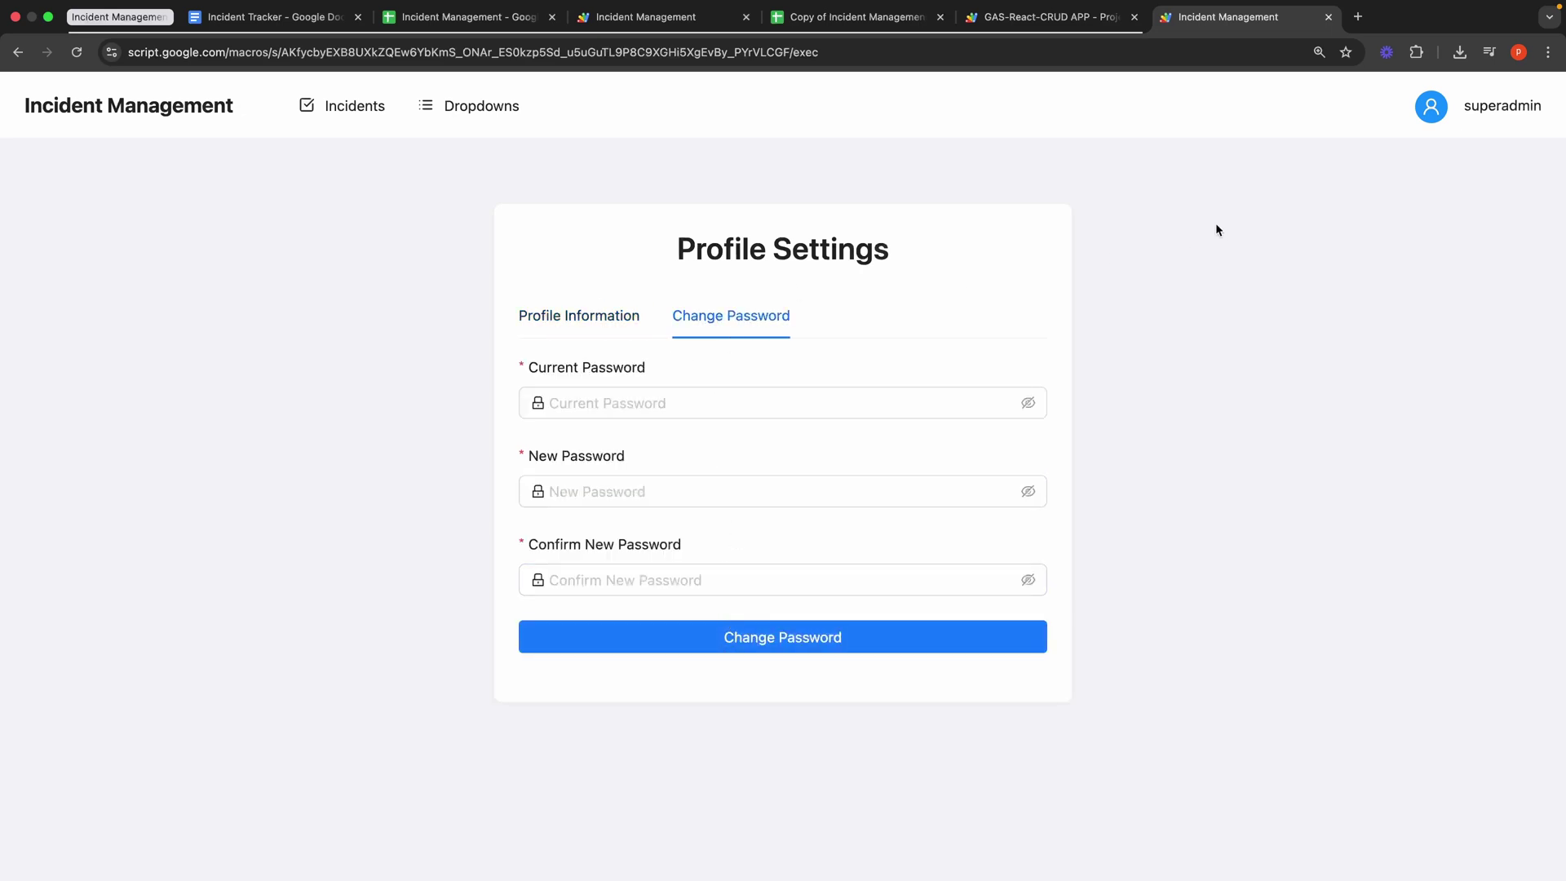
mouse_move(1494, 118)
left_click(1401, 197)
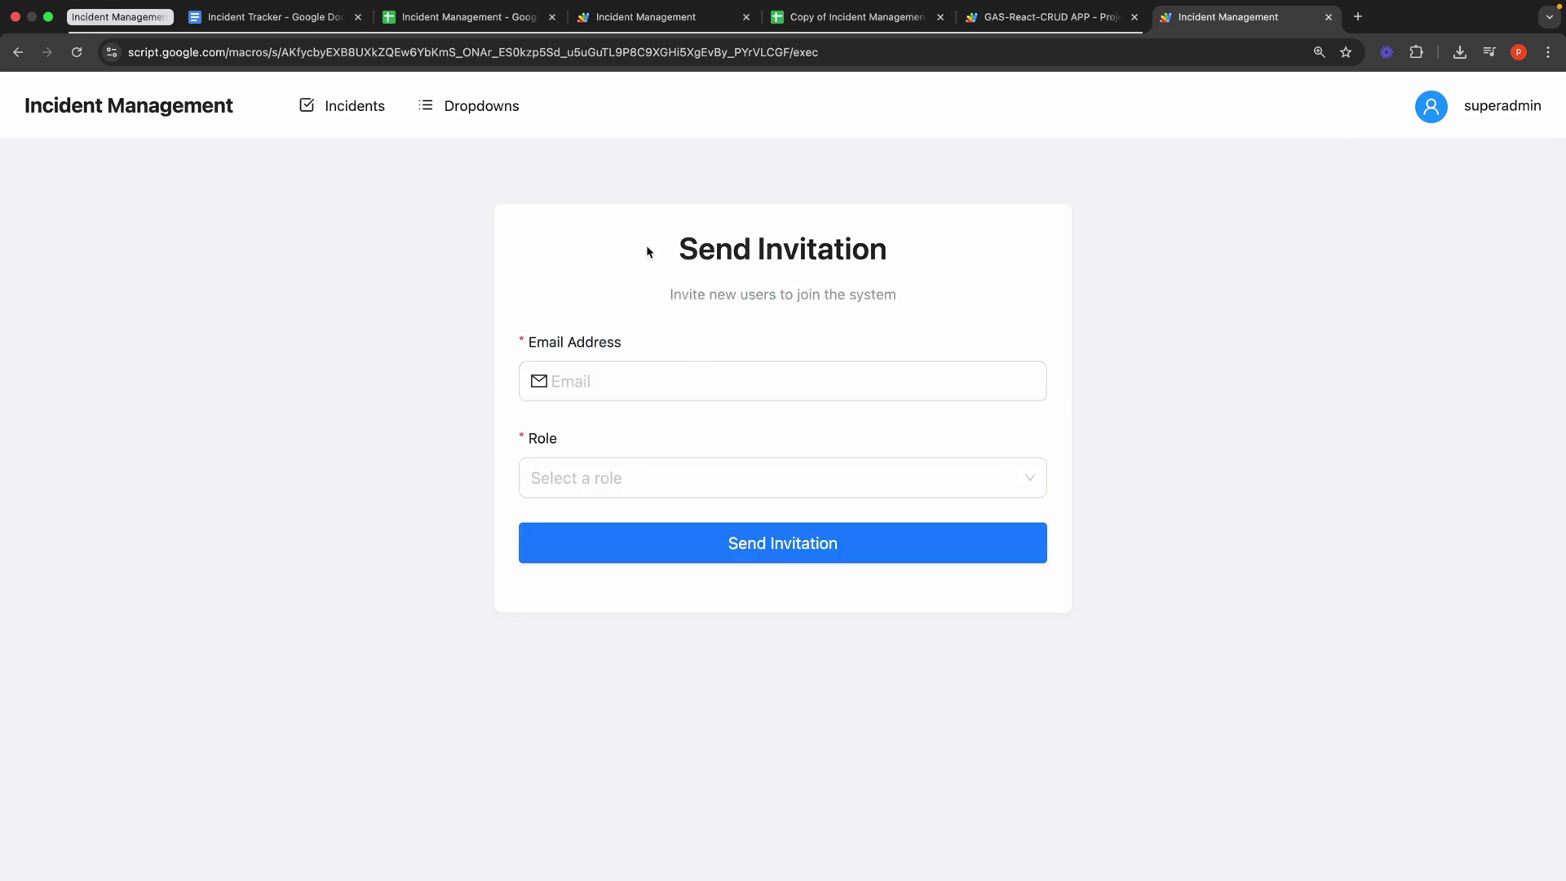
Check the invitation Role choices (Admin, Standard User) without sending, then open the account menu
left_click_drag(646, 249, 672, 306)
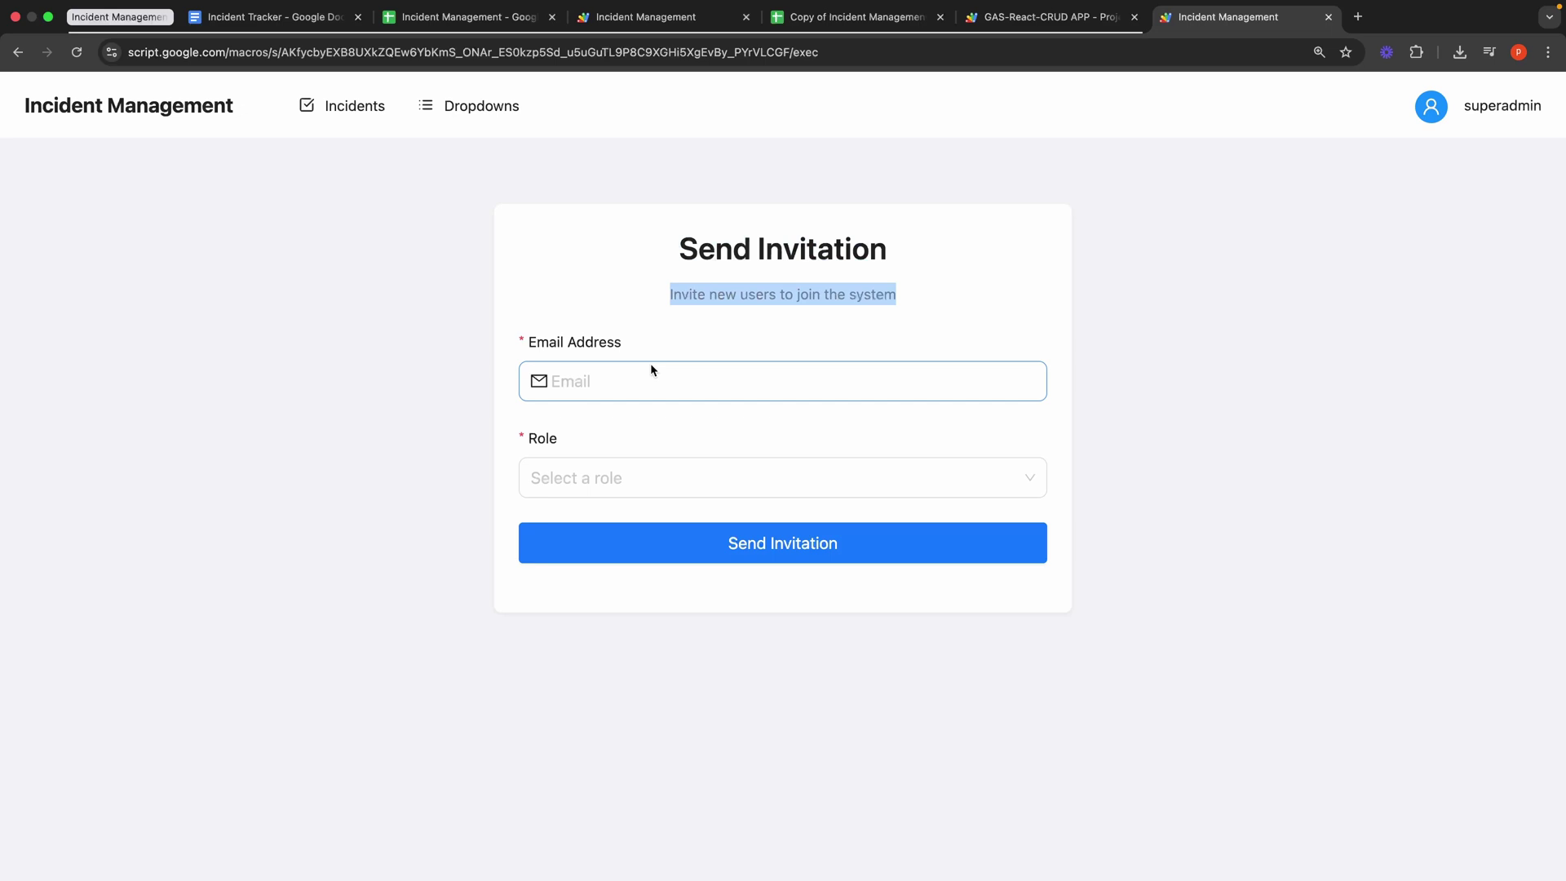
left_click(604, 389)
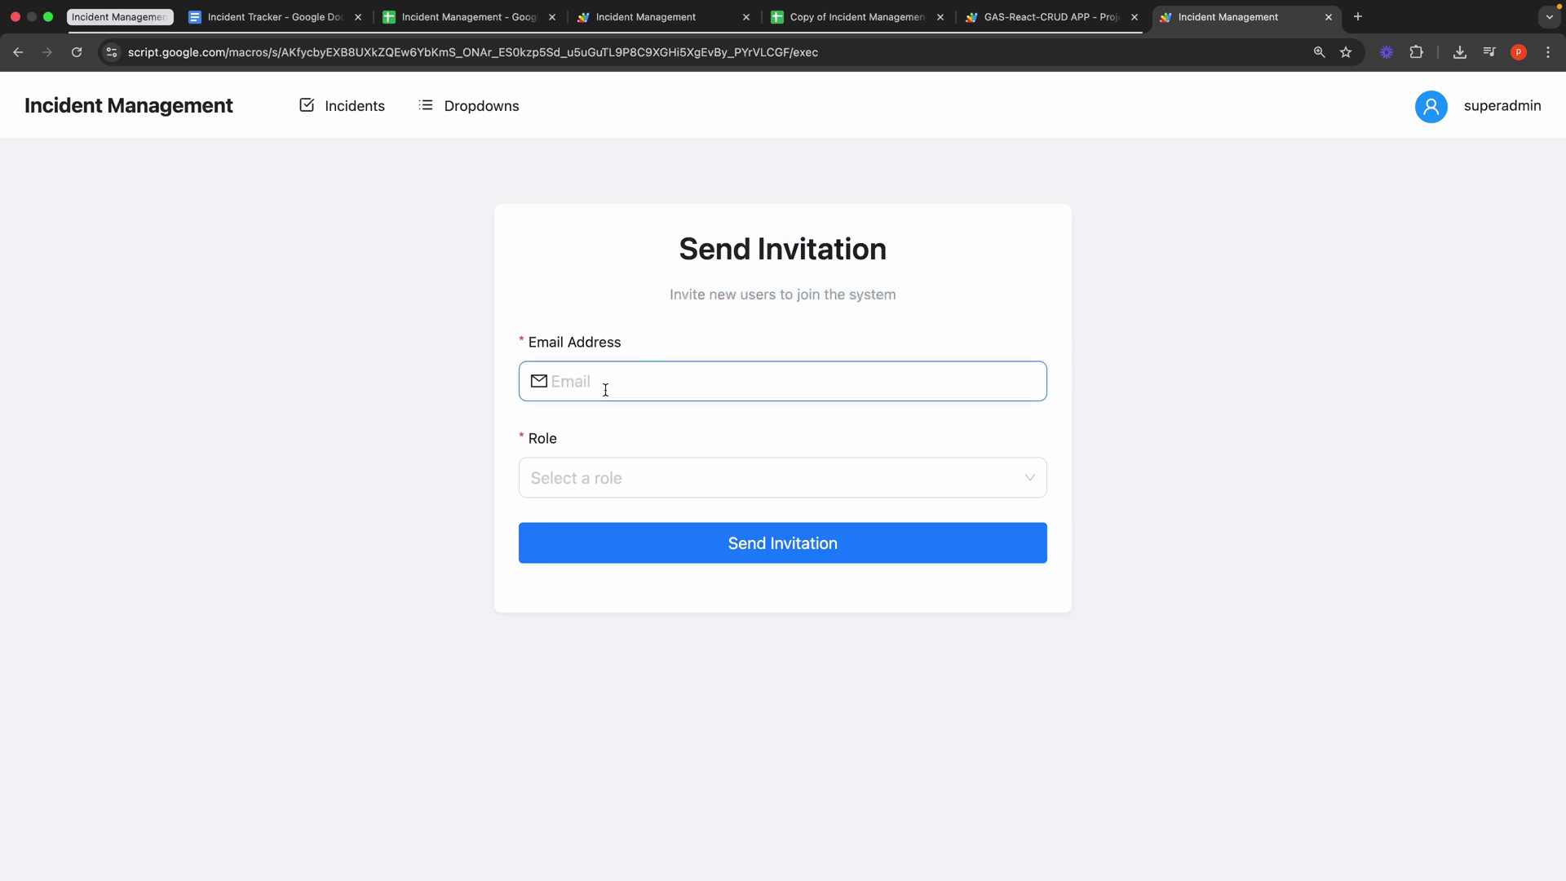
left_click(863, 470)
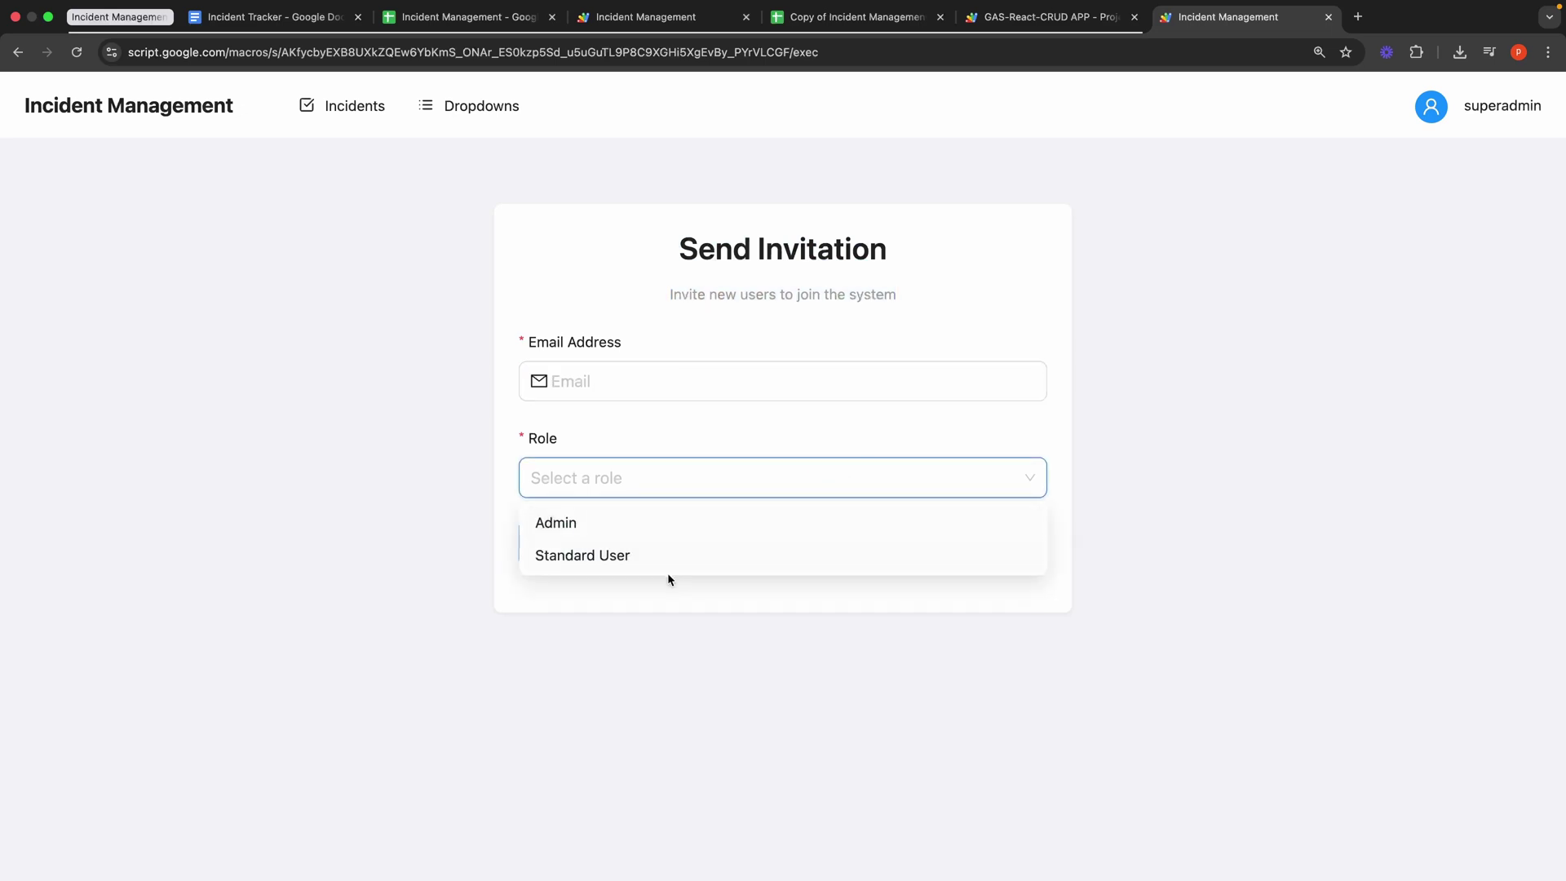
left_click(693, 420)
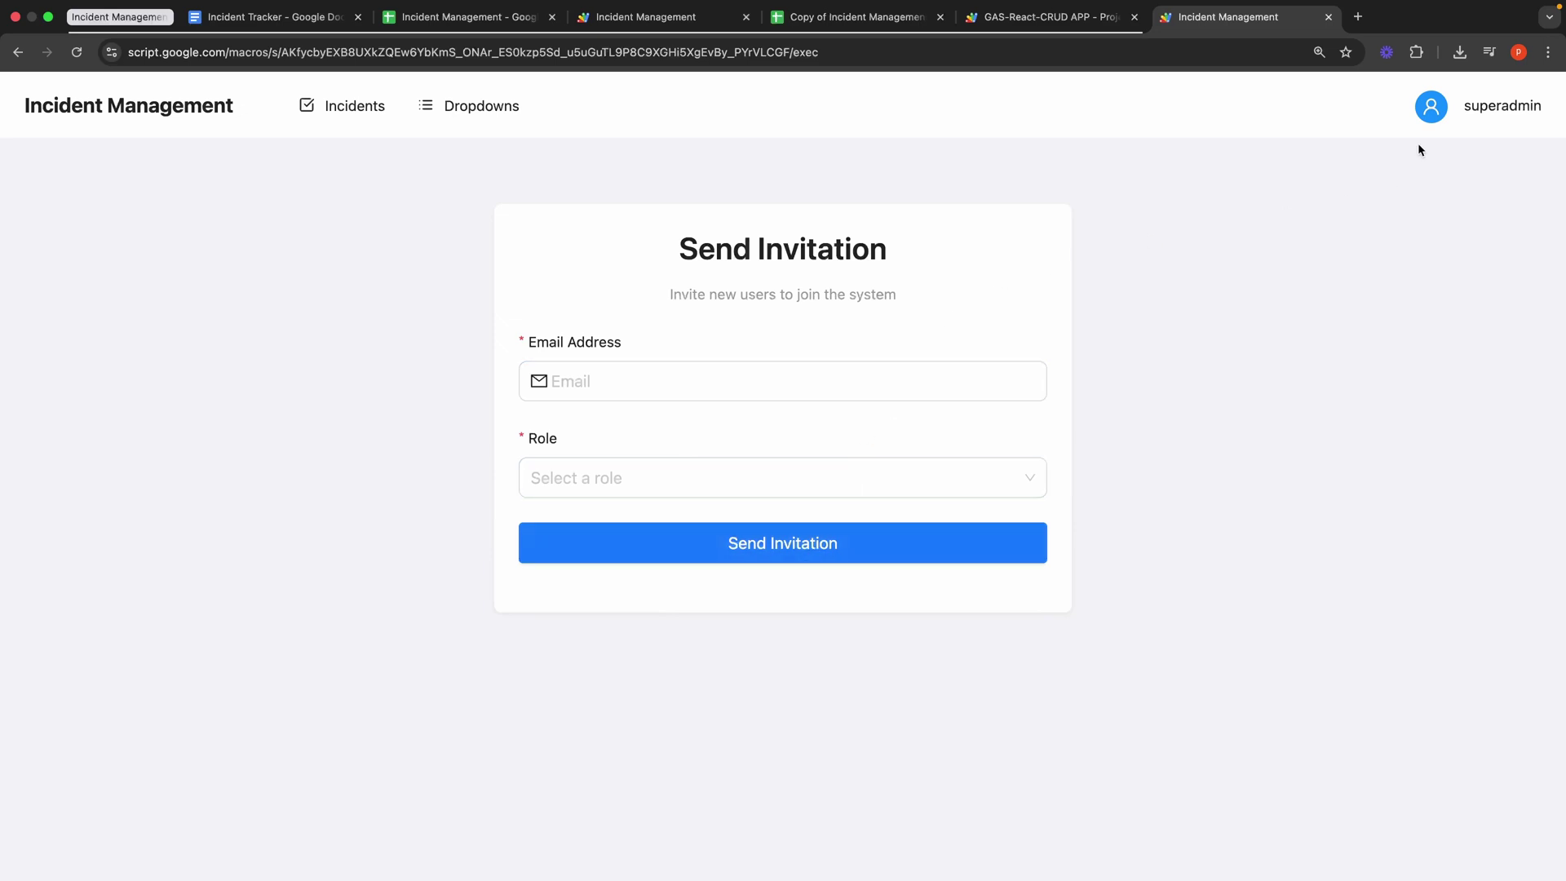
left_click(1461, 124)
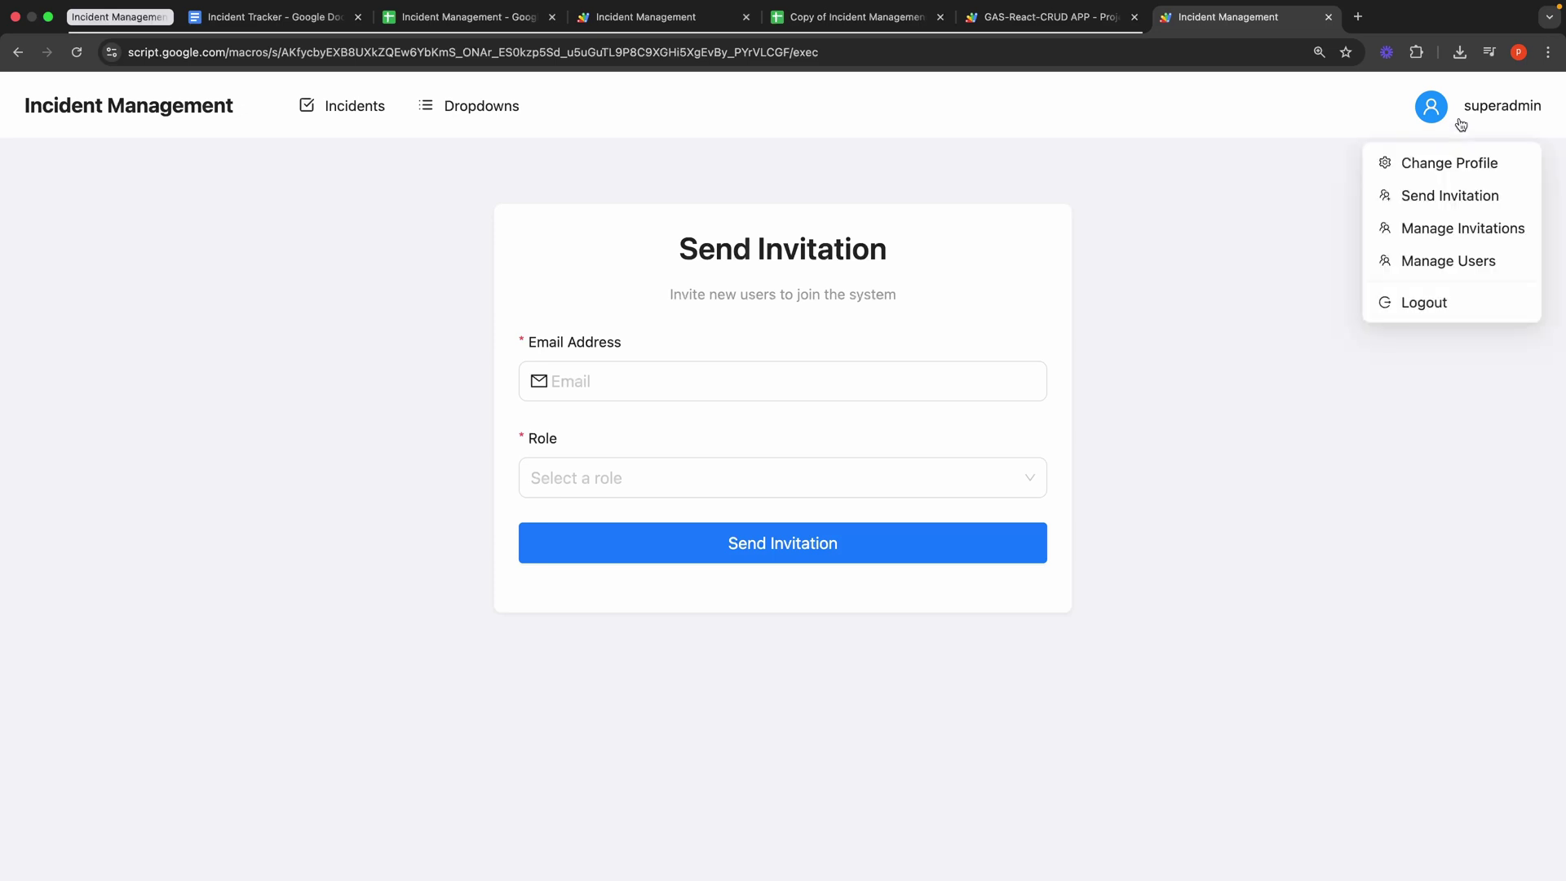
Review the five invitations' roles in Manage Invitations, then go to the Manage Users page
left_click(1440, 236)
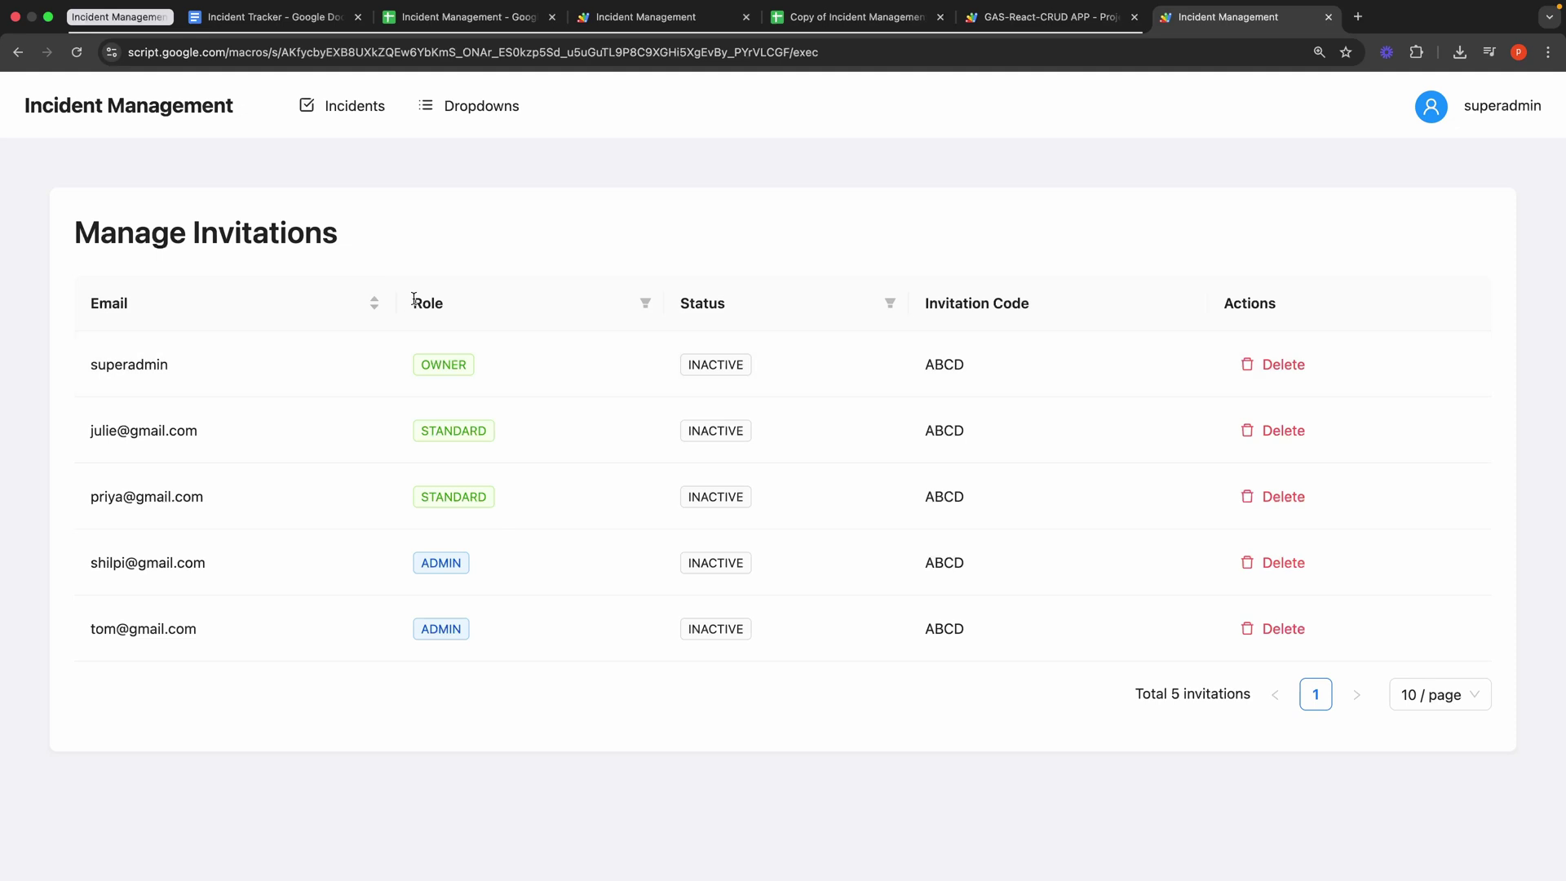
left_click_drag(414, 299, 452, 302)
left_click(1475, 105)
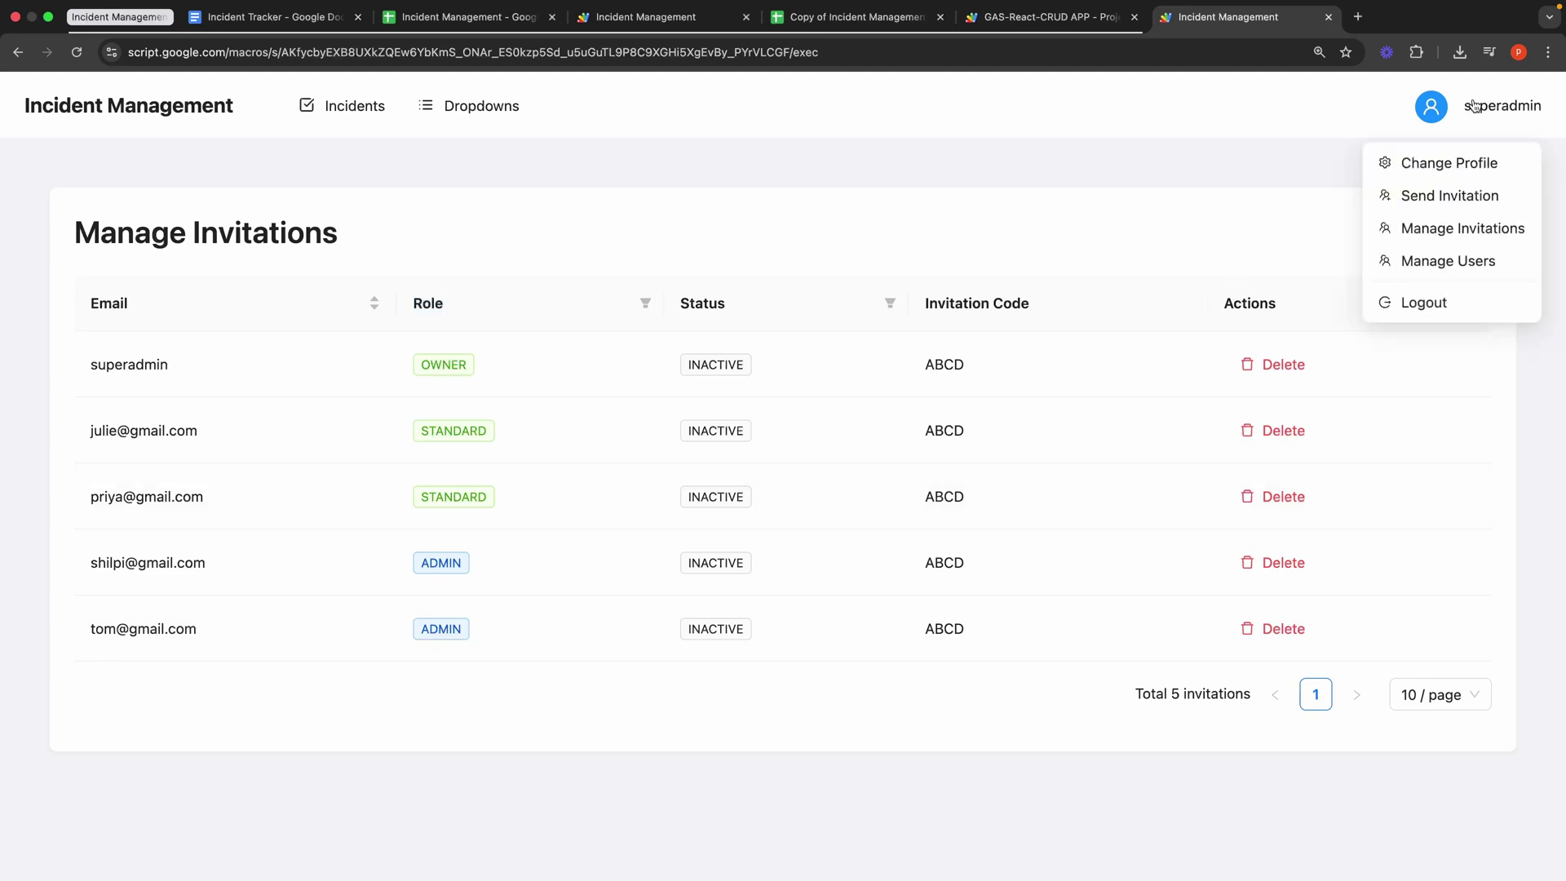
left_click(1471, 253)
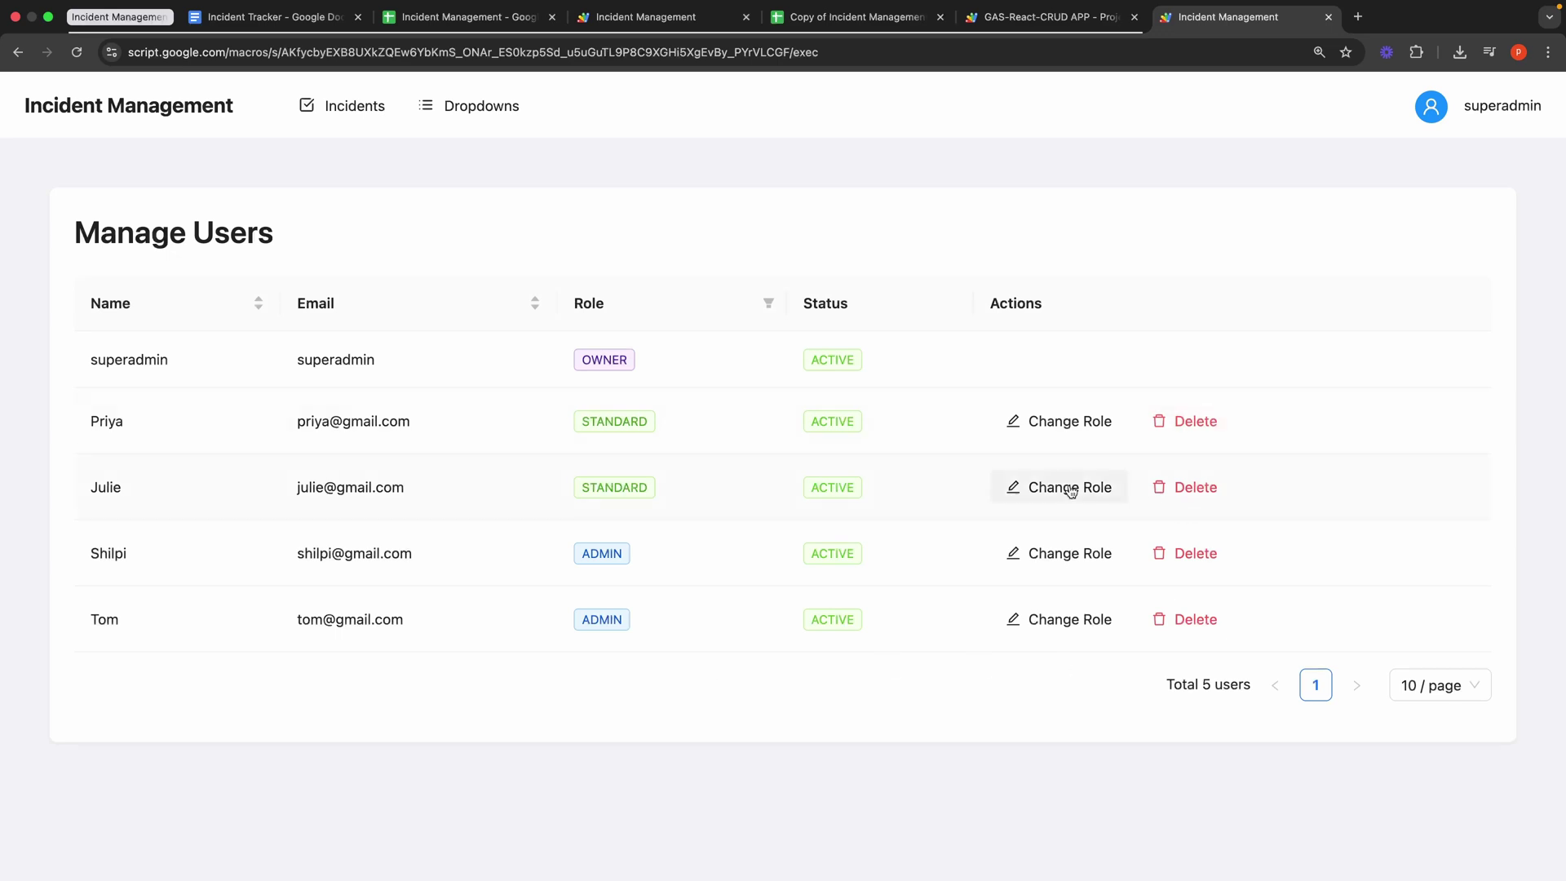
Close a Standard user's role editor unchanged, return to Incidents, then switch to the desktop
left_click(1005, 488)
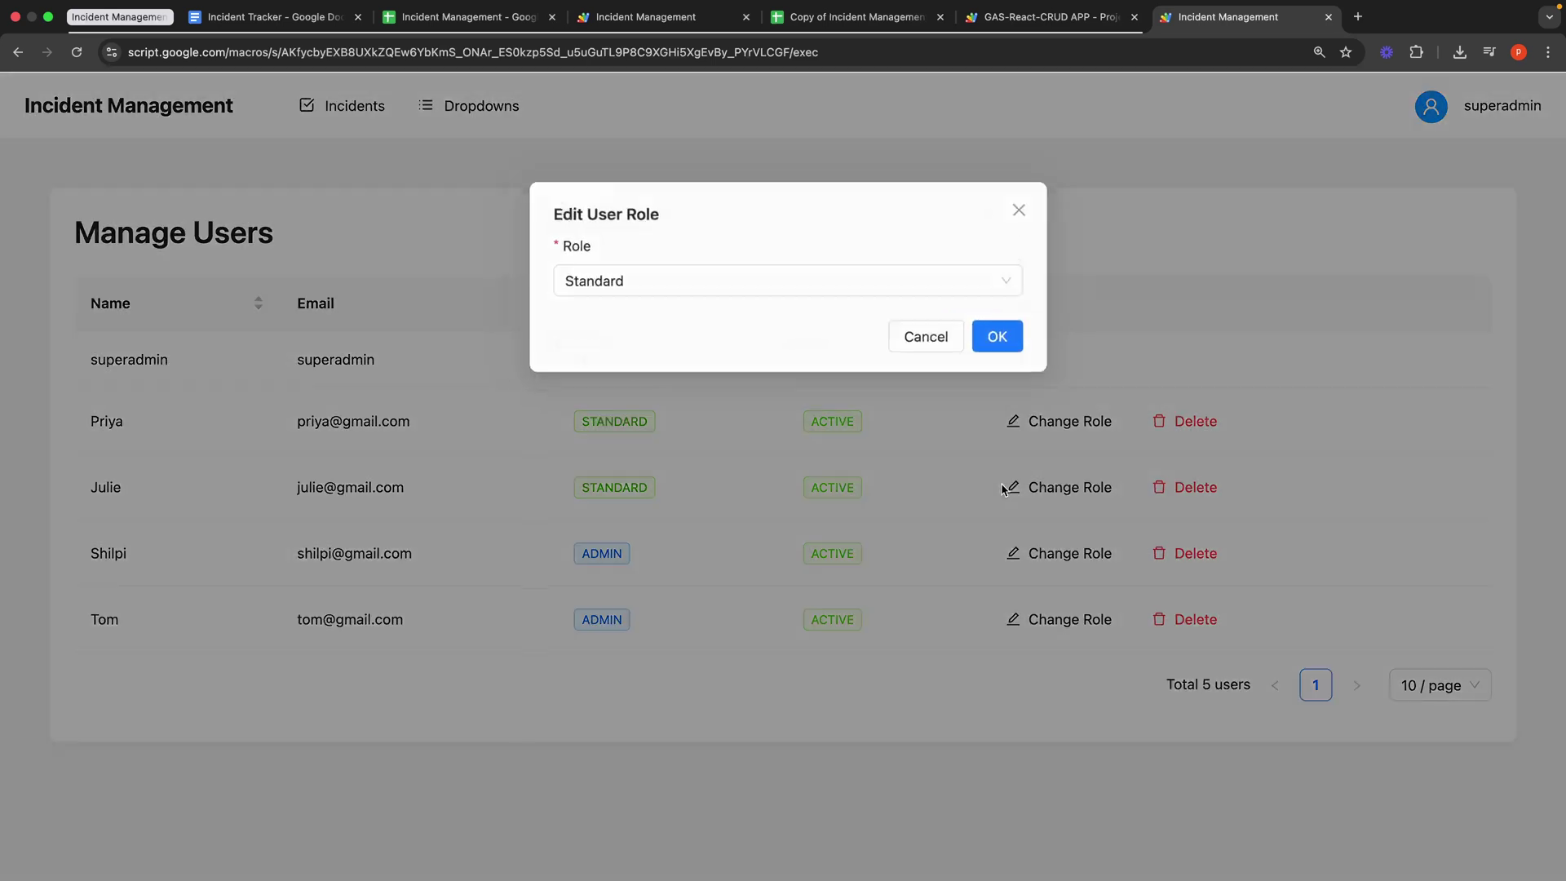
left_click(762, 282)
left_click(761, 282)
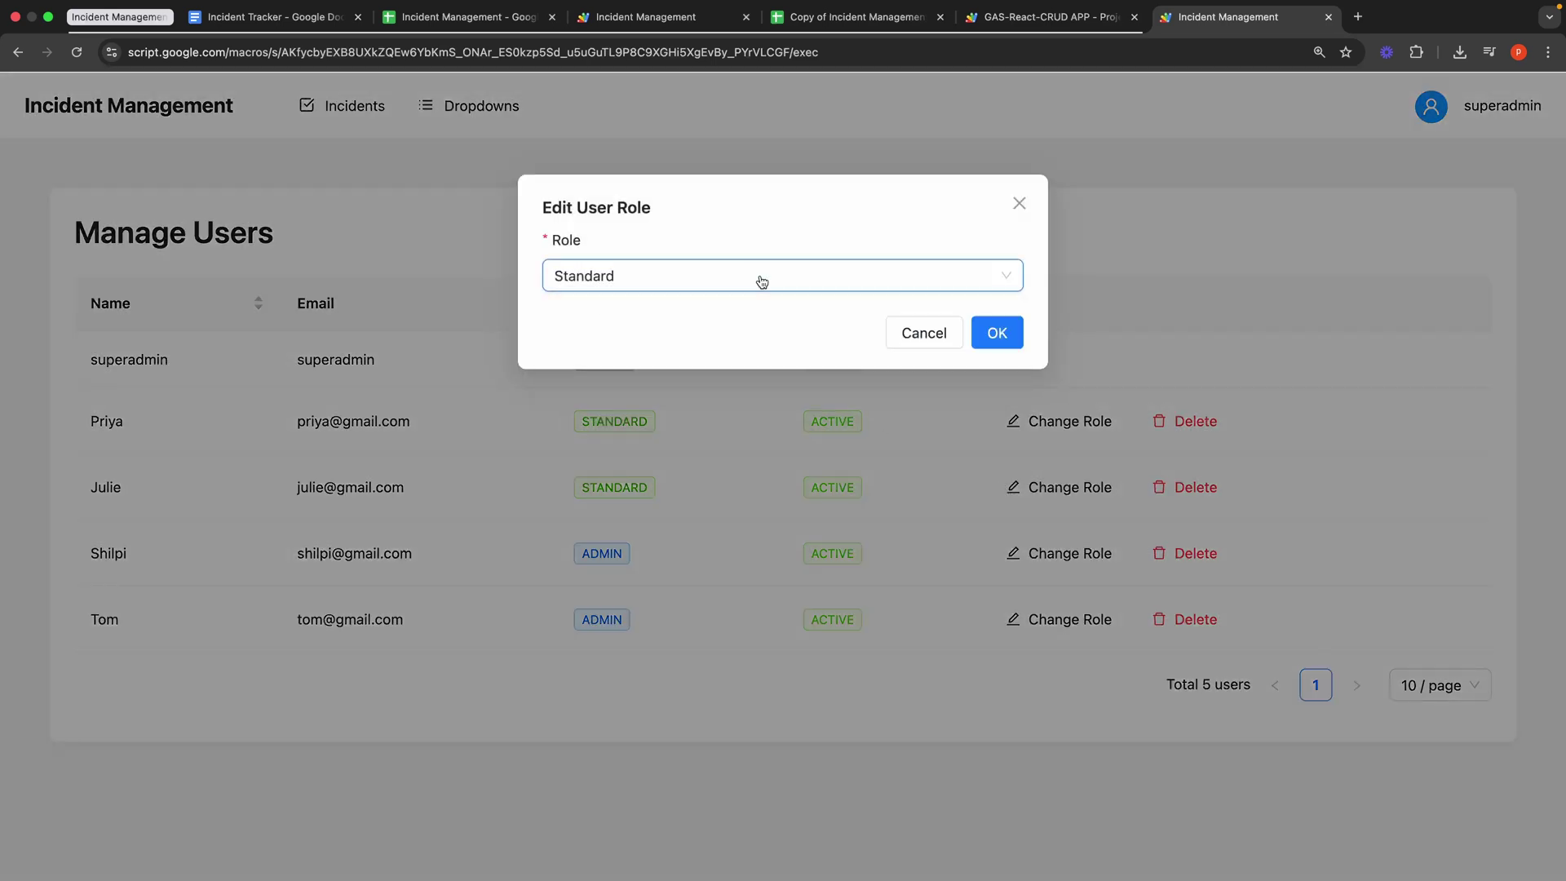
left_click(1019, 203)
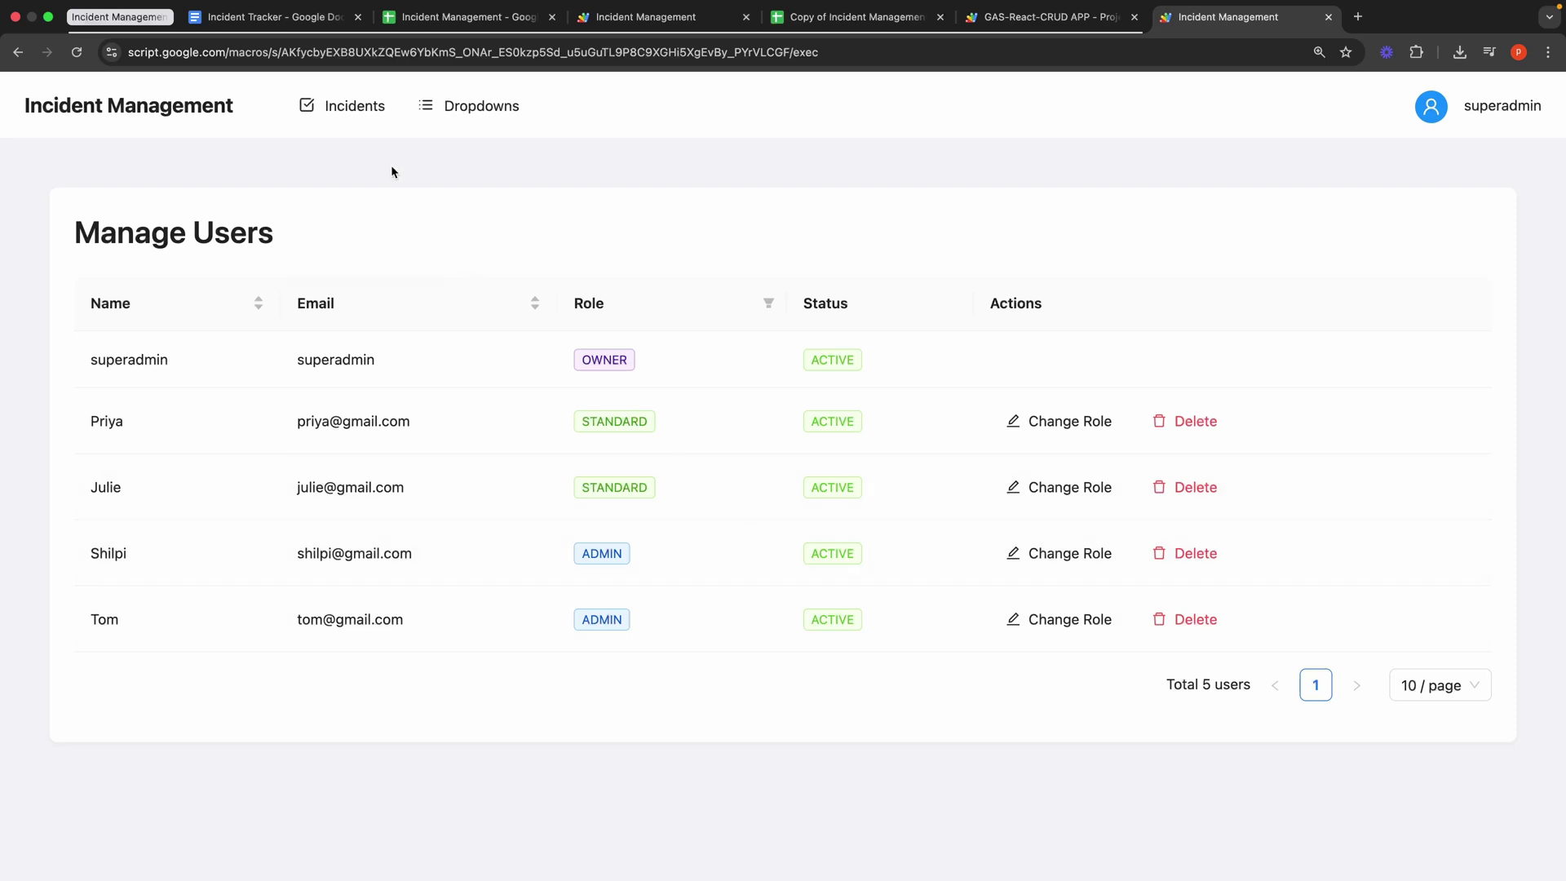
left_click(350, 116)
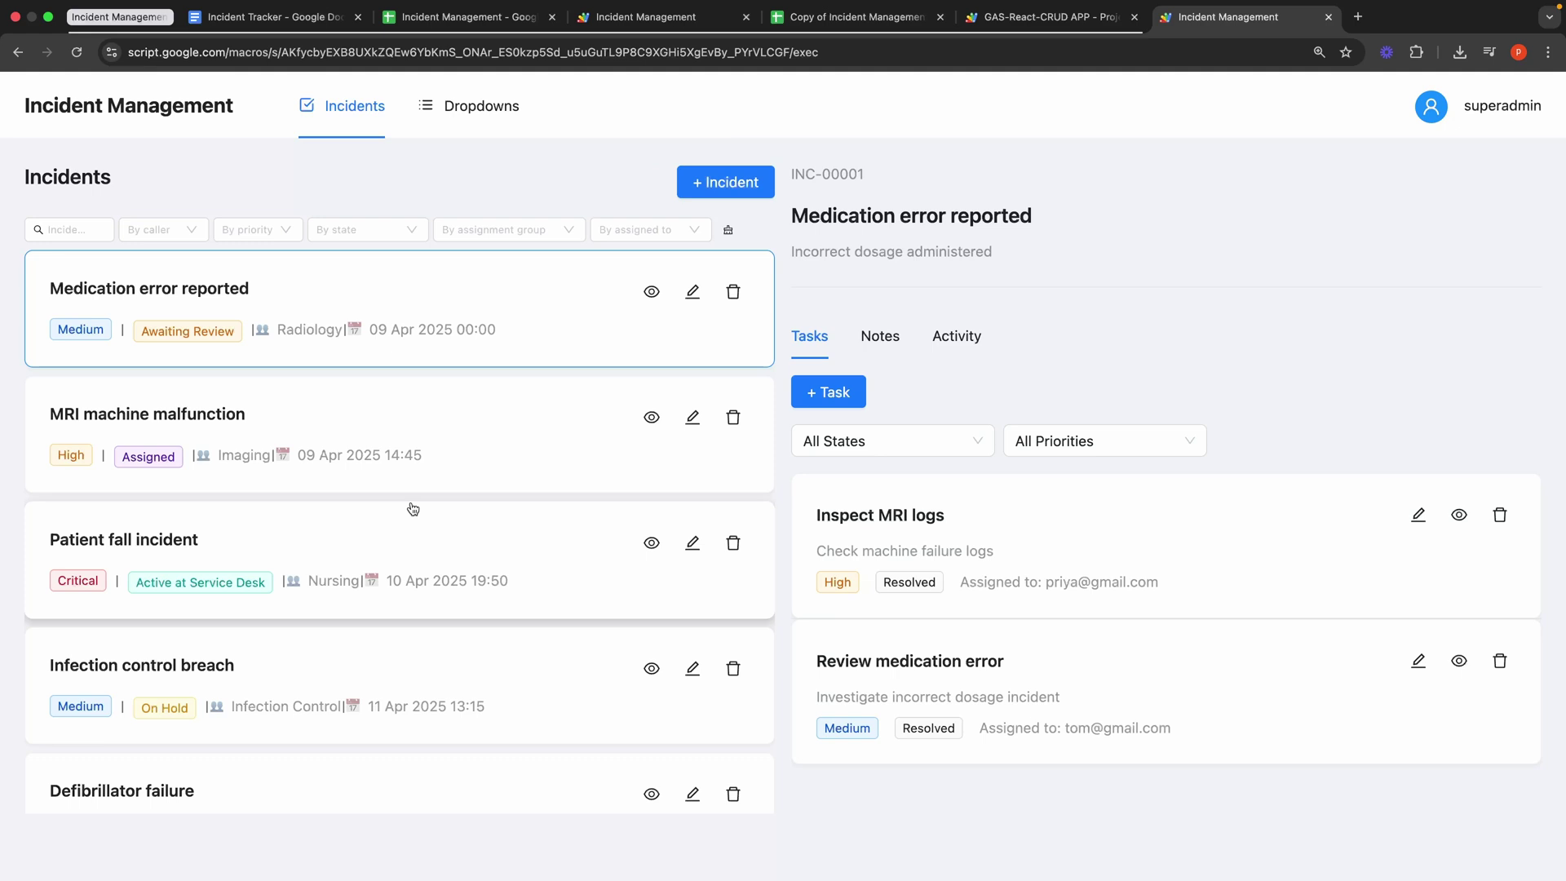
key("super+Tab")
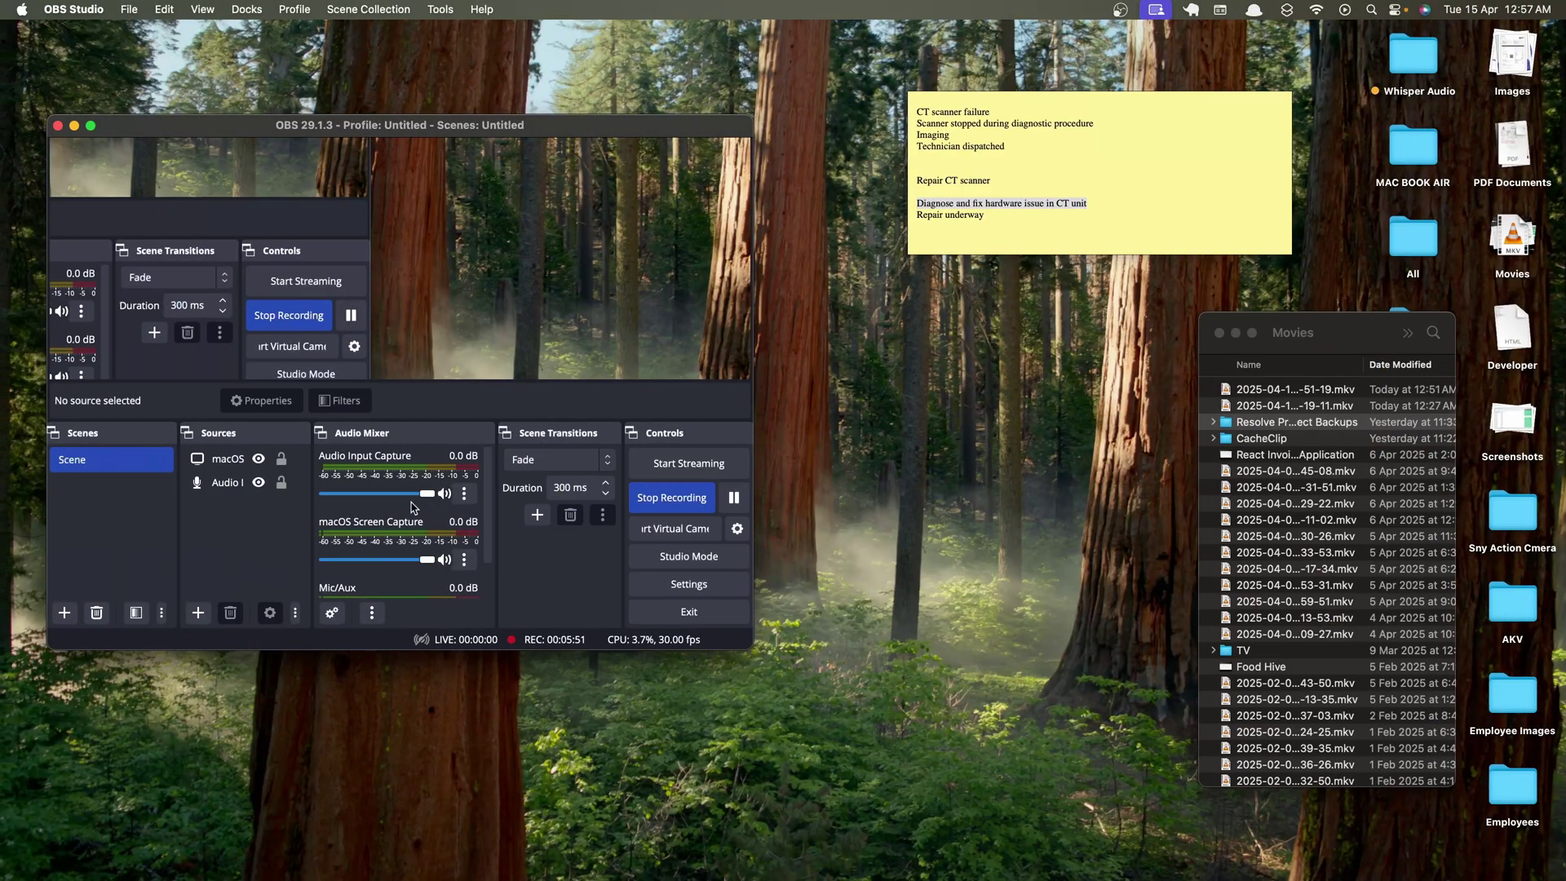